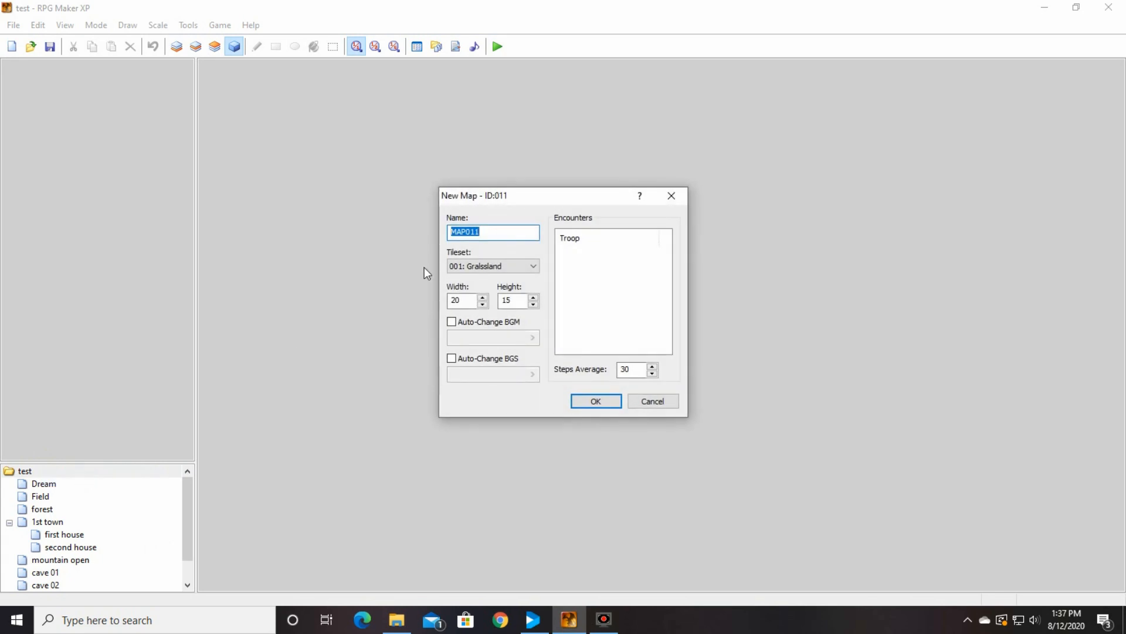
# Step: Create a 40 x 40 map named Fire Fort with the 037: Fort tileset and fill its ground layer with grass
pyautogui.write('Fire Fort')
pyautogui.click(532, 267)
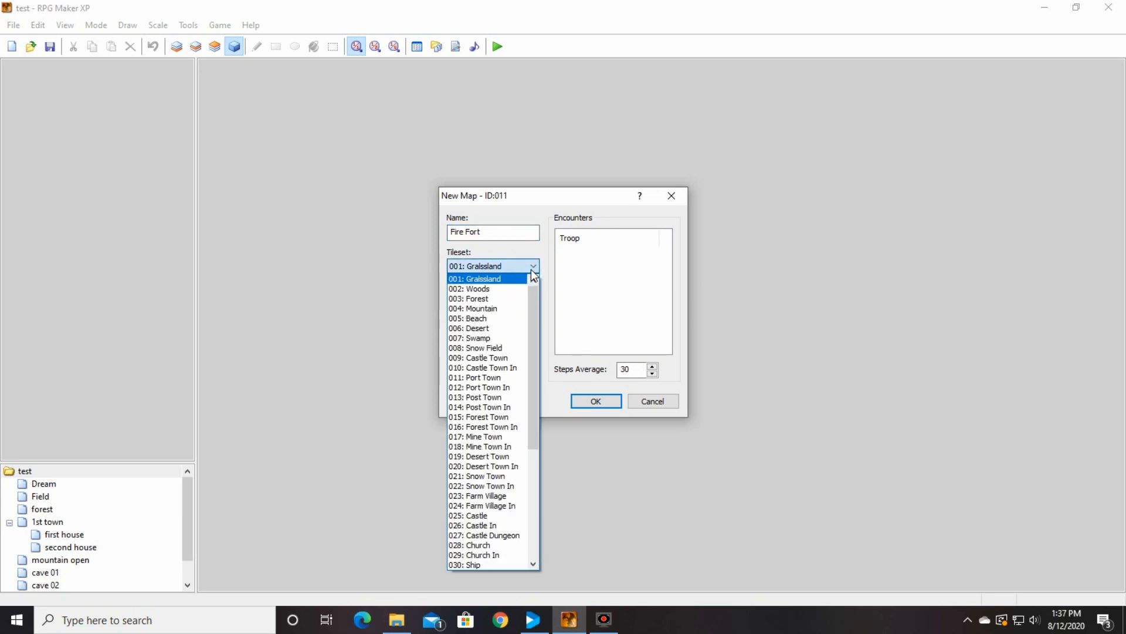
pyautogui.moveTo(535, 308); pyautogui.dragTo(540, 379)
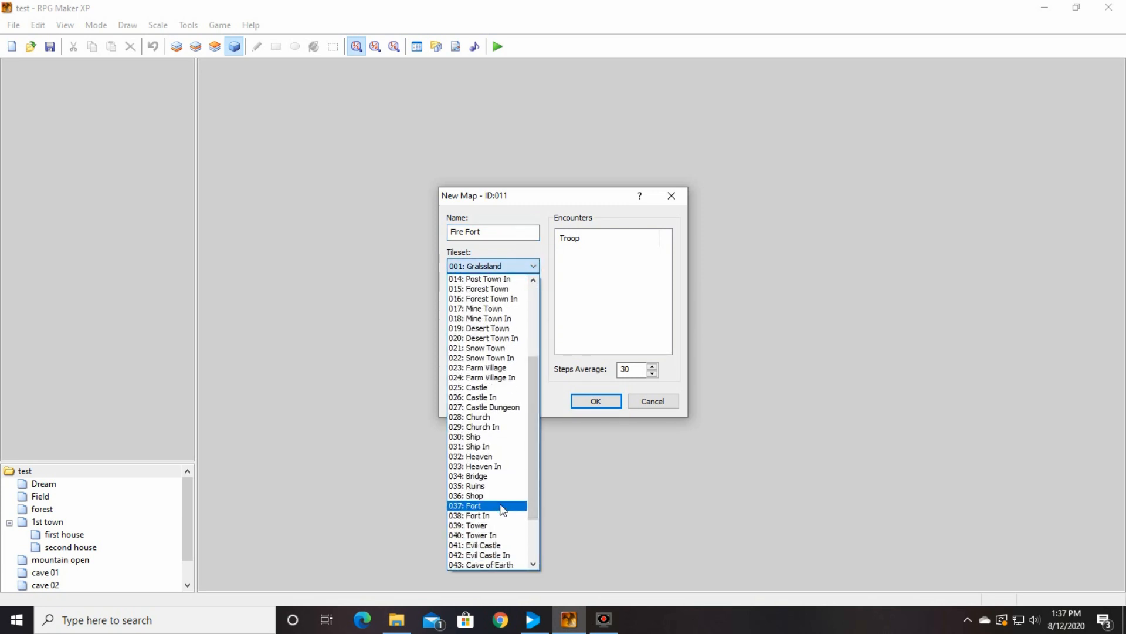
pyautogui.click(503, 506)
pyautogui.press('Return')
pyautogui.click(314, 46)
pyautogui.click(428, 146)
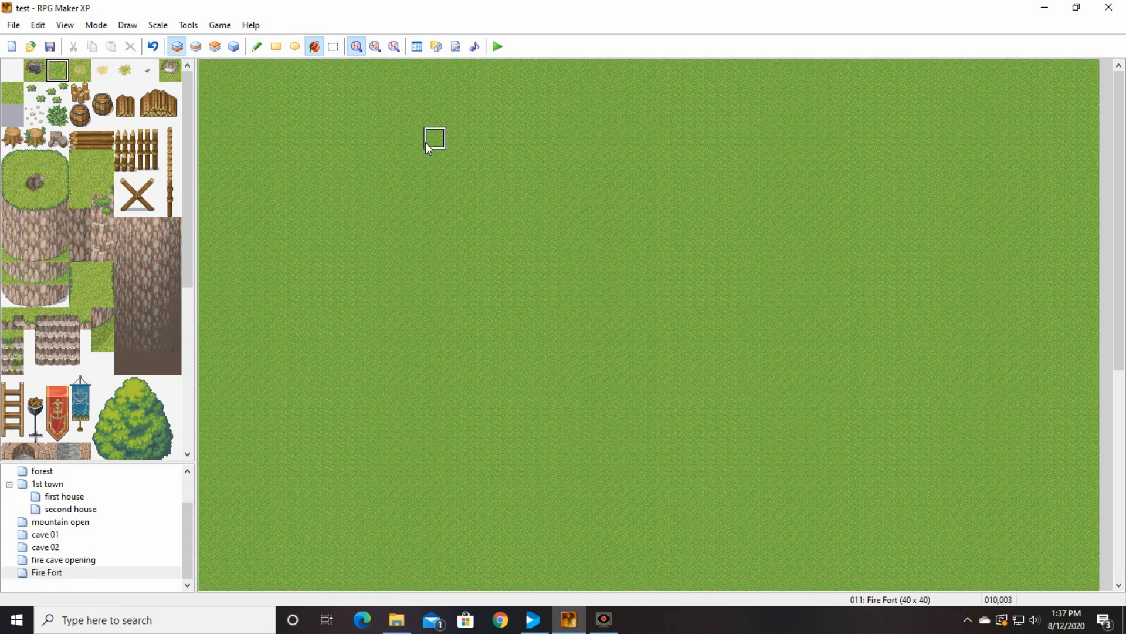
# Step: Place the rounded lower-right brick wall corner of the fort on layer 2
pyautogui.click(256, 45)
pyautogui.moveTo(188, 211); pyautogui.dragTo(210, 362)
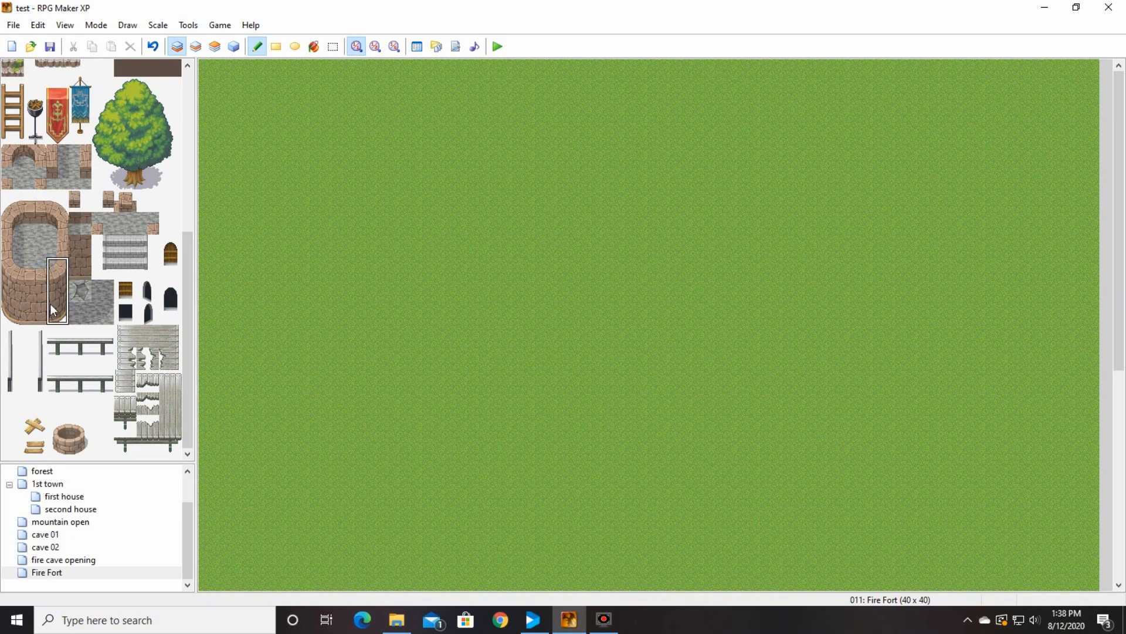
pyautogui.moveTo(1121, 261); pyautogui.dragTo(1123, 360)
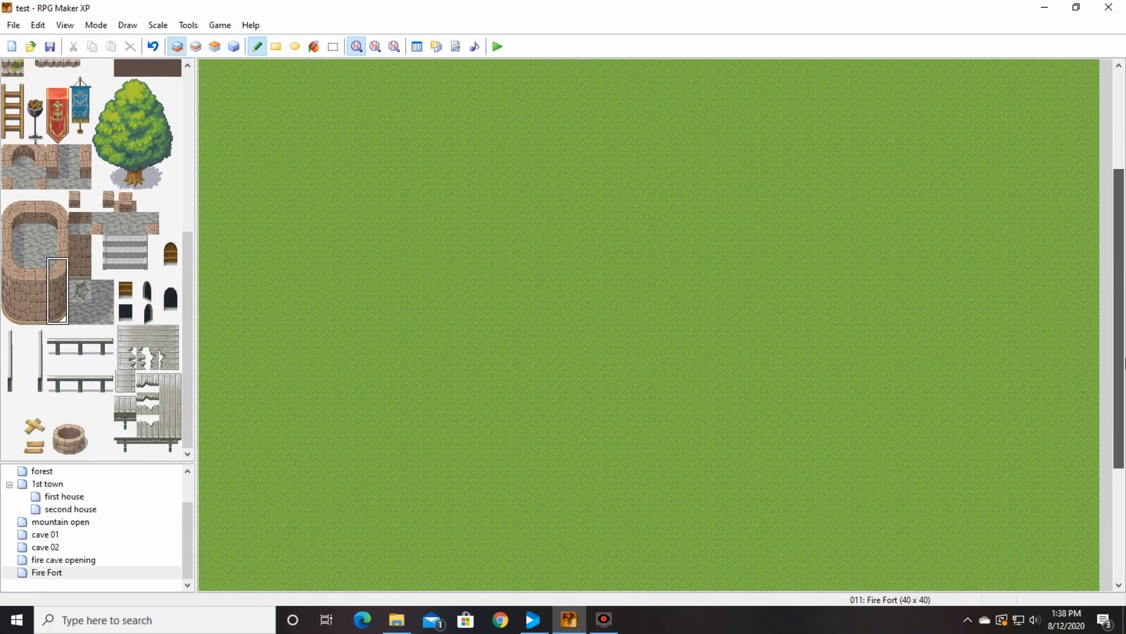
pyautogui.click(196, 46)
pyautogui.click(840, 302)
# Step: Draw the fort's stone floor and brick rim about 22 tiles wide on layer 2, leaving an opening in the front wall
pyautogui.click(35, 291)
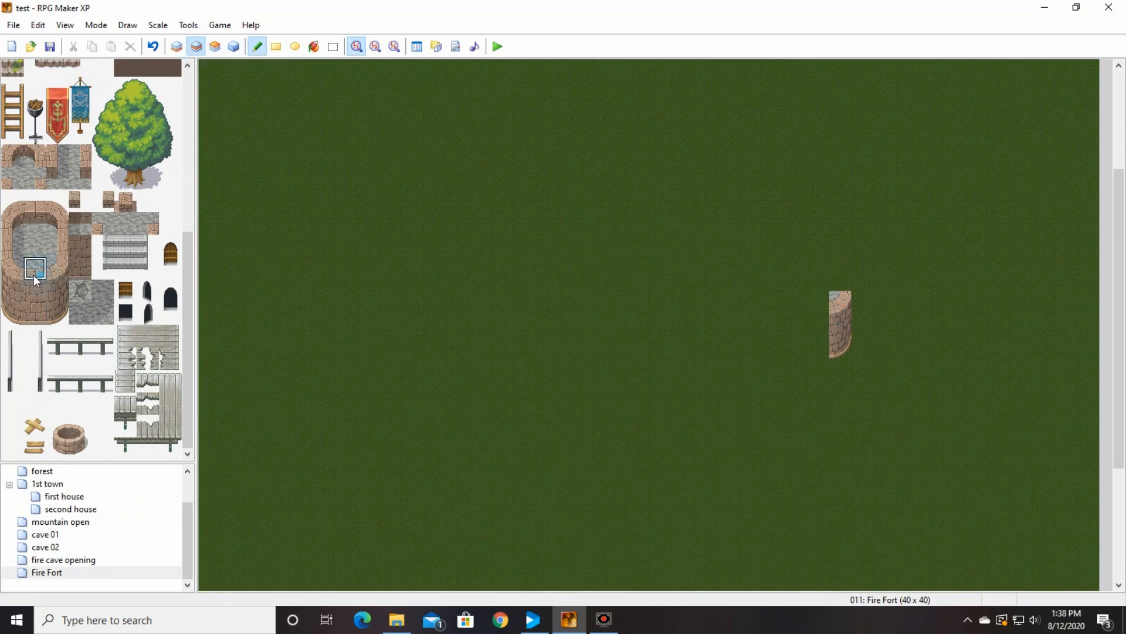
pyautogui.moveTo(823, 301)
pyautogui.mouseDown()
pyautogui.moveTo(389, 302)
pyautogui.moveTo(370, 244)
pyautogui.moveTo(371, 118)
pyautogui.mouseUp()
pyautogui.click(80, 256)
pyautogui.click(525, 328)
pyautogui.click(13, 268)
pyautogui.click(368, 304)
pyautogui.click(13, 246)
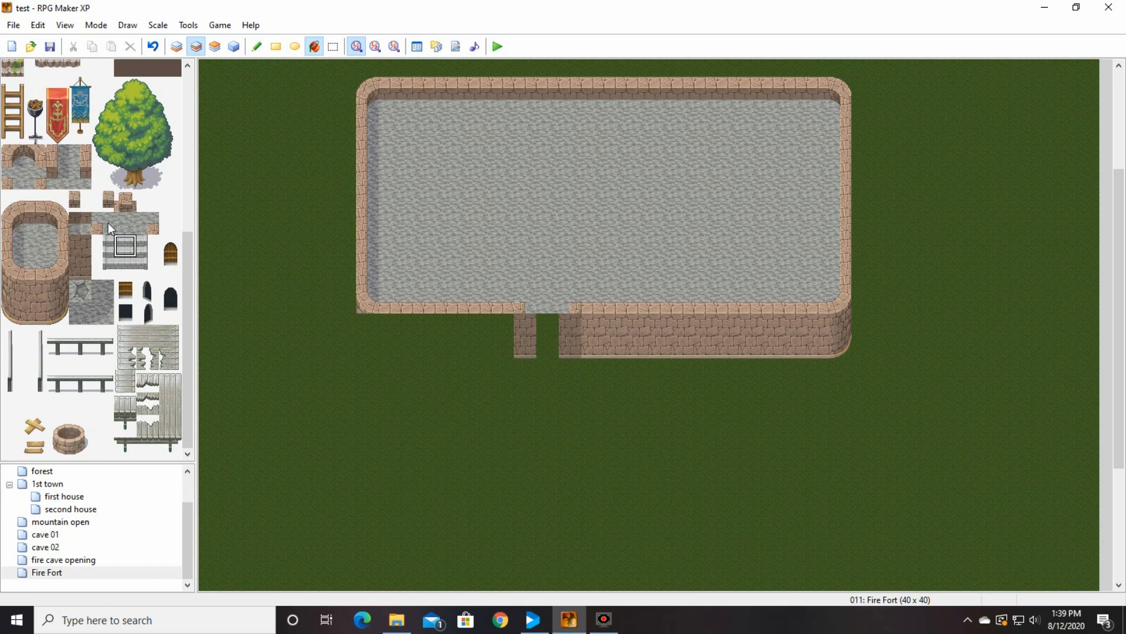
# Step: Place the three-by-three stair piece over the front wall opening on layer 3
pyautogui.moveTo(108, 223); pyautogui.dragTo(143, 259)
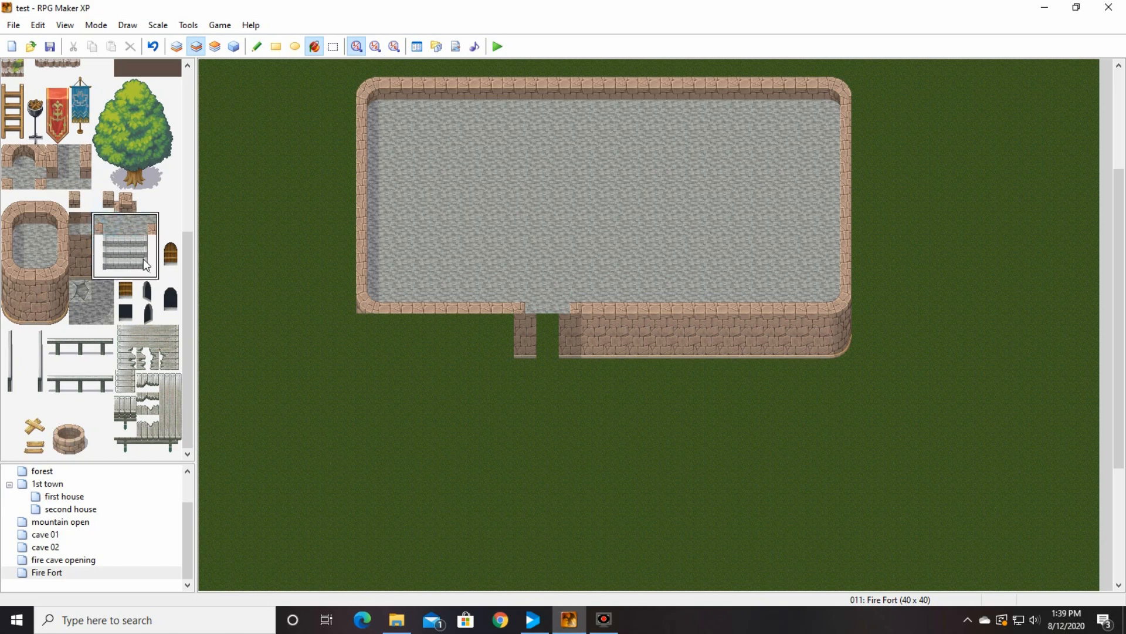
pyautogui.click(214, 48)
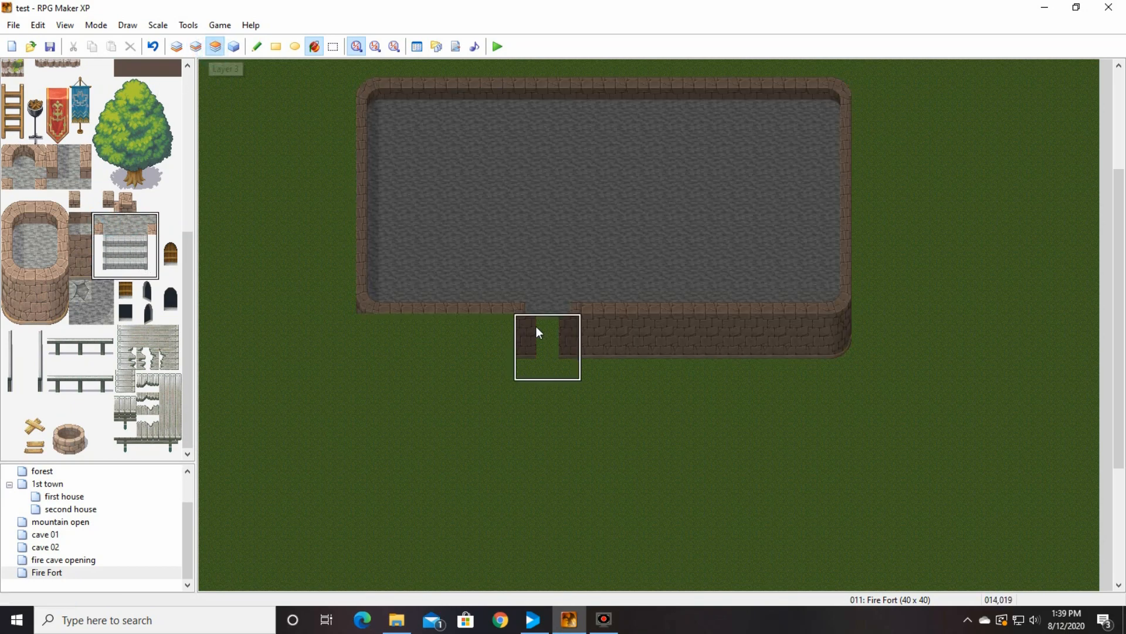
pyautogui.click(537, 327)
pyautogui.click(153, 47)
pyautogui.click(257, 47)
pyautogui.click(524, 328)
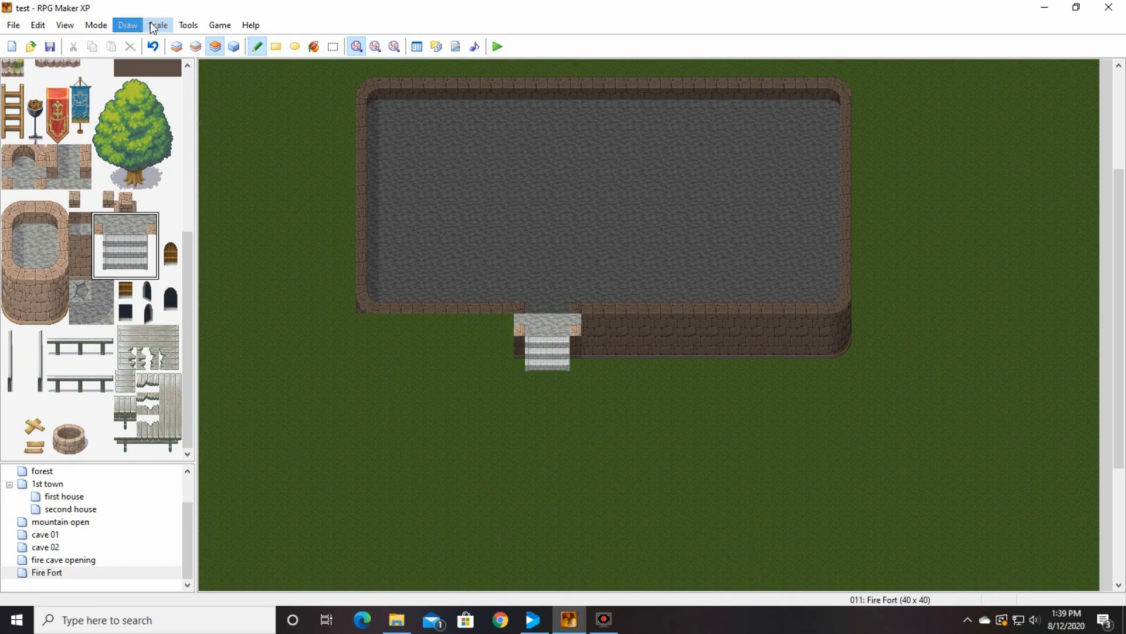
pyautogui.click(153, 47)
pyautogui.moveTo(516, 302); pyautogui.dragTo(508, 296)
pyautogui.click(151, 46)
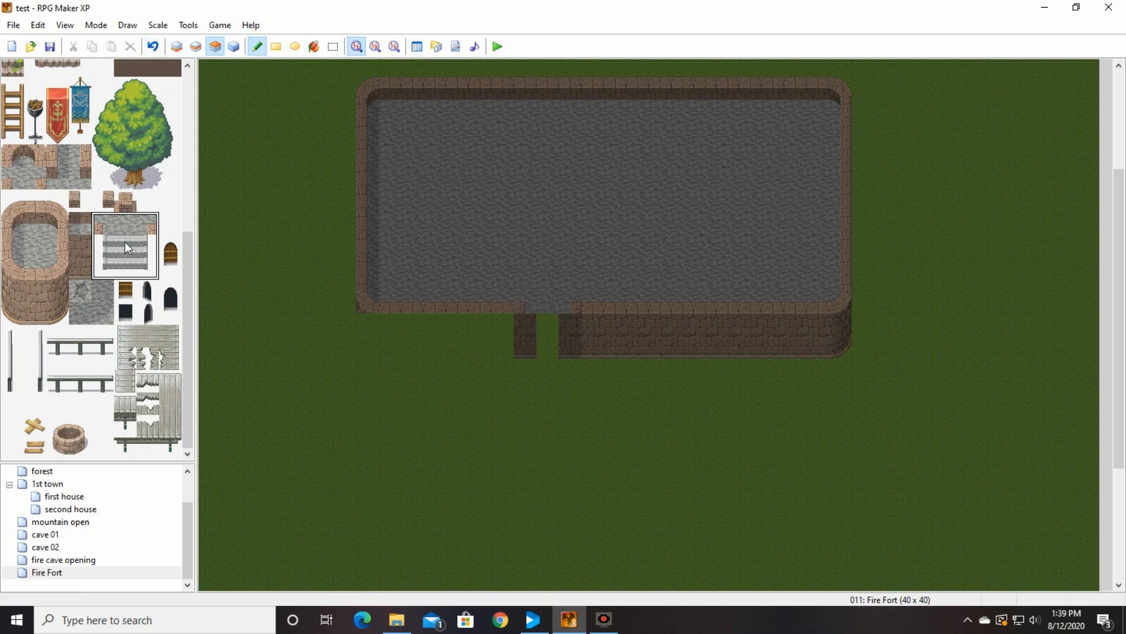
pyautogui.click(528, 308)
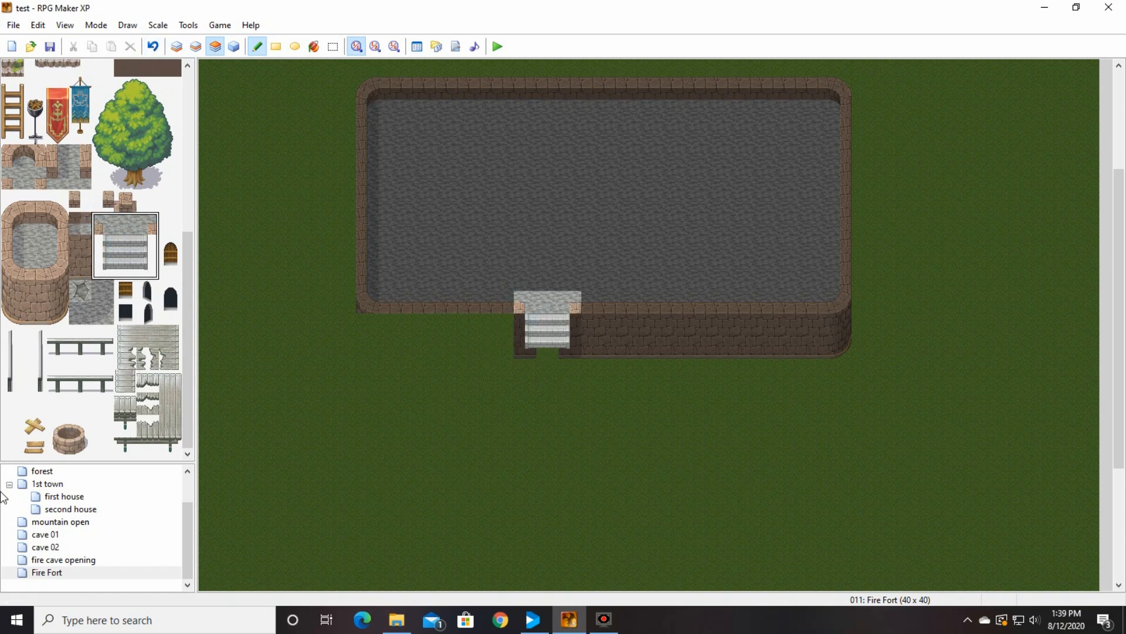
# Step: Extend the front stairs down to the ground with two more rows of step tiles
pyautogui.moveTo(104, 268); pyautogui.dragTo(142, 273)
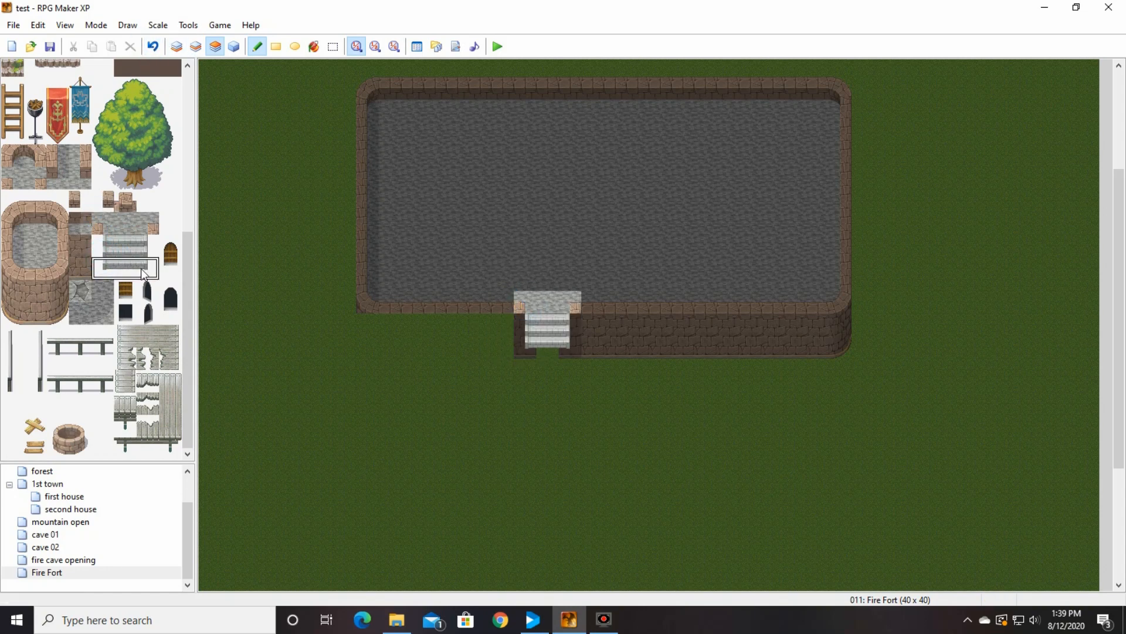
pyautogui.click(534, 359)
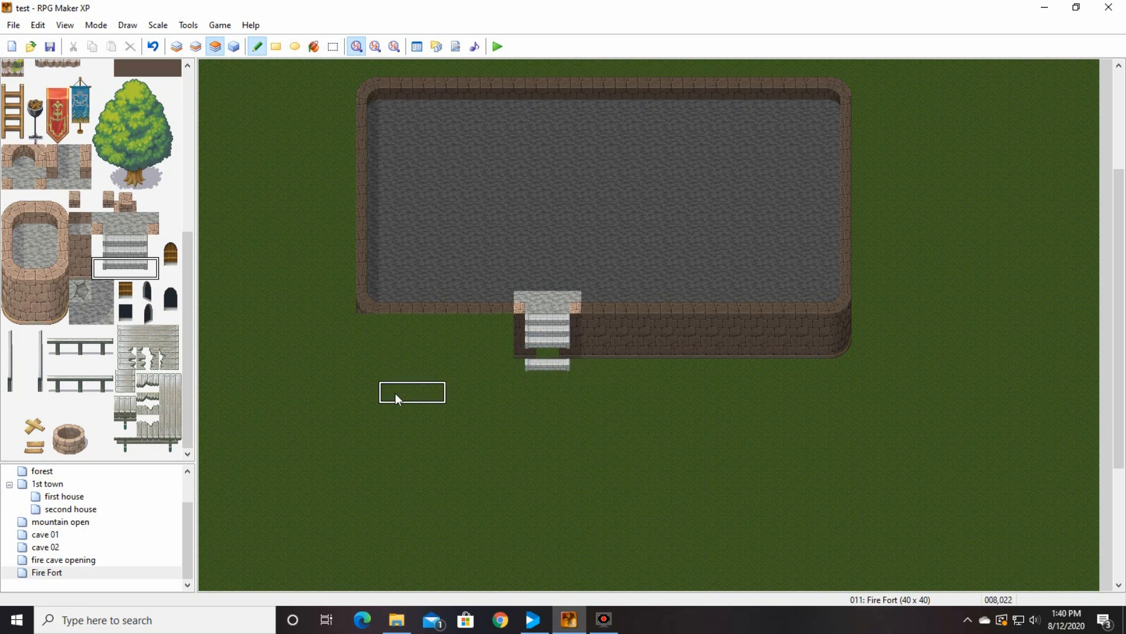
pyautogui.click(107, 248)
pyautogui.click(526, 355)
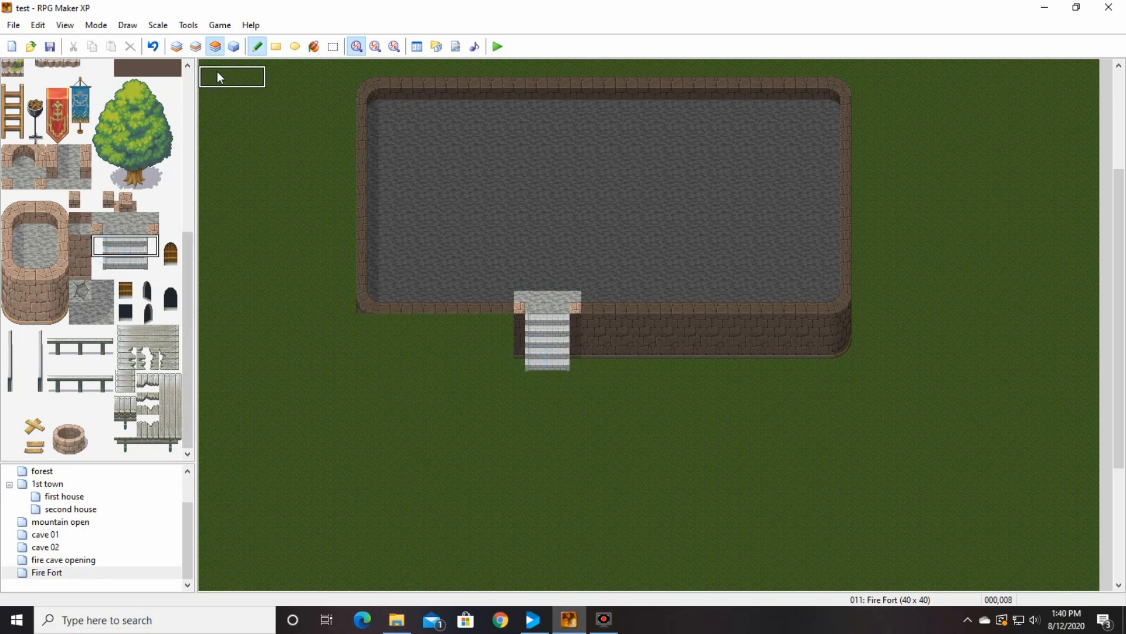
pyautogui.click(233, 47)
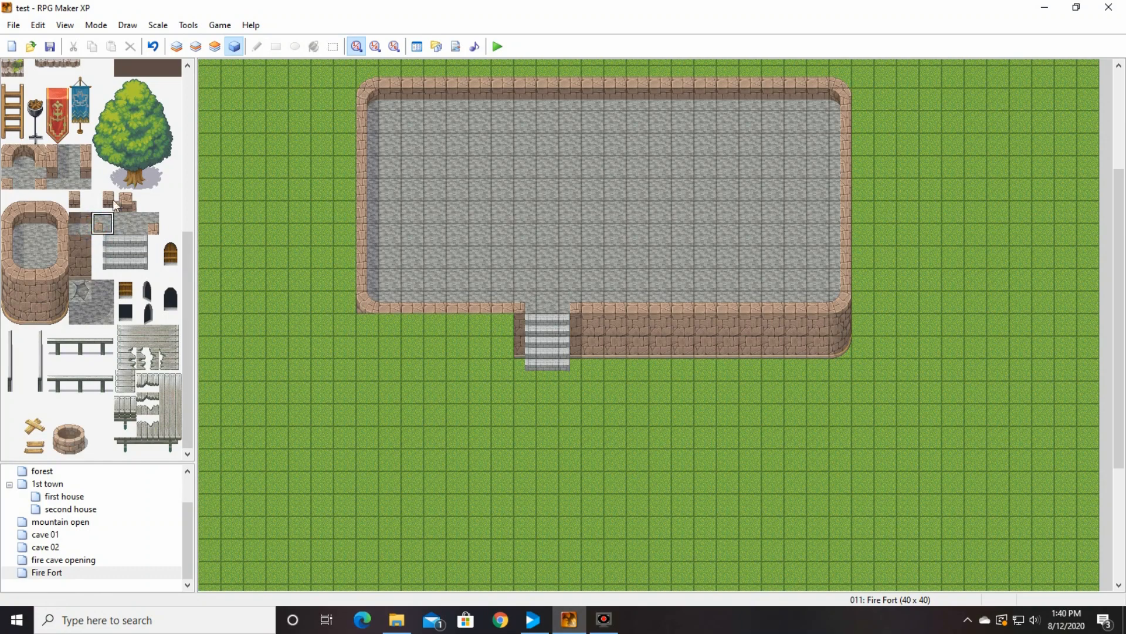
# Step: Build the brick wall face west of the stairs on layer 2, ending in the rounded lower-left corner
pyautogui.click(80, 200)
pyautogui.moveTo(35, 268); pyautogui.dragTo(37, 314)
pyautogui.click(196, 46)
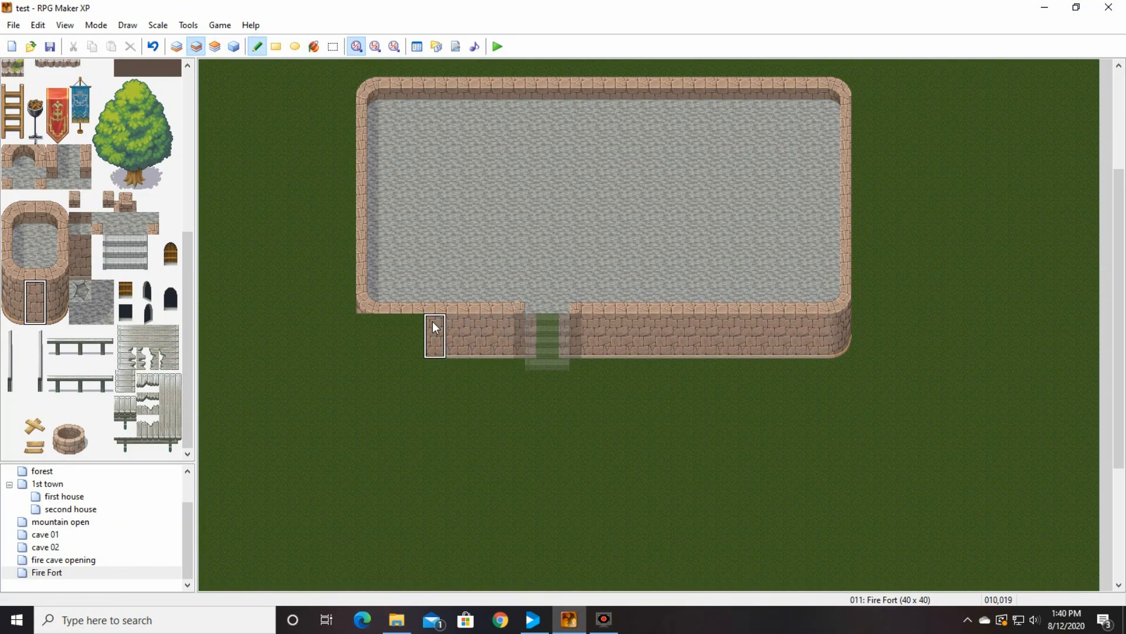
pyautogui.moveTo(435, 327); pyautogui.dragTo(368, 321)
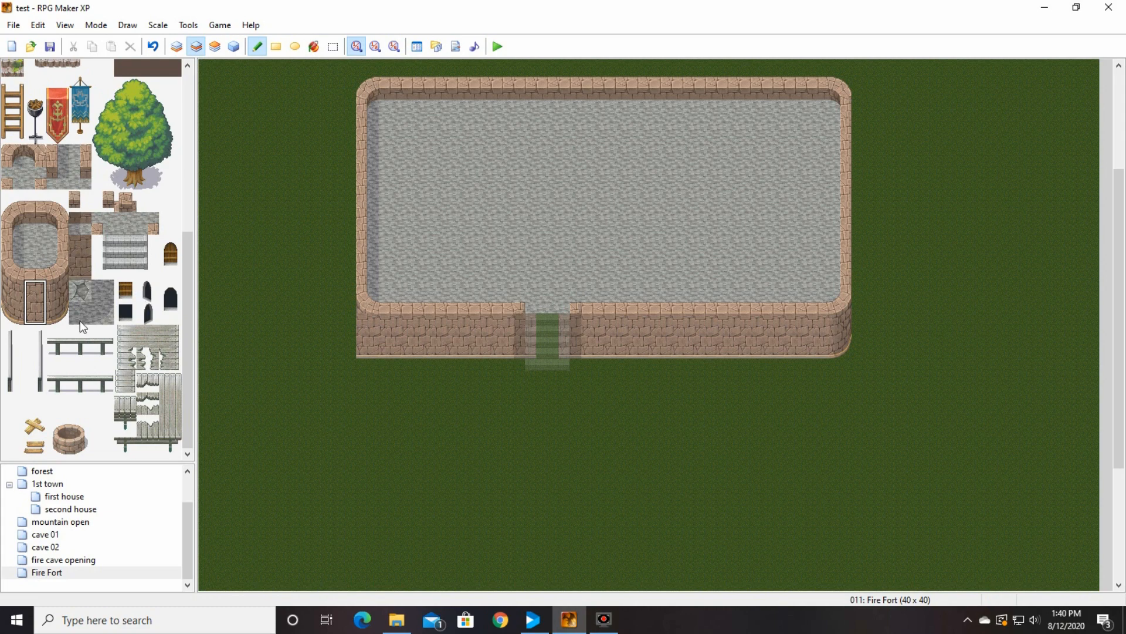
pyautogui.click(10, 292)
pyautogui.moveTo(9, 296); pyautogui.dragTo(12, 314)
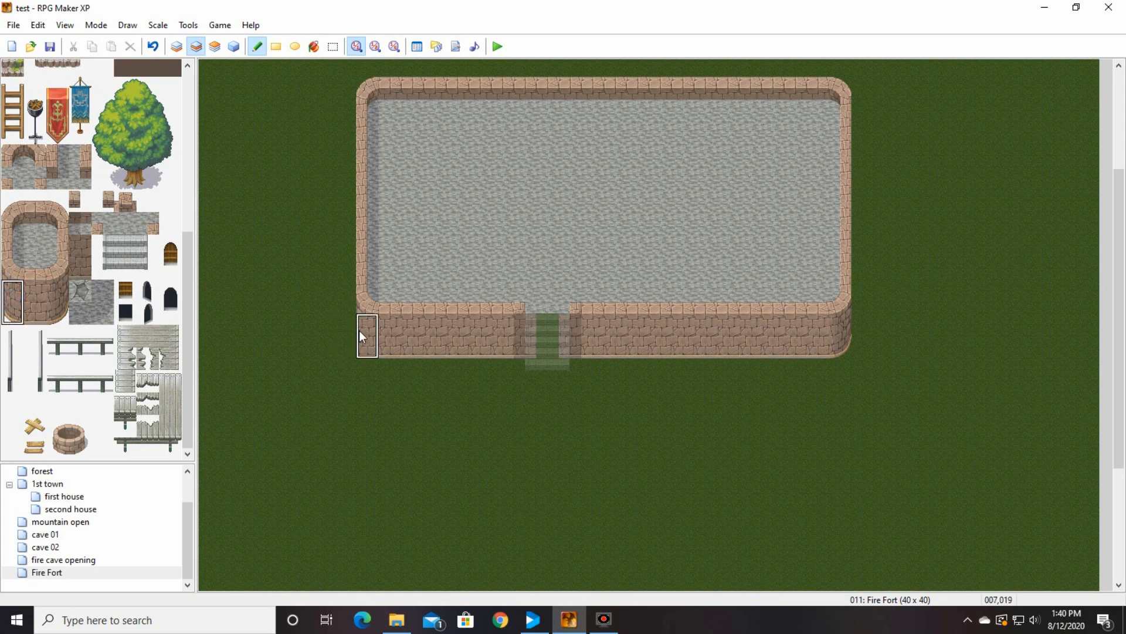
pyautogui.click(233, 46)
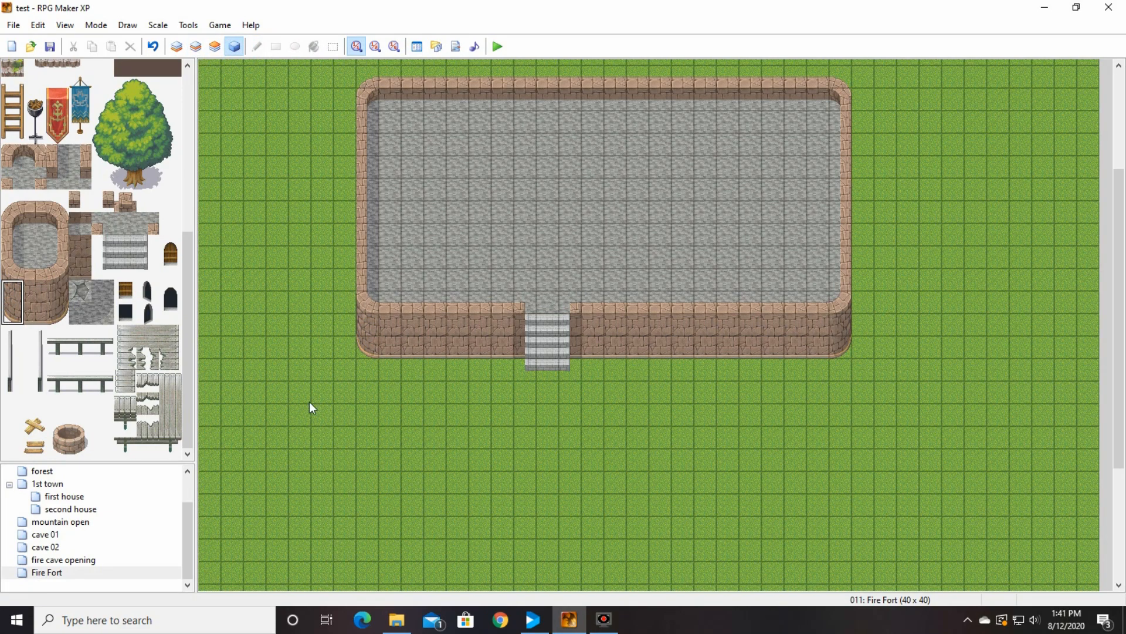
# Step: Place five dark arched windows on every second tile of the front wall east of the stairs, on layer 3
pyautogui.scroll(3, 150, 358)
pyautogui.scroll(-3, 105, 429)
pyautogui.click(171, 293)
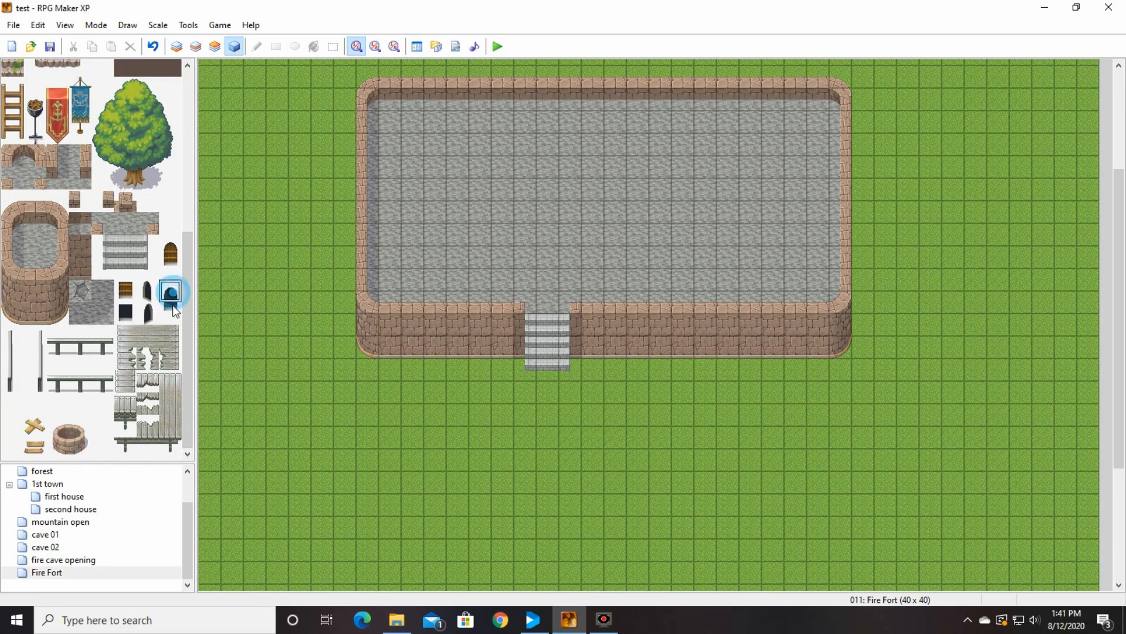
pyautogui.click(215, 46)
pyautogui.click(615, 326)
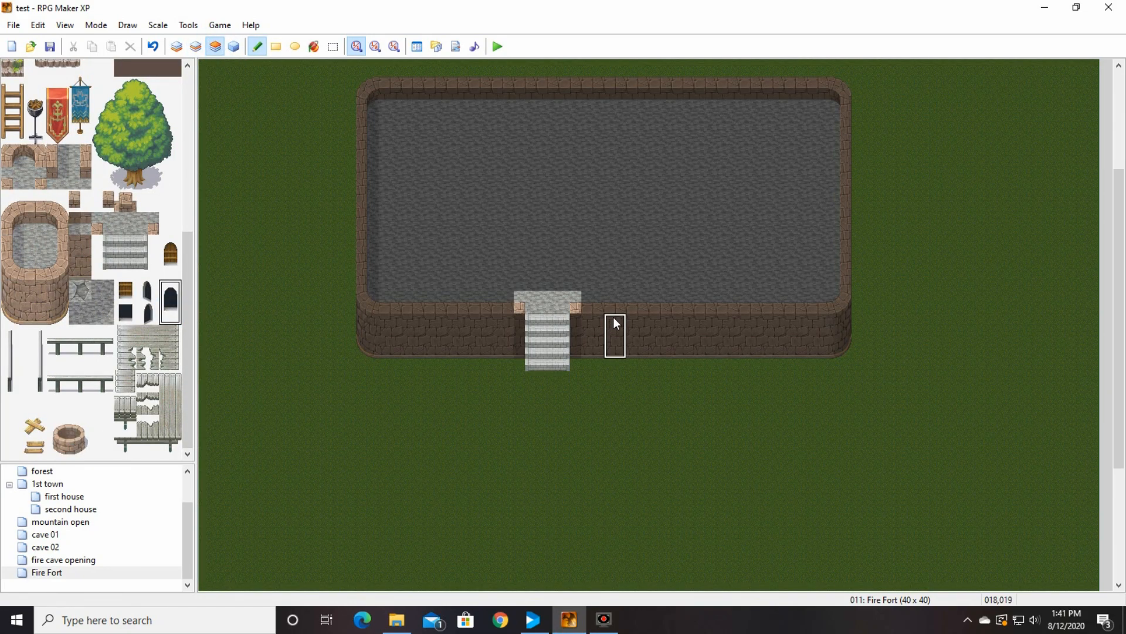
pyautogui.click(661, 325)
pyautogui.click(706, 326)
pyautogui.click(751, 326)
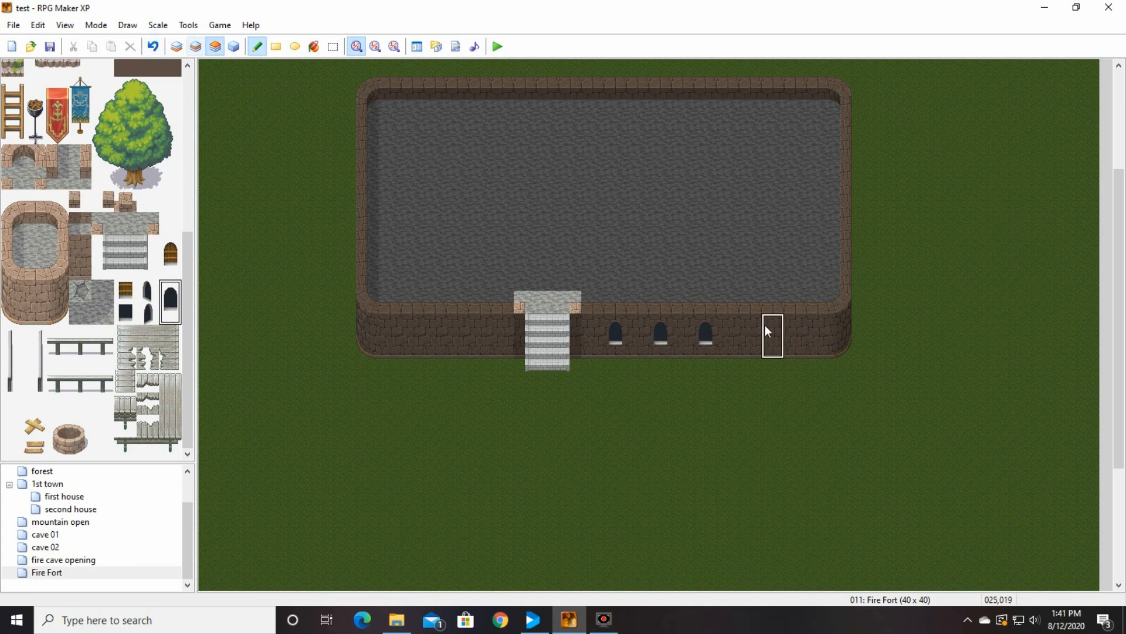
pyautogui.click(796, 326)
pyautogui.click(234, 47)
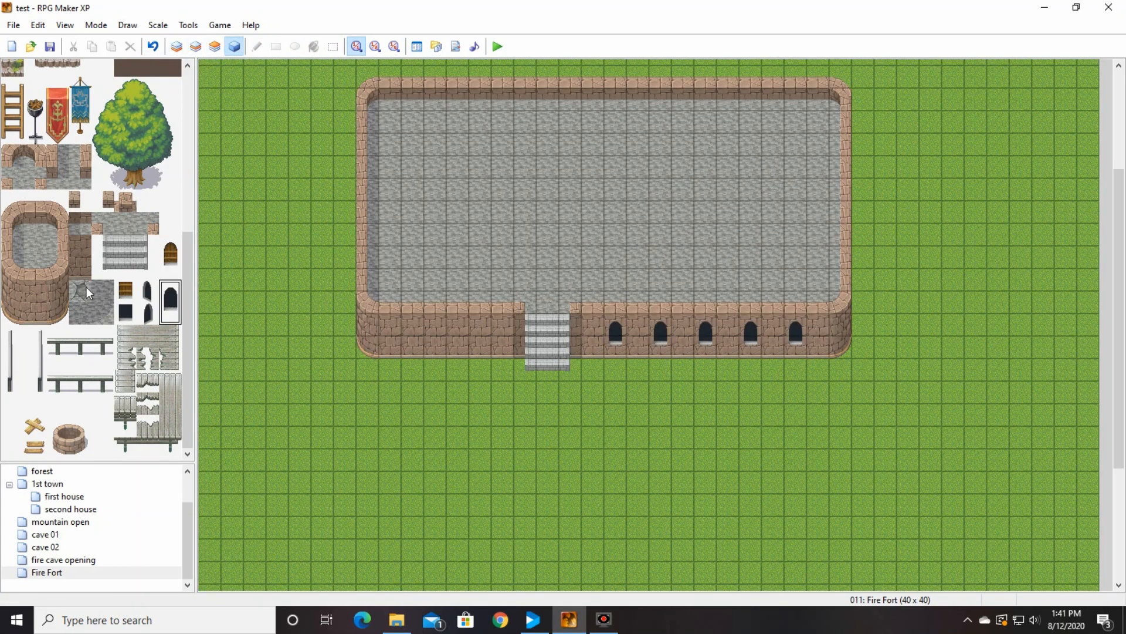
# Step: Place a blue banner on each side of the front stairs on layer 2
pyautogui.scroll(5, 147, 321)
pyautogui.click(80, 243)
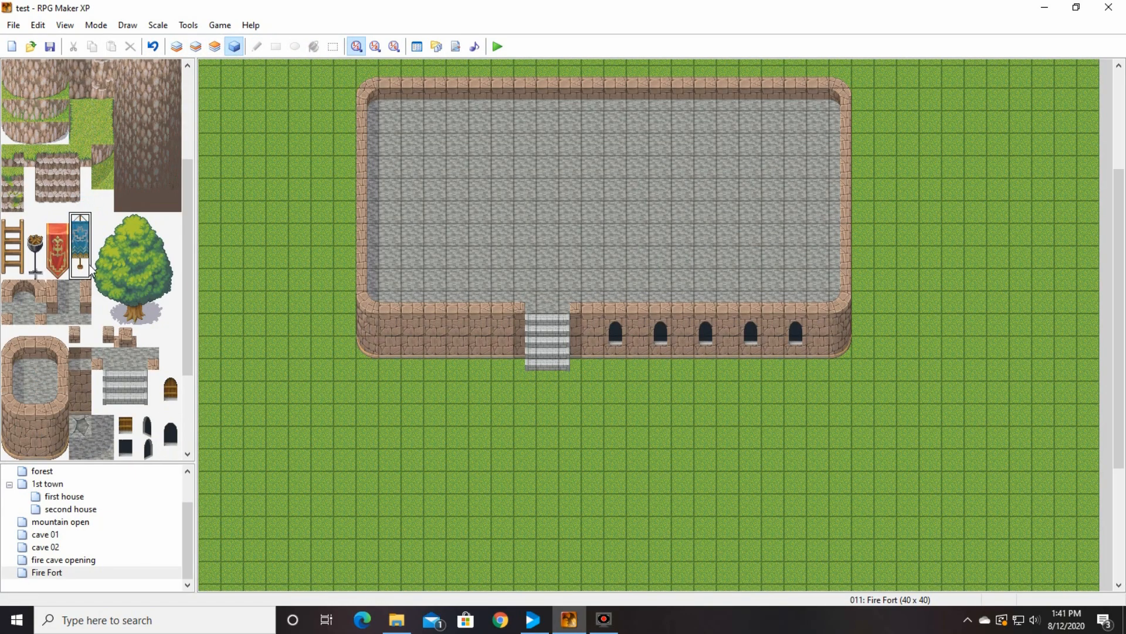
pyautogui.click(196, 47)
pyautogui.click(593, 384)
pyautogui.click(502, 385)
# Step: Draw a dirt path on layer 1 from the south edge of the map up to the fort's stairs
pyautogui.click(177, 46)
pyautogui.scroll(3, 94, 235)
pyautogui.click(81, 71)
pyautogui.scroll(-3, 551, 411)
pyautogui.moveTo(570, 577); pyautogui.dragTo(548, 535)
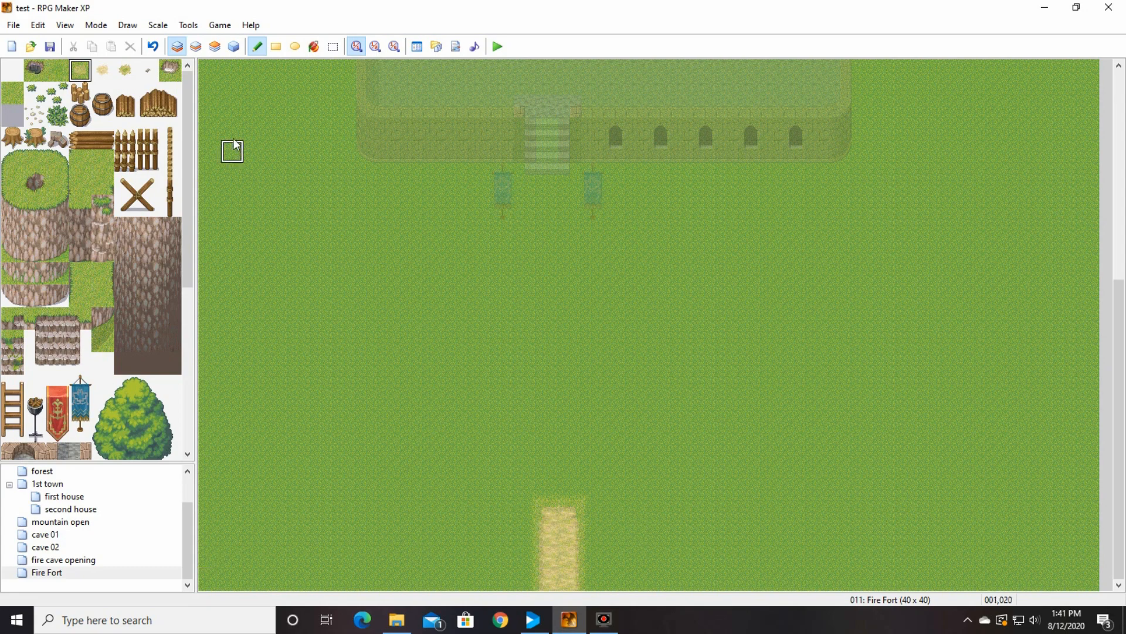
pyautogui.moveTo(556, 521)
pyautogui.mouseDown()
pyautogui.moveTo(572, 357)
pyautogui.moveTo(550, 179)
pyautogui.mouseUp()
# Step: Draw two branch paths, each two tiles wide, to the map's east edge and widen the main path between them
pyautogui.moveTo(592, 310); pyautogui.dragTo(1089, 310)
pyautogui.moveTo(1088, 332); pyautogui.dragTo(592, 332)
pyautogui.moveTo(592, 535); pyautogui.dragTo(1088, 534)
pyautogui.moveTo(1089, 558); pyautogui.dragTo(592, 557)
pyautogui.moveTo(593, 512); pyautogui.dragTo(592, 445)
# Step: Place a rocky cliff two tiles high and nine tiles wide in the map's northwest corner on layer 2, ending in its right-edge tiles
pyautogui.scroll(-5, 90, 364)
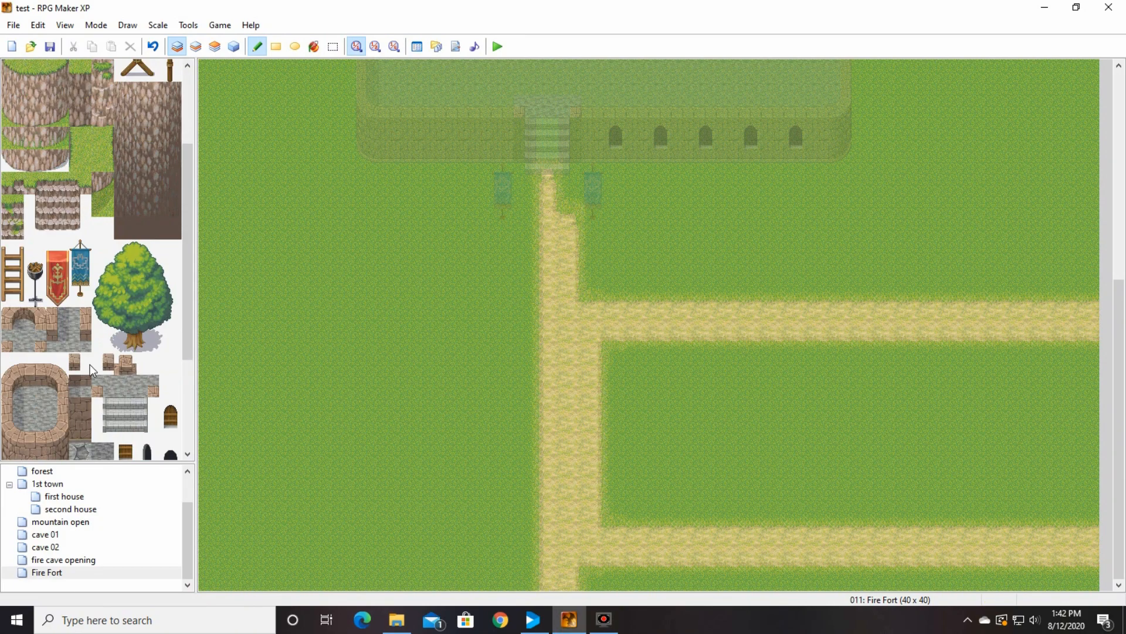
pyautogui.scroll(5, 38, 437)
pyautogui.moveTo(1119, 496); pyautogui.dragTo(1114, 273)
pyautogui.click(234, 46)
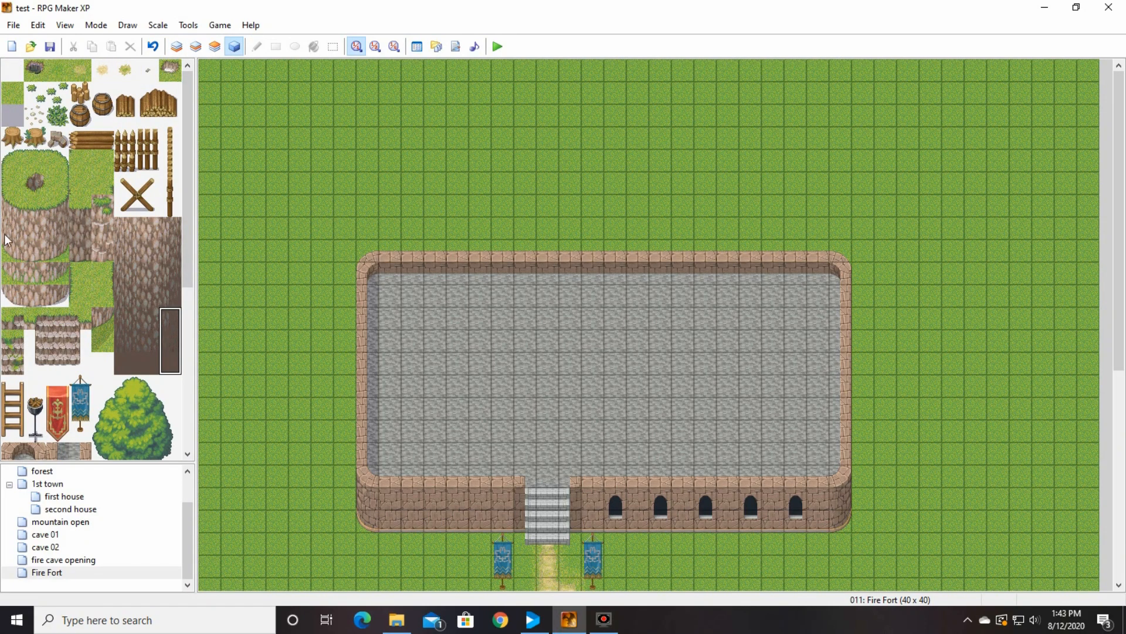
pyautogui.moveTo(30, 227); pyautogui.dragTo(32, 249)
pyautogui.click(196, 46)
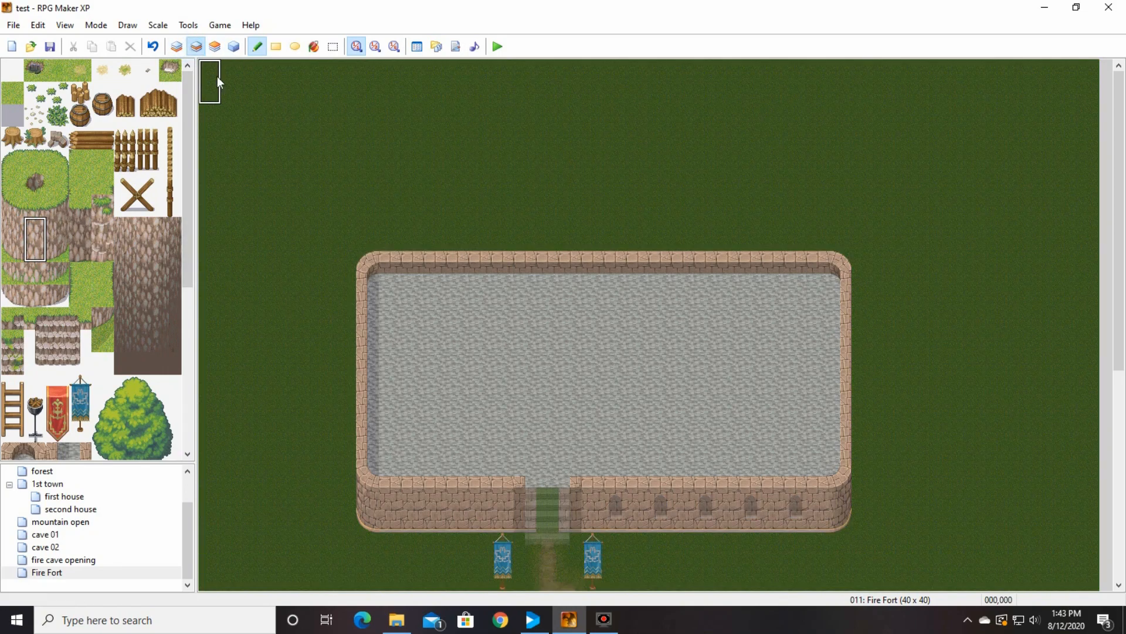
pyautogui.click(211, 77)
pyautogui.moveTo(249, 76); pyautogui.dragTo(368, 69)
pyautogui.moveTo(56, 226); pyautogui.dragTo(58, 249)
pyautogui.click(388, 76)
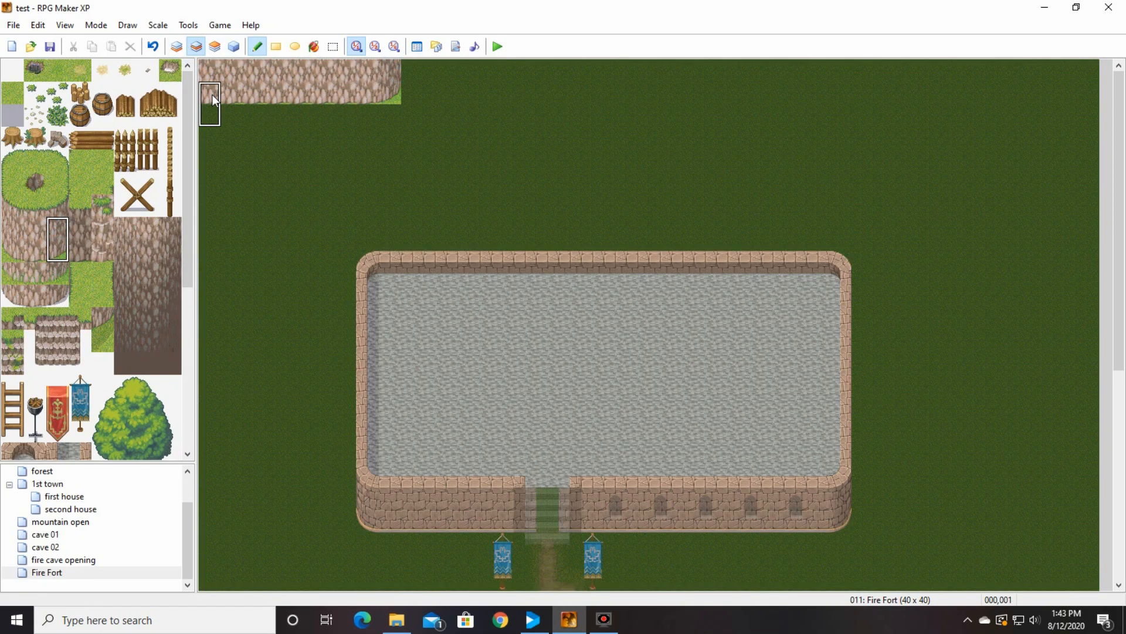
pyautogui.scroll(-5, 136, 348)
pyautogui.scroll(5, 136, 348)
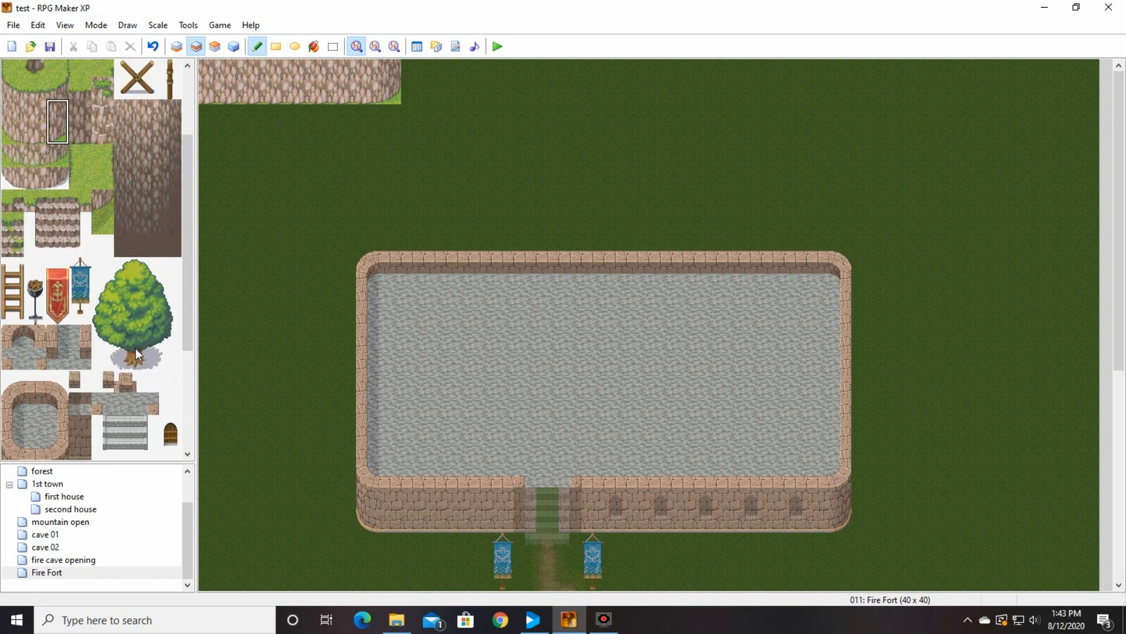
pyautogui.scroll(-5, 136, 349)
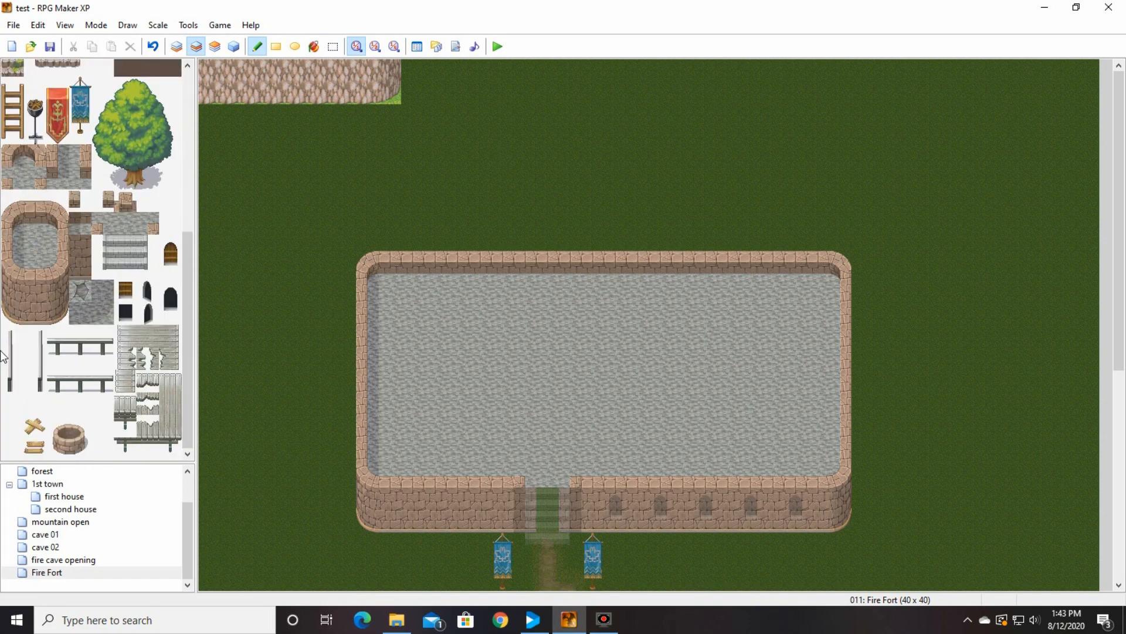
pyautogui.scroll(4, 106, 352)
pyautogui.scroll(2, 105, 351)
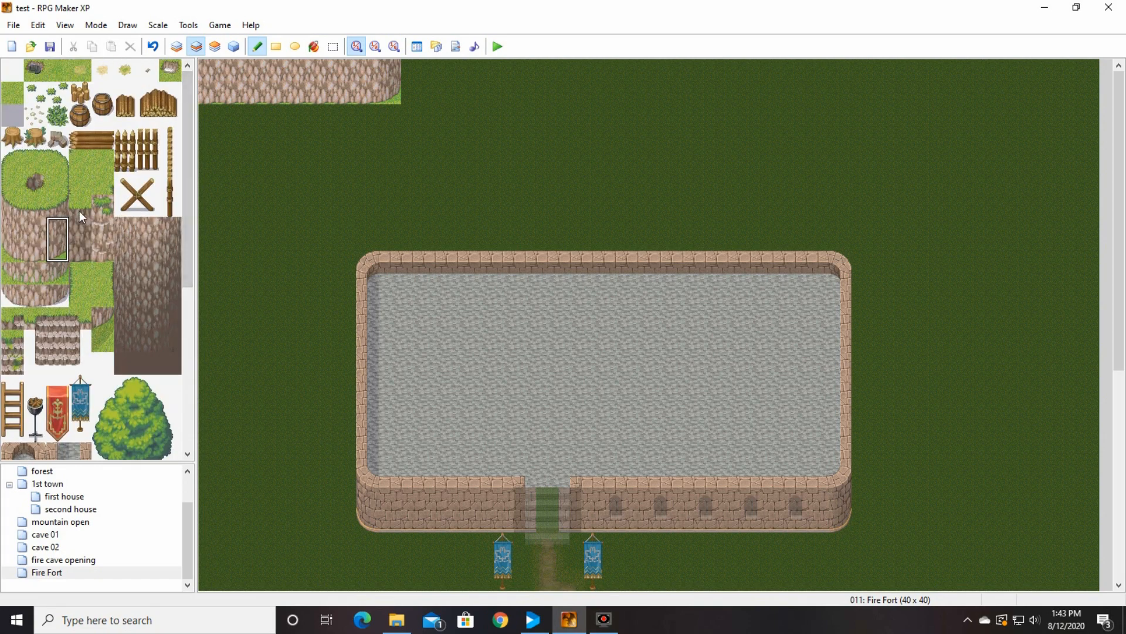
# Step: Draw a dirt path on layer 1 from below the cliff, down the fort's west side and across to the main path
pyautogui.click(80, 70)
pyautogui.click(216, 48)
pyautogui.click(178, 47)
pyautogui.moveTo(210, 119)
pyautogui.mouseDown()
pyautogui.moveTo(229, 131)
pyautogui.moveTo(211, 189)
pyautogui.moveTo(252, 157)
pyautogui.moveTo(254, 181)
pyautogui.moveTo(305, 170)
pyautogui.moveTo(279, 254)
pyautogui.moveTo(286, 410)
pyautogui.mouseUp()
pyautogui.scroll(-3, 641, 352)
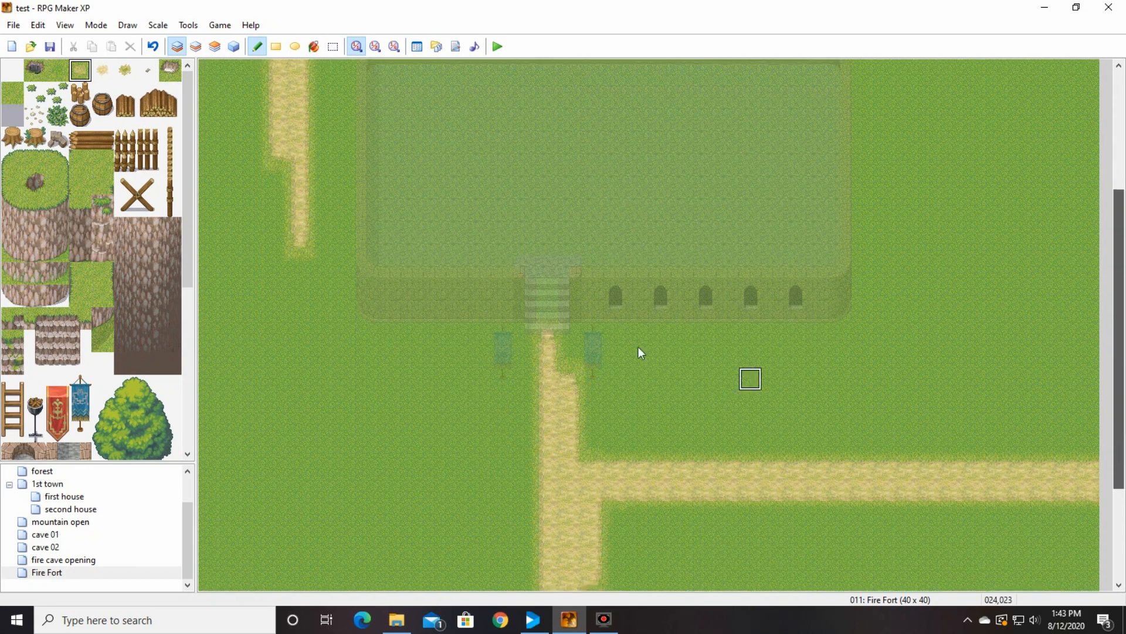
pyautogui.moveTo(279, 176); pyautogui.dragTo(280, 470)
pyautogui.moveTo(280, 469); pyautogui.dragTo(528, 487)
pyautogui.moveTo(1119, 340)
pyautogui.mouseDown()
pyautogui.moveTo(1119, 223)
pyautogui.moveTo(1090, 448)
pyautogui.mouseUp()
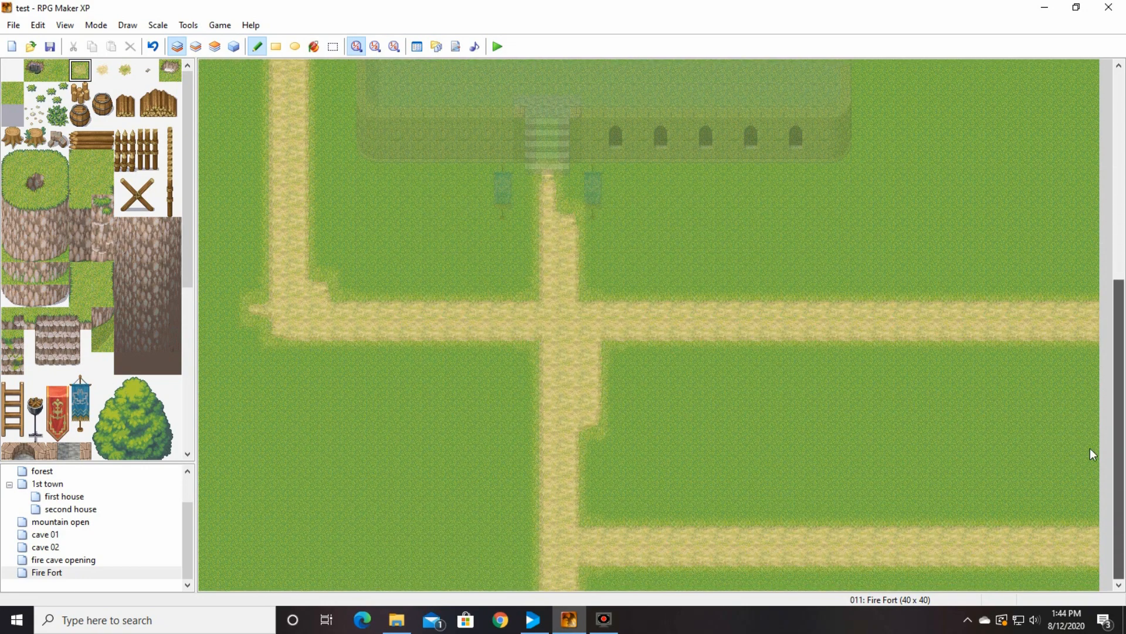
# Step: Widen the dirt path below the fort's stairs to three tiles on layer 1, down to the horizontal path
pyautogui.scroll(3, 779, 362)
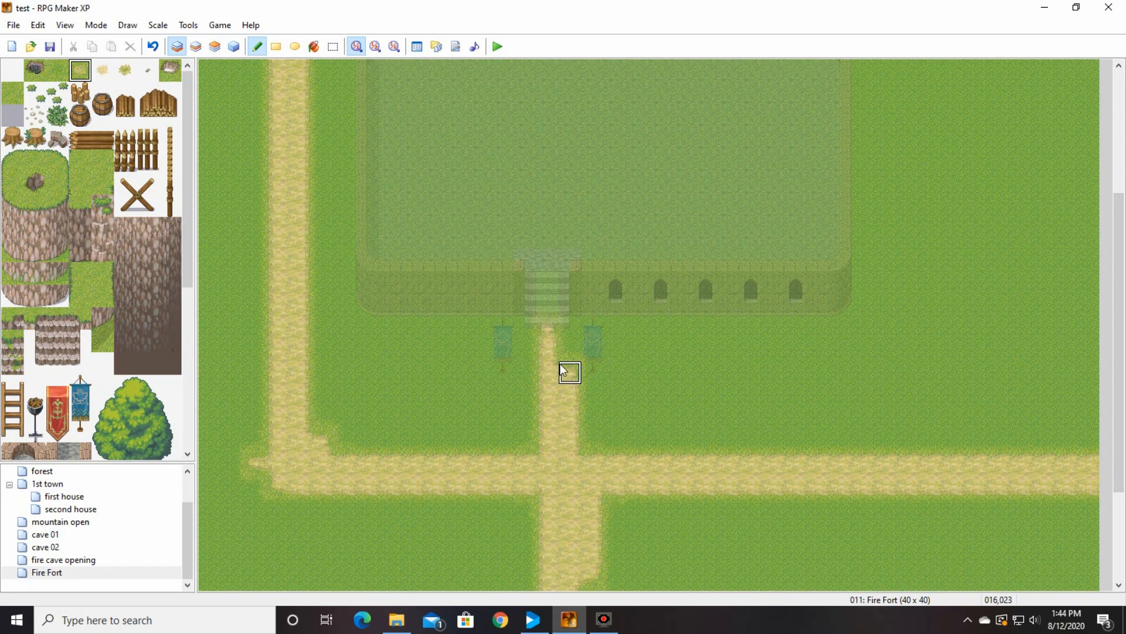
pyautogui.click(232, 50)
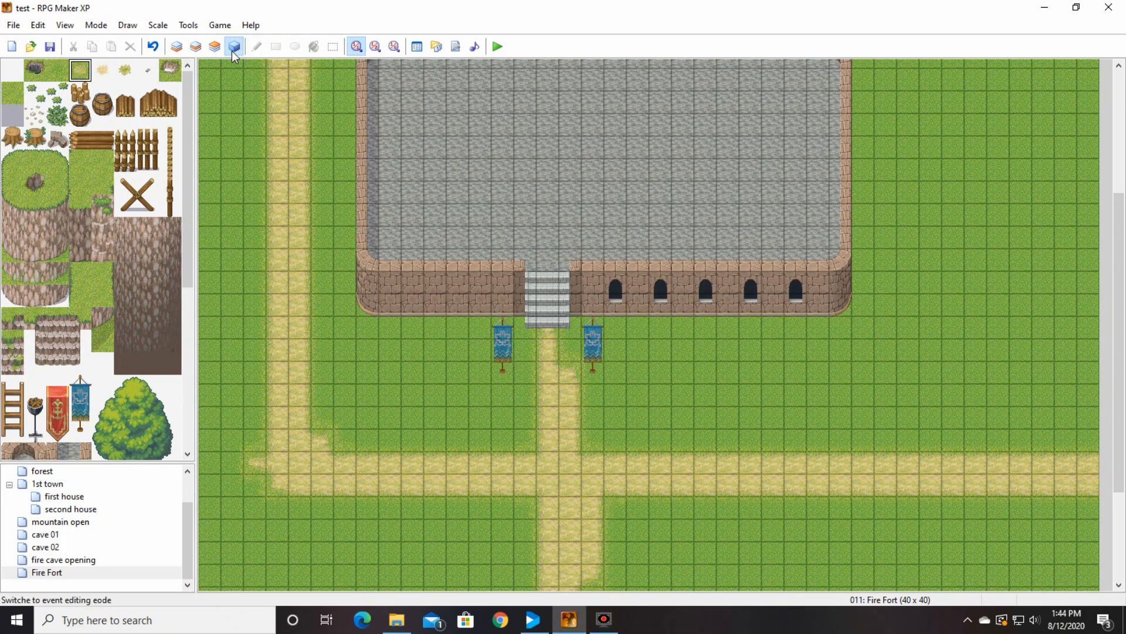
pyautogui.click(176, 46)
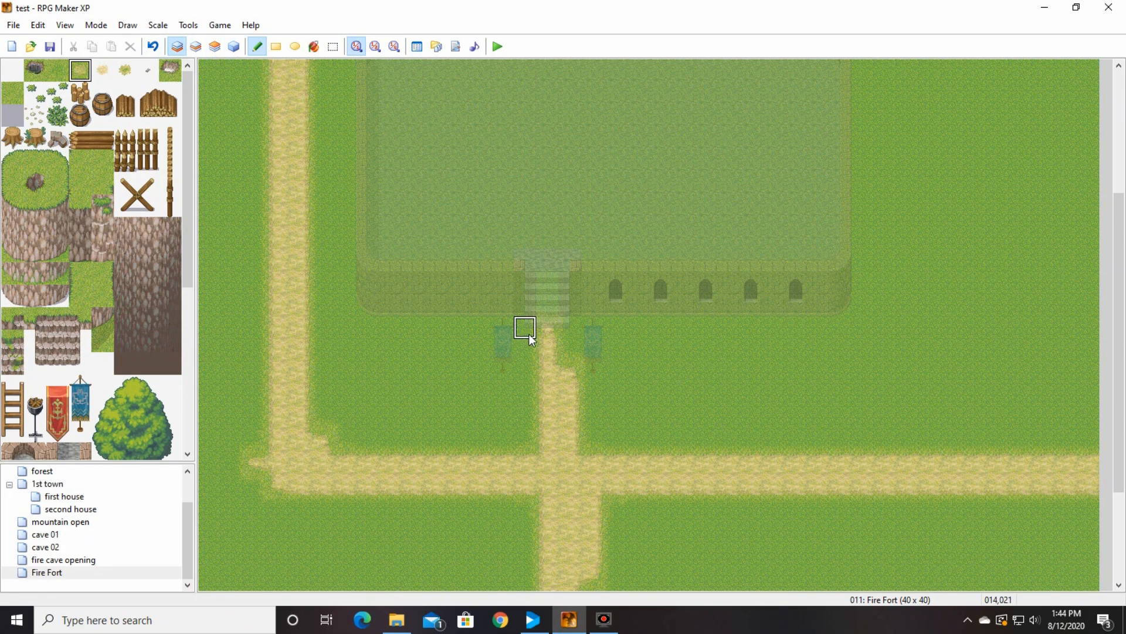
pyautogui.moveTo(530, 340); pyautogui.dragTo(526, 459)
pyautogui.moveTo(567, 324); pyautogui.dragTo(570, 374)
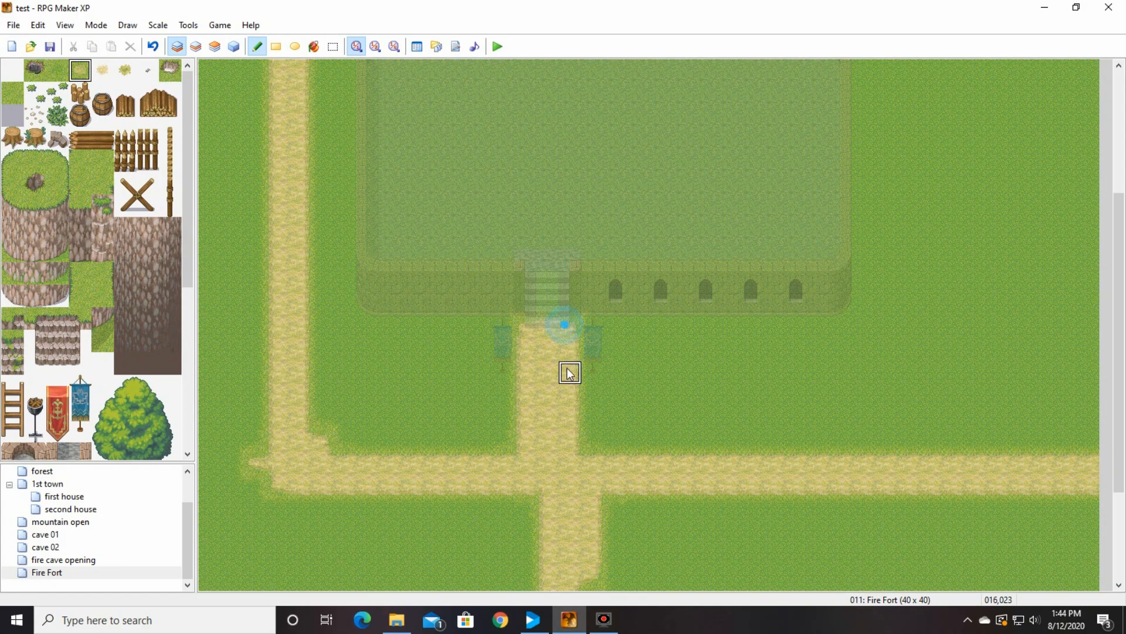
# Step: Create an event at the top of the fort's stairs and give it the 005-Fighter05 graphic
pyautogui.click(235, 46)
pyautogui.doubleClick(548, 281)
pyautogui.doubleClick(360, 339)
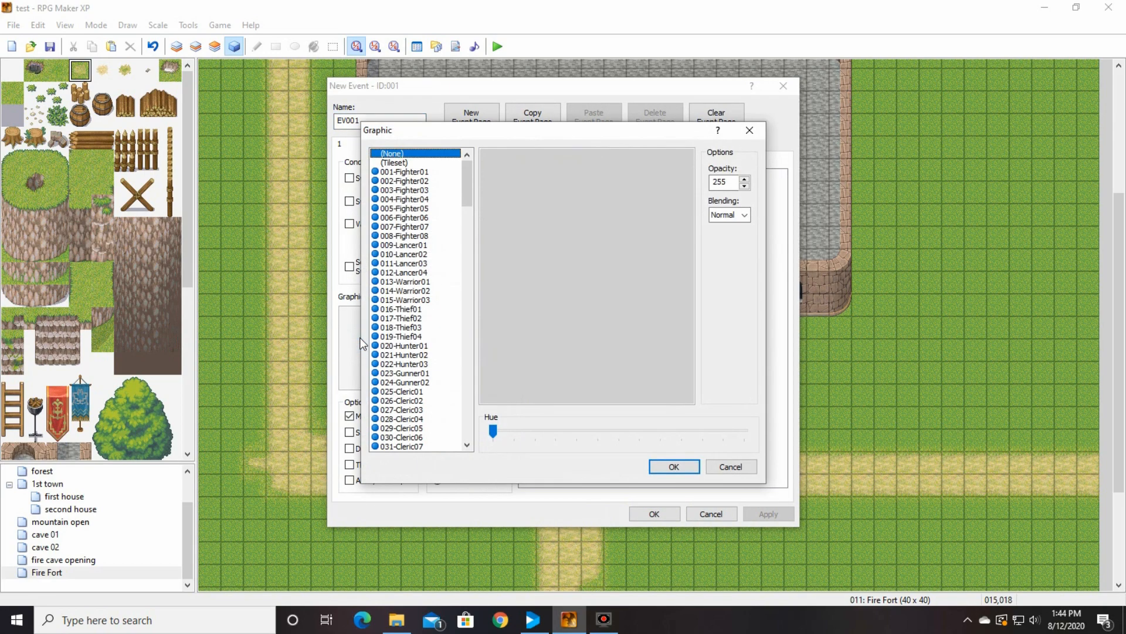
pyautogui.scroll(-4, 414, 282)
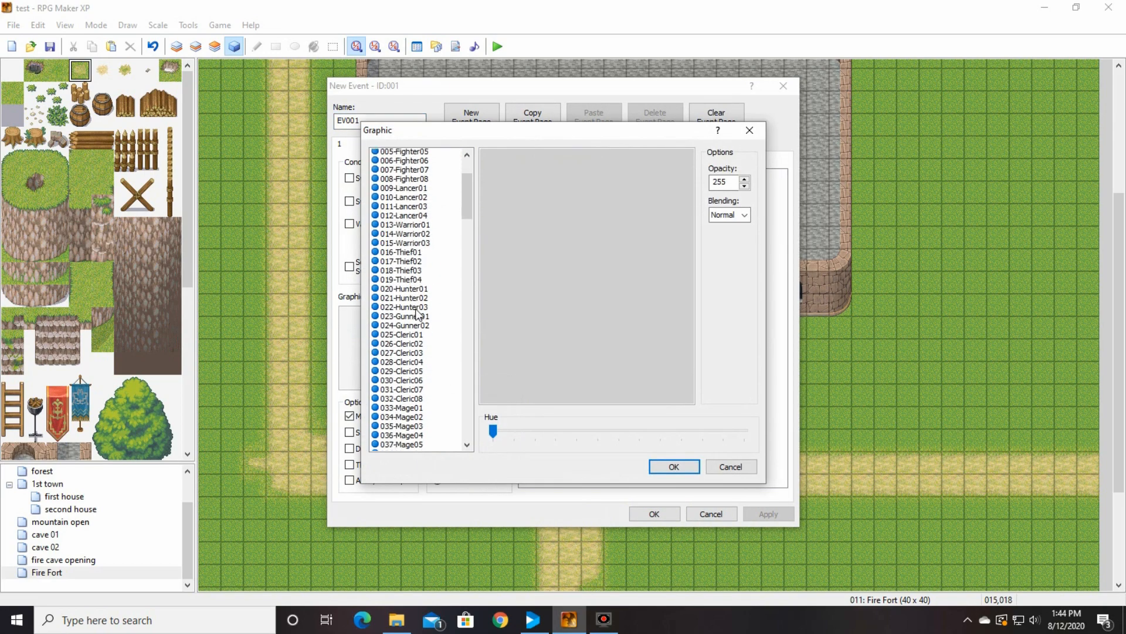
pyautogui.scroll(-6, 416, 314)
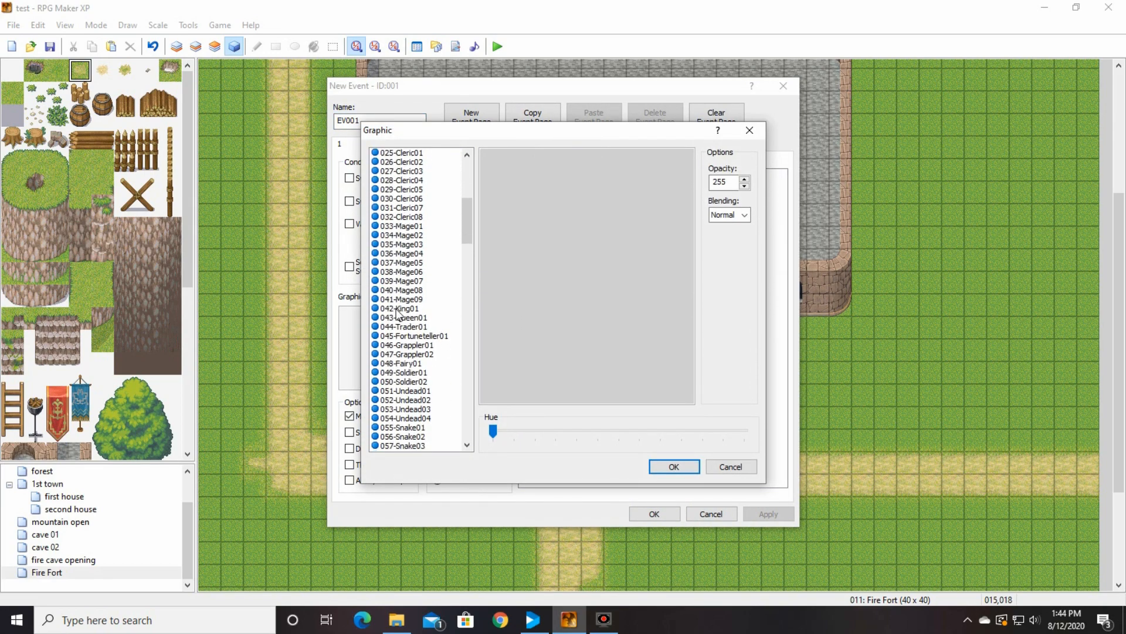
pyautogui.scroll(-6, 398, 314)
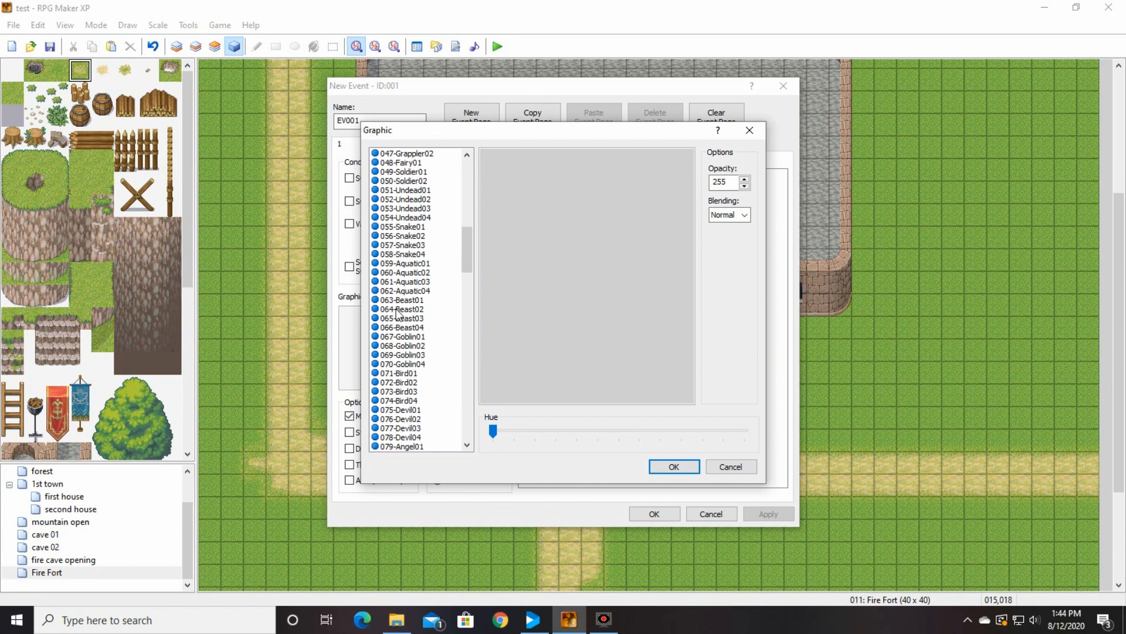
pyautogui.moveTo(472, 255); pyautogui.dragTo(466, 168)
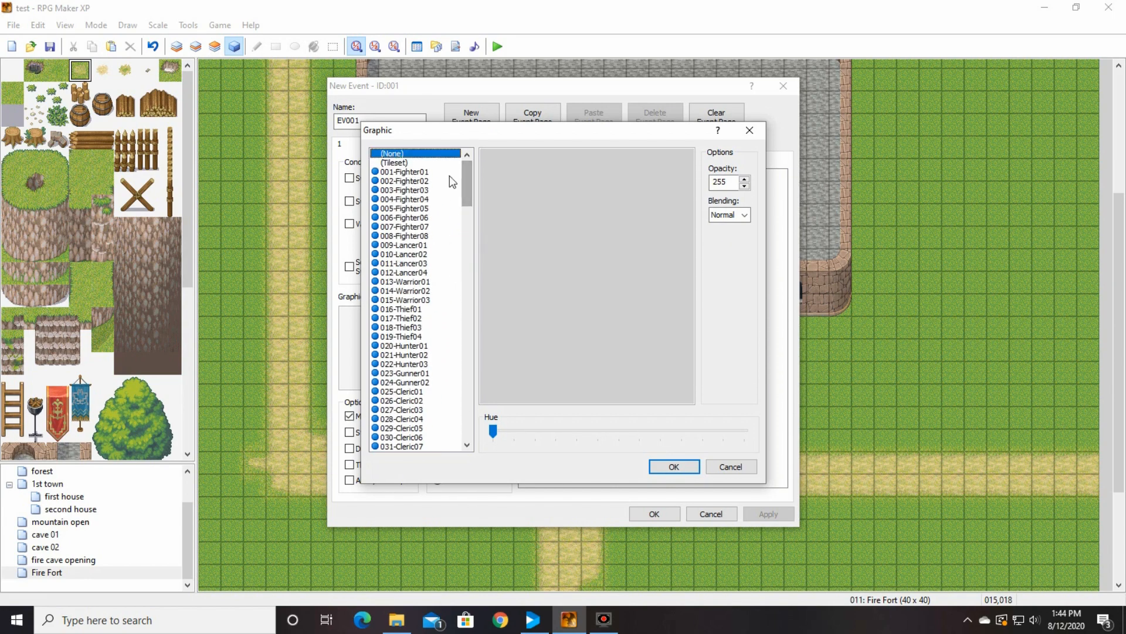
pyautogui.click(439, 171)
pyautogui.click(439, 180)
pyautogui.click(426, 190)
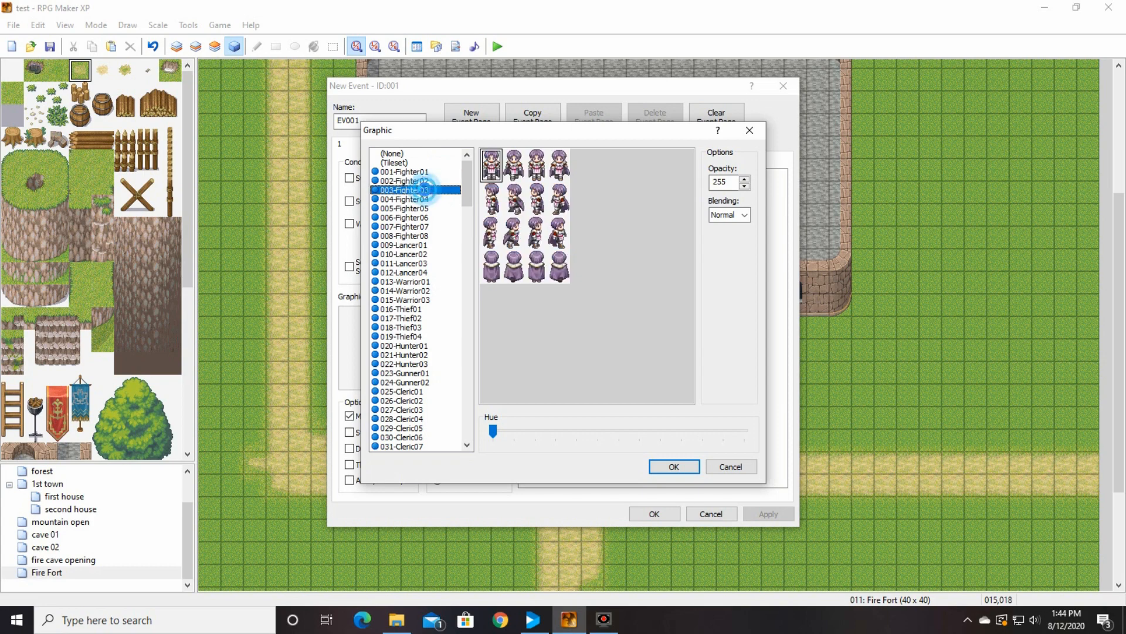
pyautogui.click(427, 200)
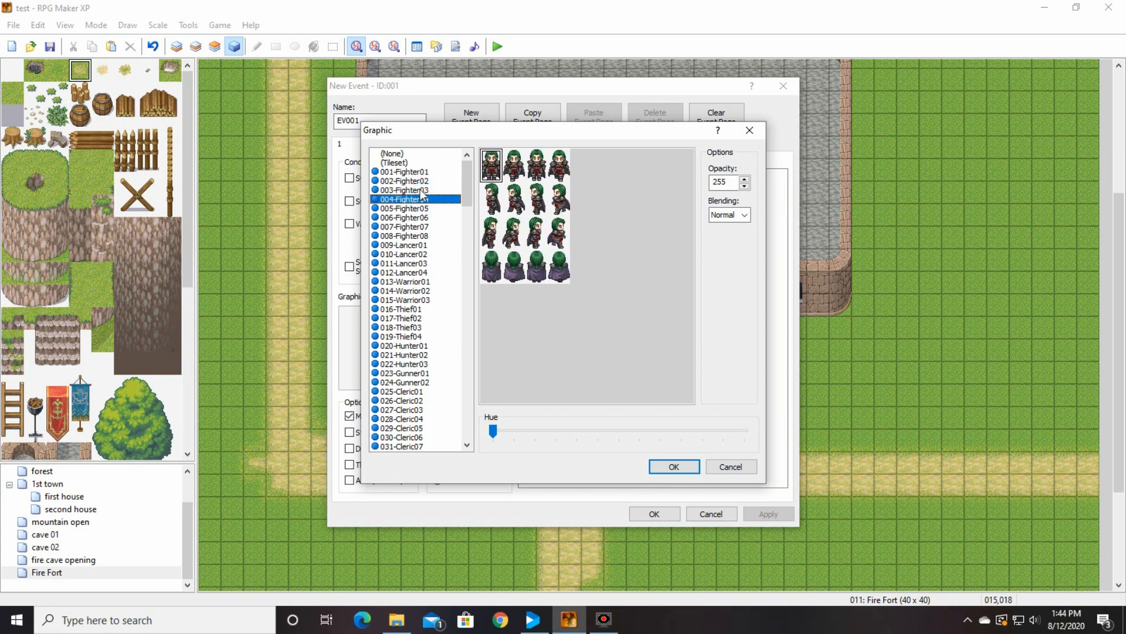
pyautogui.click(434, 209)
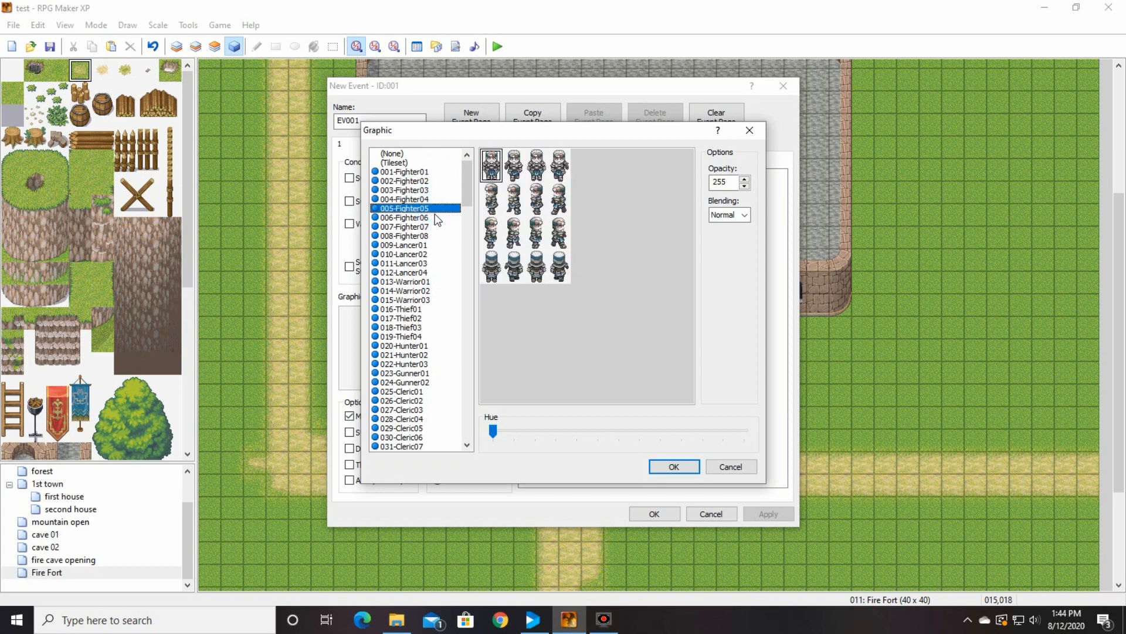
pyautogui.click(435, 216)
pyautogui.click(425, 209)
pyautogui.click(687, 467)
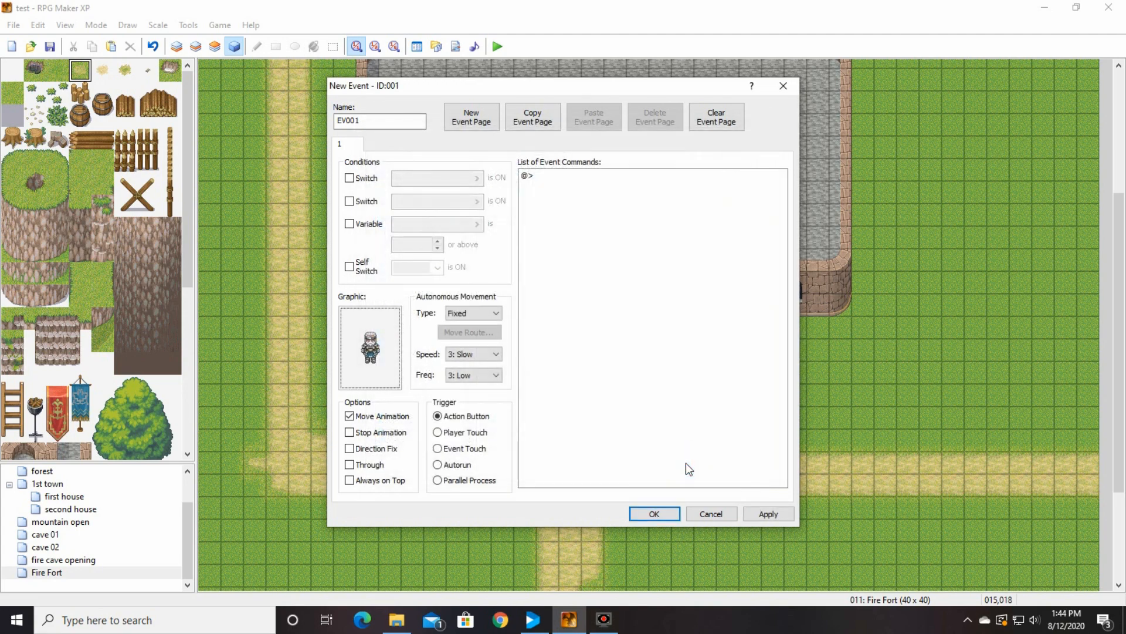
# Step: Add a Show Text command to the guard event reading "You shall not pass!"
pyautogui.click(594, 175)
pyautogui.doubleClick(594, 175)
pyautogui.click(596, 218)
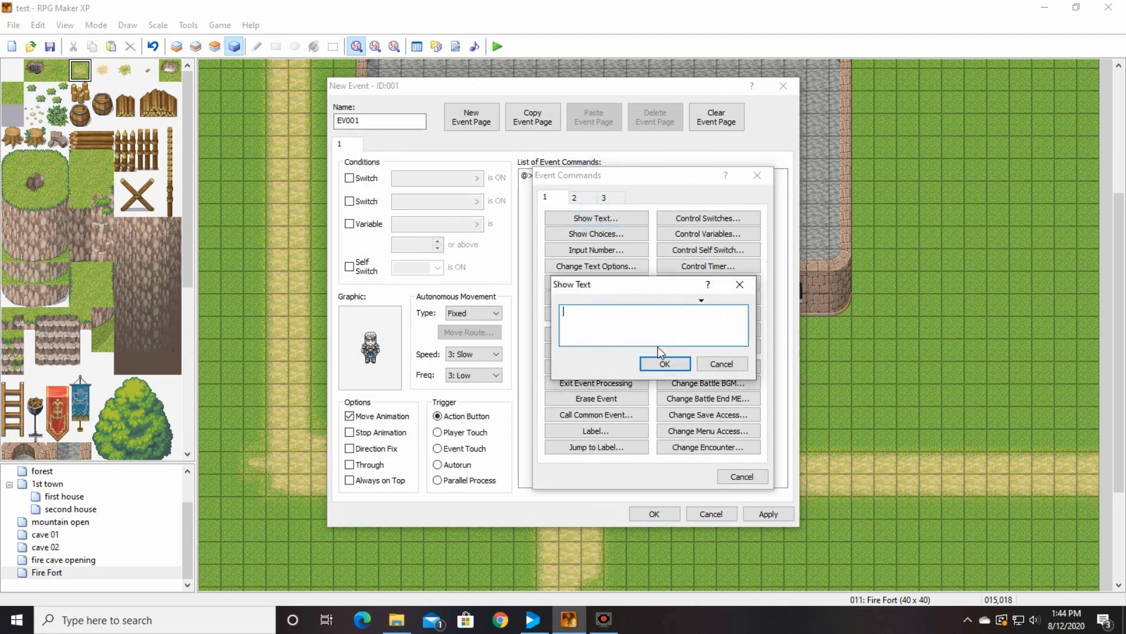
pyautogui.write('You shall not pass!')
pyautogui.click(665, 364)
# Step: Add a second Show Text command to the guard event reading "The Fire Guardian is very busy!"
pyautogui.click(550, 187)
pyautogui.doubleClick(550, 188)
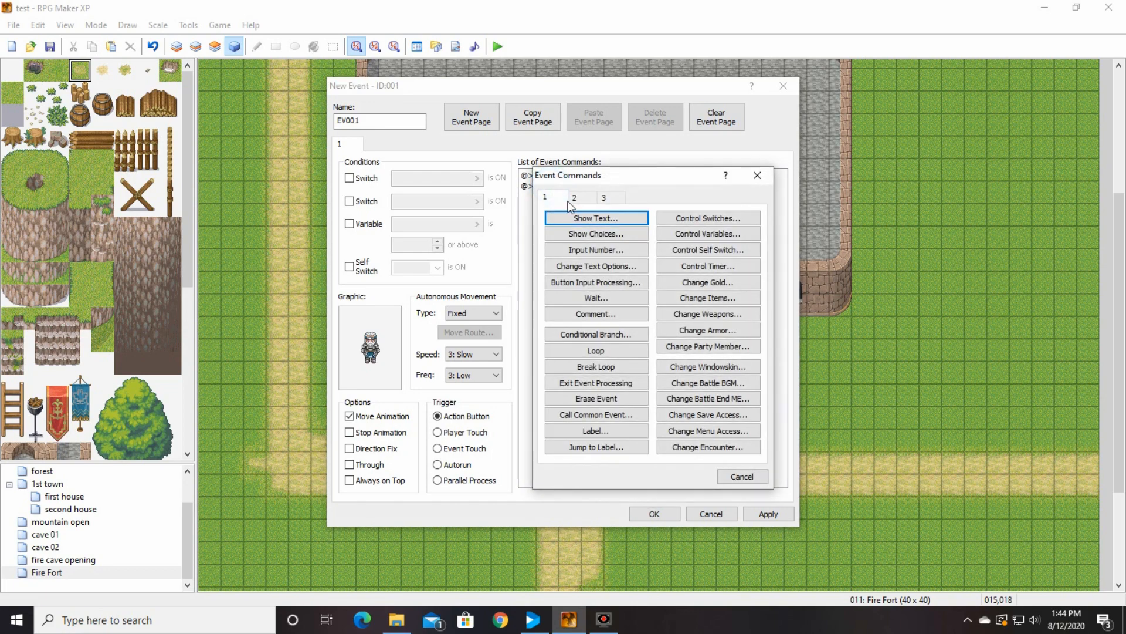
pyautogui.click(574, 217)
pyautogui.write('T')
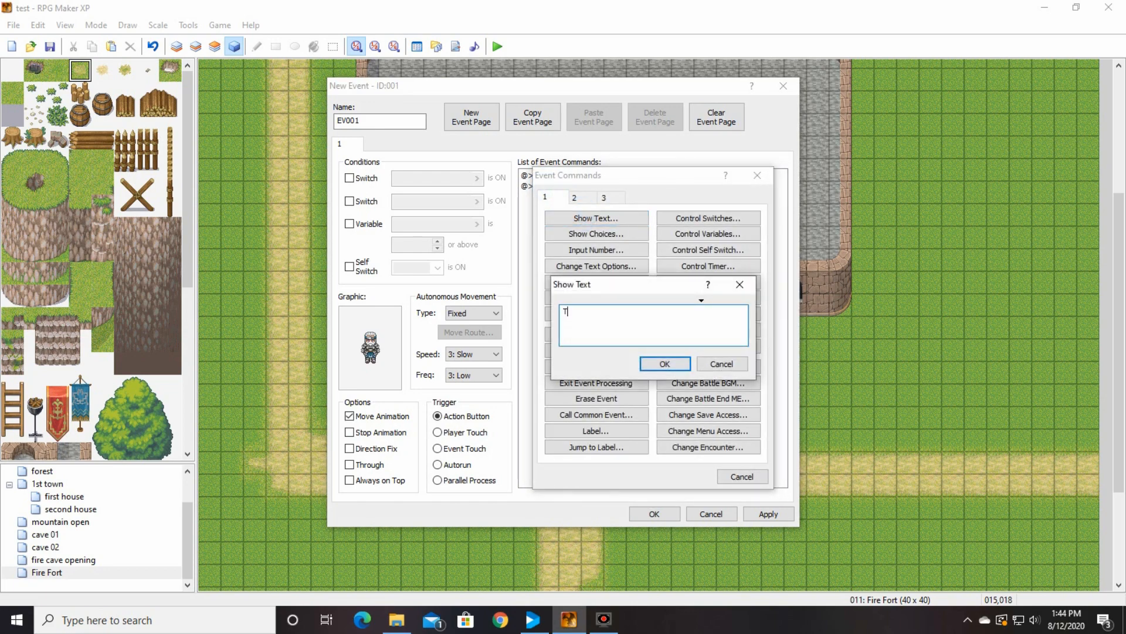
pyautogui.write('je F')
pyautogui.press('BackSpace')
pyautogui.press('BackSpace')
pyautogui.press('BackSpace')
pyautogui.press('BackSpace')
pyautogui.press('BackSpace')
pyautogui.press('BackSpace')
pyautogui.write('he Fire Guardianir')
pyautogui.write('is very busy!')
pyautogui.click(669, 364)
# Step: Add a third guard message over three lines: "There have been rumors that a great / evil has descended on the ruins to the / east!"
pyautogui.doubleClick(580, 197)
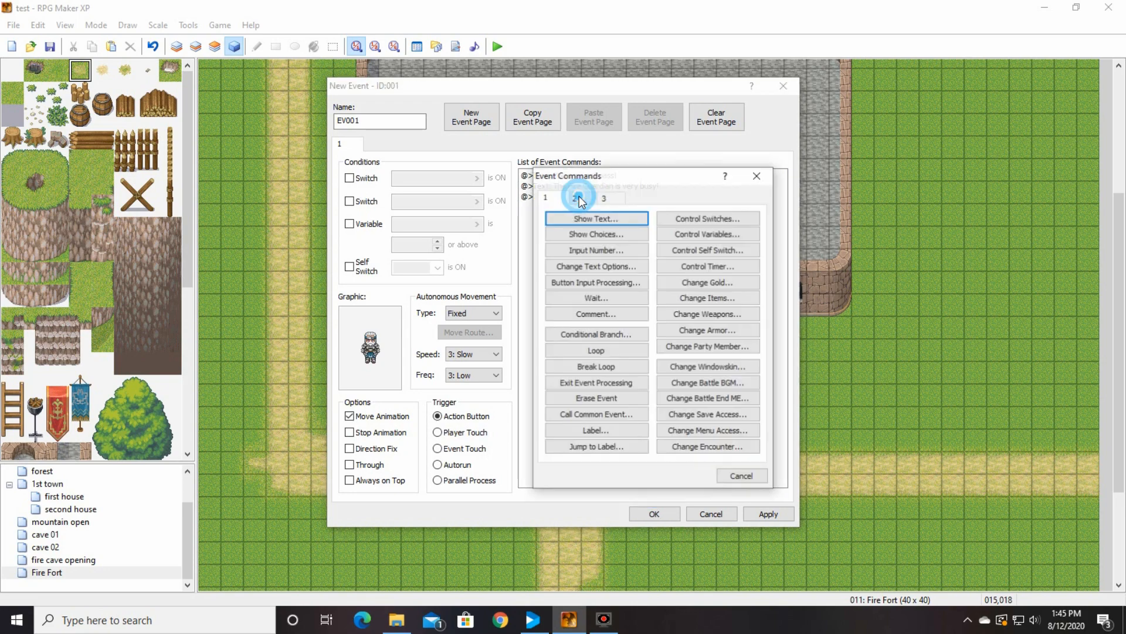
pyautogui.click(591, 216)
pyautogui.write('The')
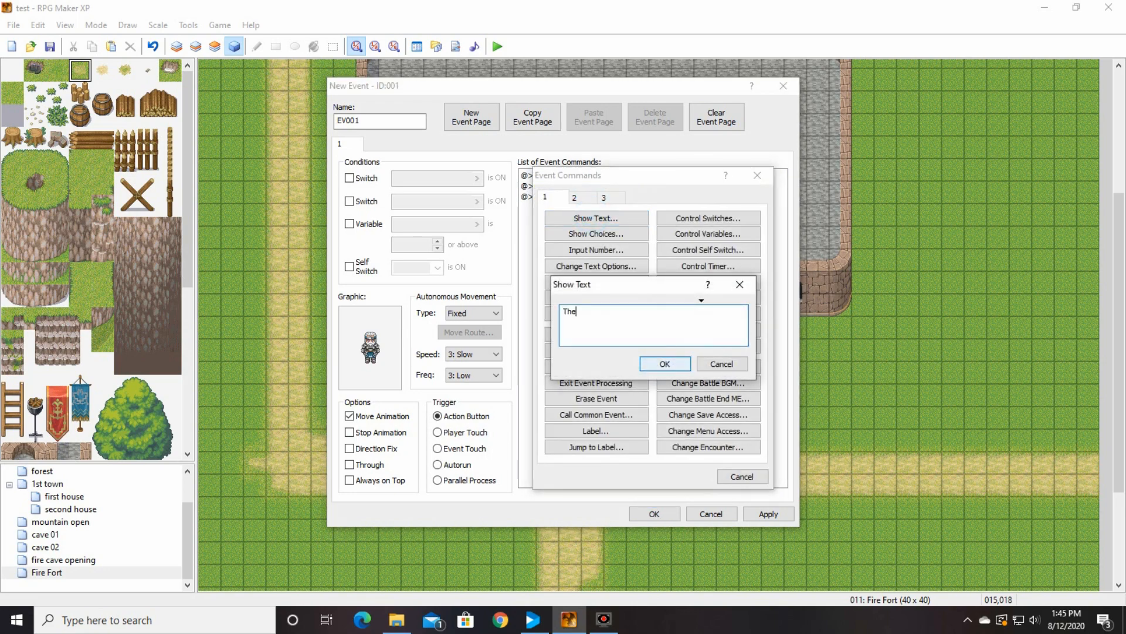
pyautogui.write('re have been rumors that a great')
pyautogui.press('Return')
pyautogui.write('evil has de')
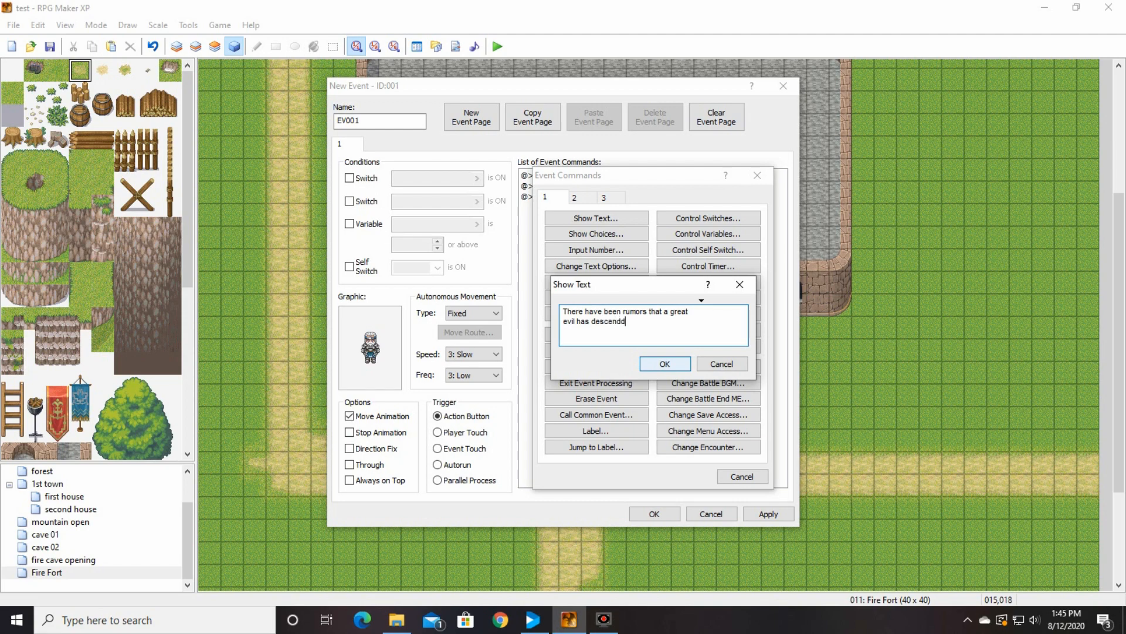
pyautogui.write('scended on the')
pyautogui.press('BackSpace')
pyautogui.press('BackSpace')
pyautogui.write('ed on the ruins to the')
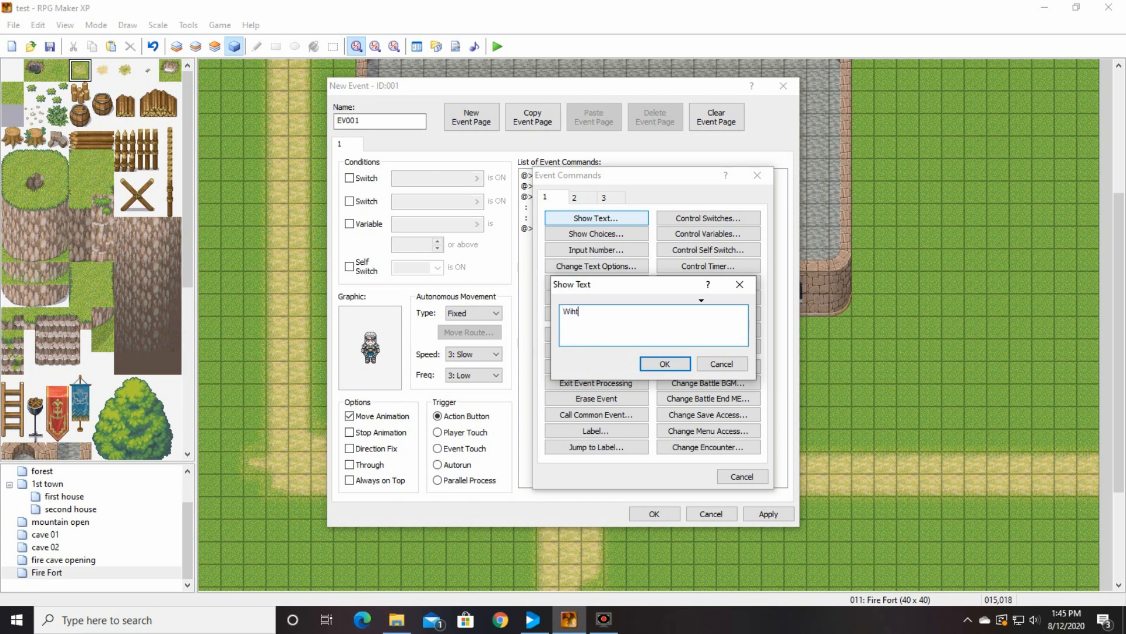
# Step: Add a fourth guard message, "Without all the crystals, our guardians / are in trouble!", and save the event
pyautogui.write('the fire ')
pyautogui.write('crs')
pyautogui.write('ystal')
pyautogui.press('BackSpace')
pyautogui.press('BackSpace')
pyautogui.press('BackSpace')
pyautogui.press('BackSpace')
pyautogui.press('BackSpace')
pyautogui.press('BackSpace')
pyautogui.press('BackSpace')
pyautogui.press('BackSpace')
pyautogui.press('BackSpace')
pyautogui.press('BackSpace')
pyautogui.press('BackSpace')
pyautogui.write('ll the')
pyautogui.write(' cyr')
pyautogui.write('ystals, are')
pyautogui.write('our gua')
pyautogui.write('rdians')
pyautogui.write('are in trouble')
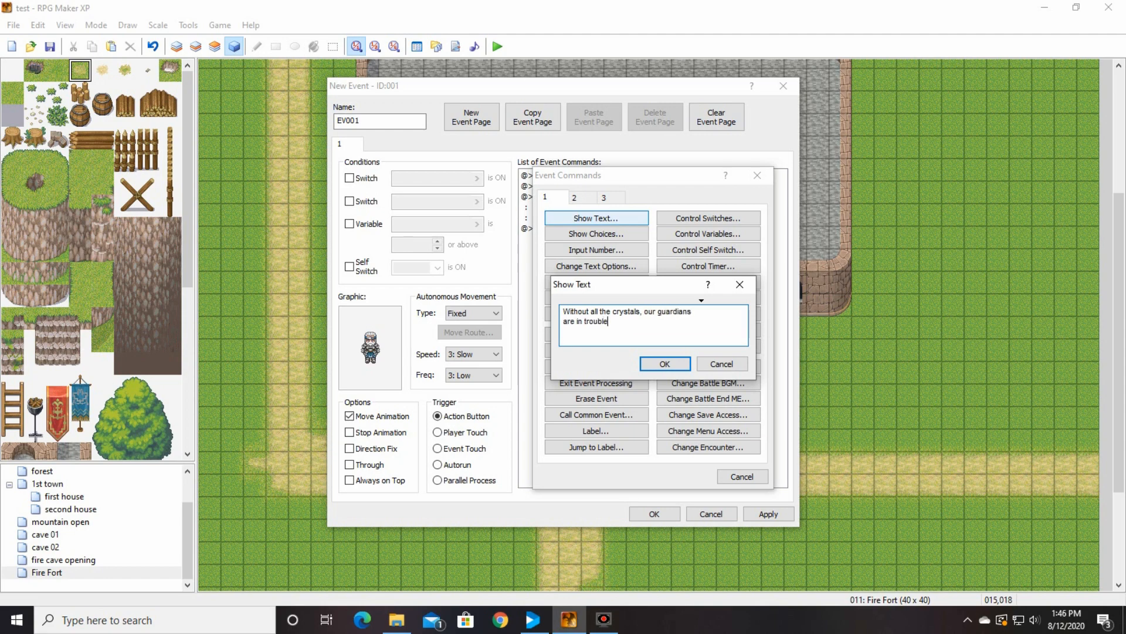
pyautogui.write('!')
pyautogui.click(664, 365)
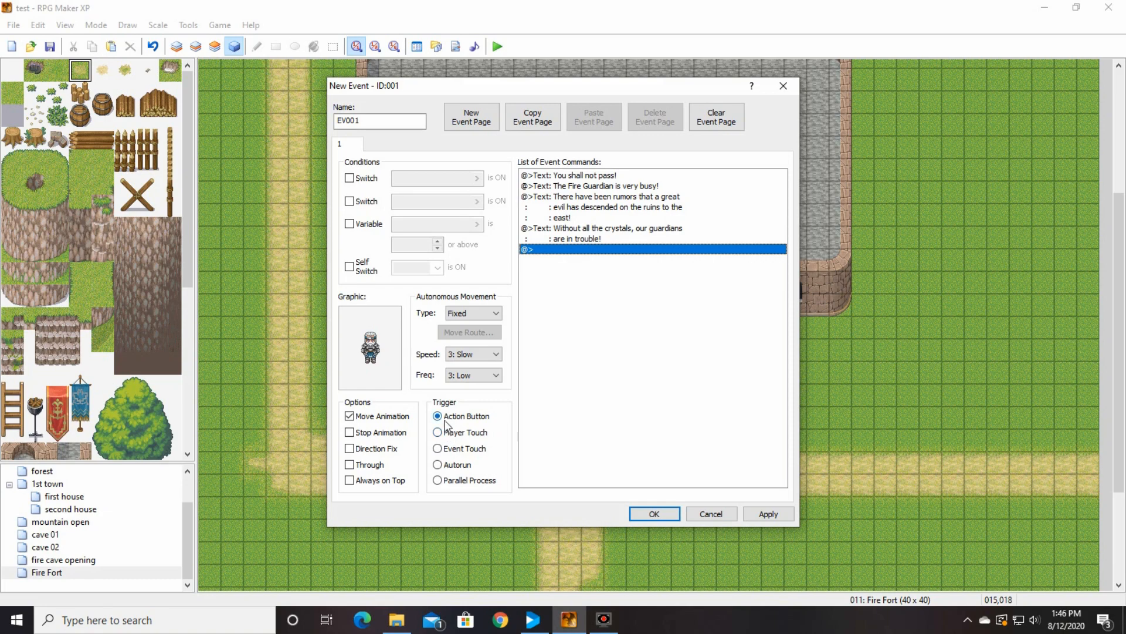
pyautogui.click(655, 519)
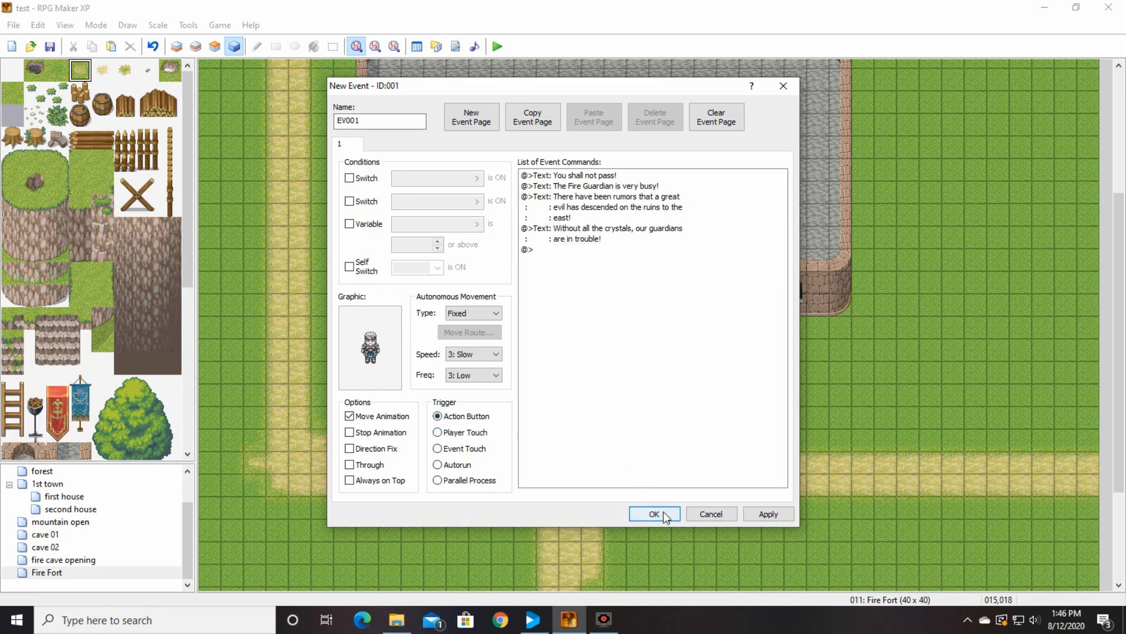
pyautogui.click(657, 514)
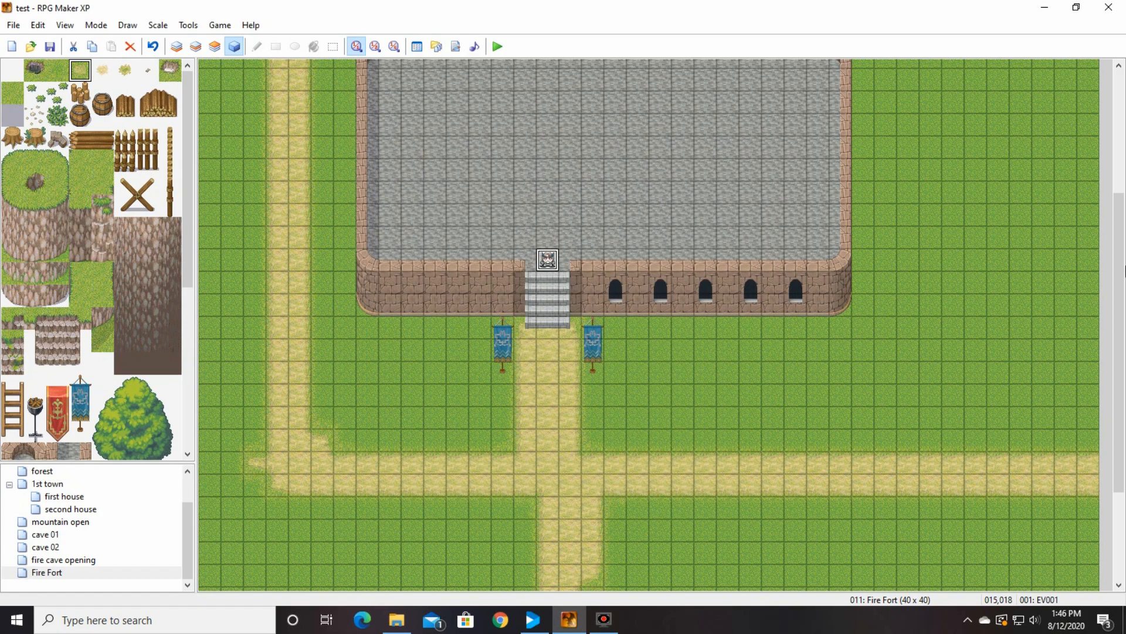
pyautogui.scroll(4, 500, 302)
pyautogui.click(460, 301)
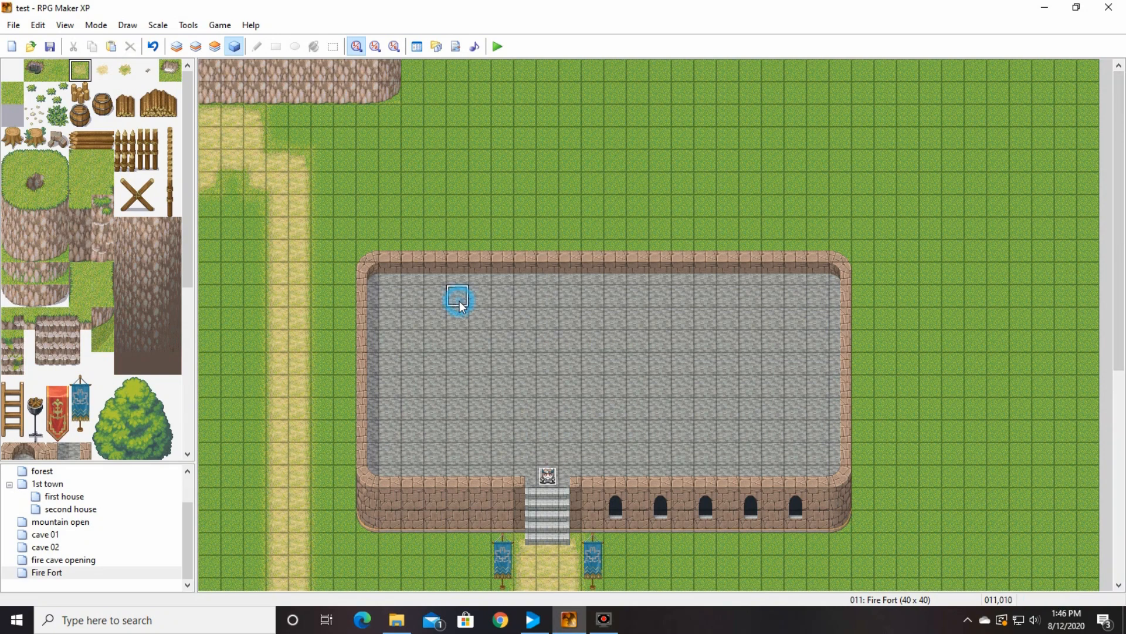
pyautogui.doubleClick(460, 301)
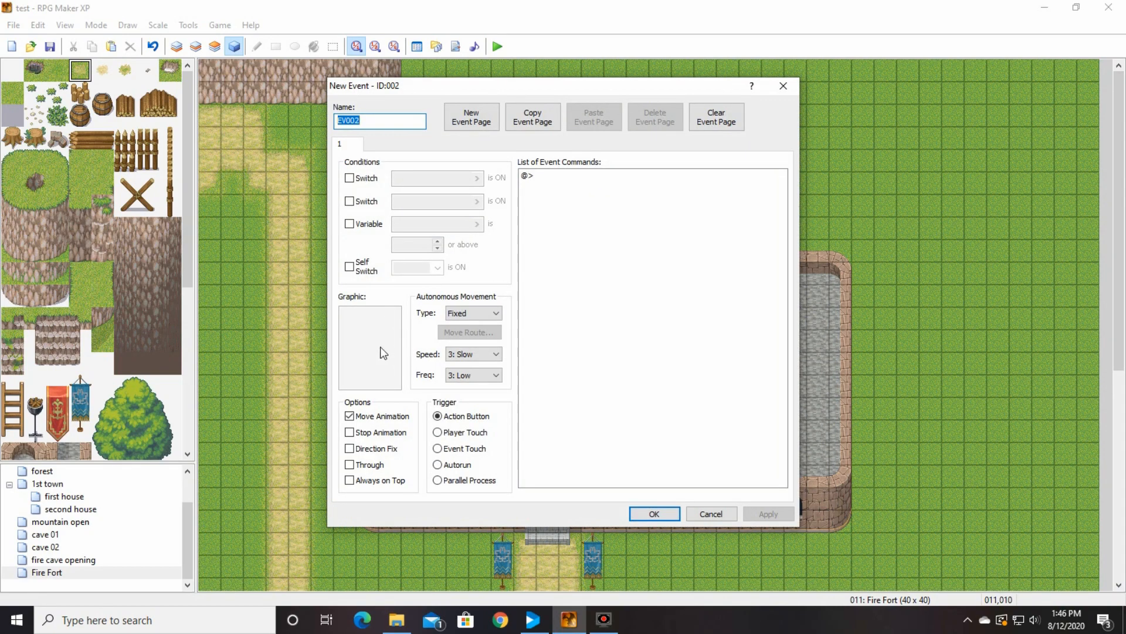
pyautogui.click(712, 516)
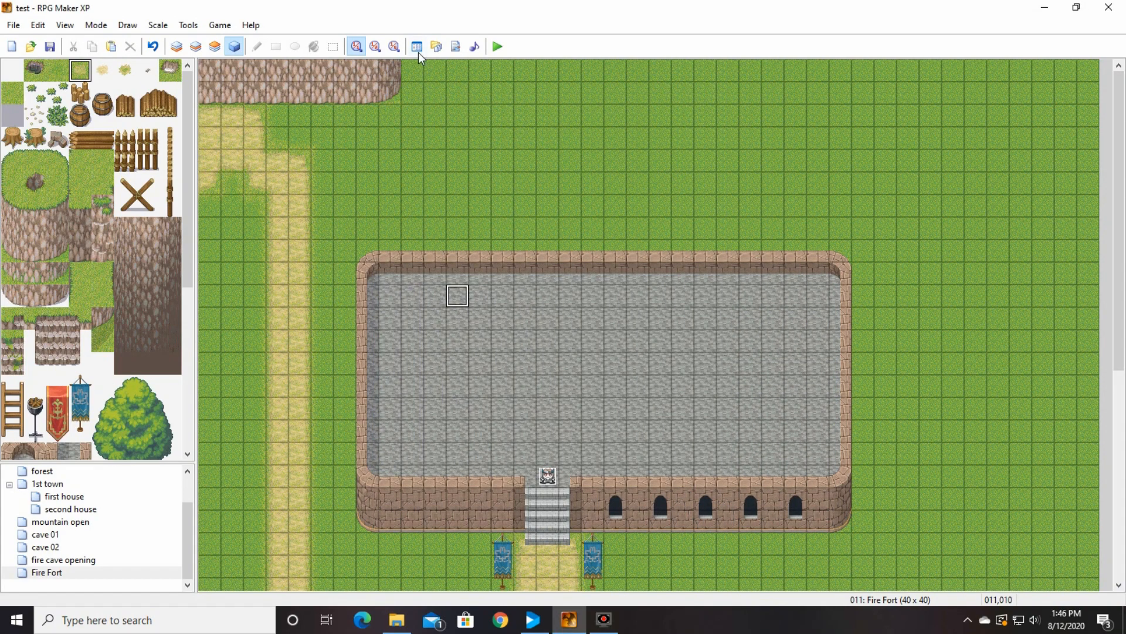
# Step: Rename actor 003 in the database as Fire Guardian
pyautogui.click(418, 50)
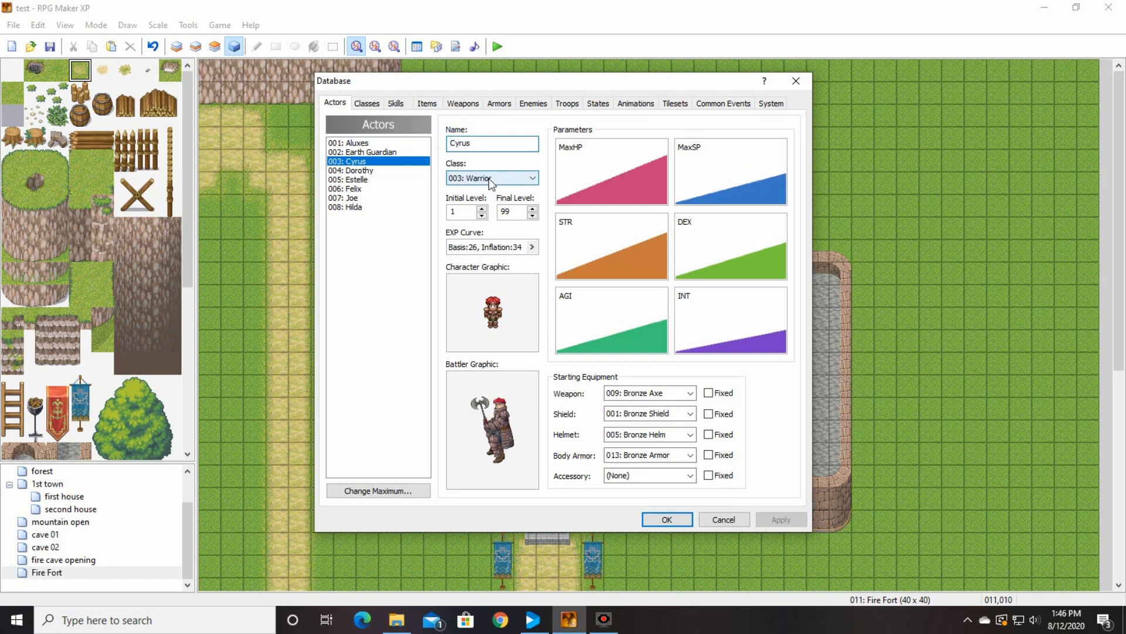
pyautogui.click(449, 143)
pyautogui.write('Fire Gu')
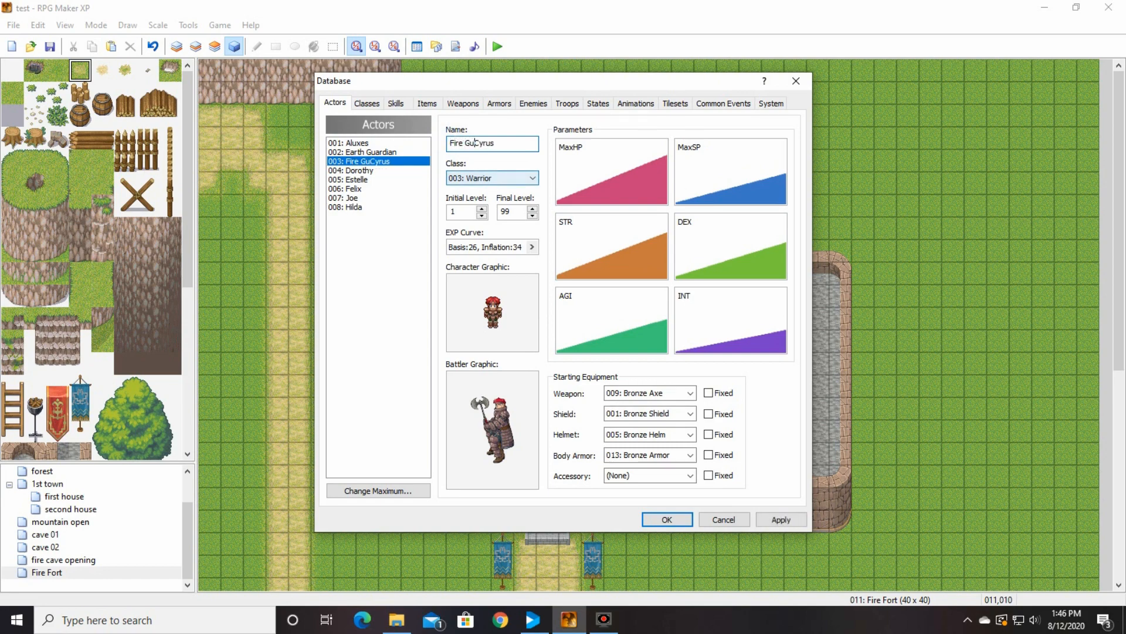
pyautogui.write('ardian')
pyautogui.click(669, 519)
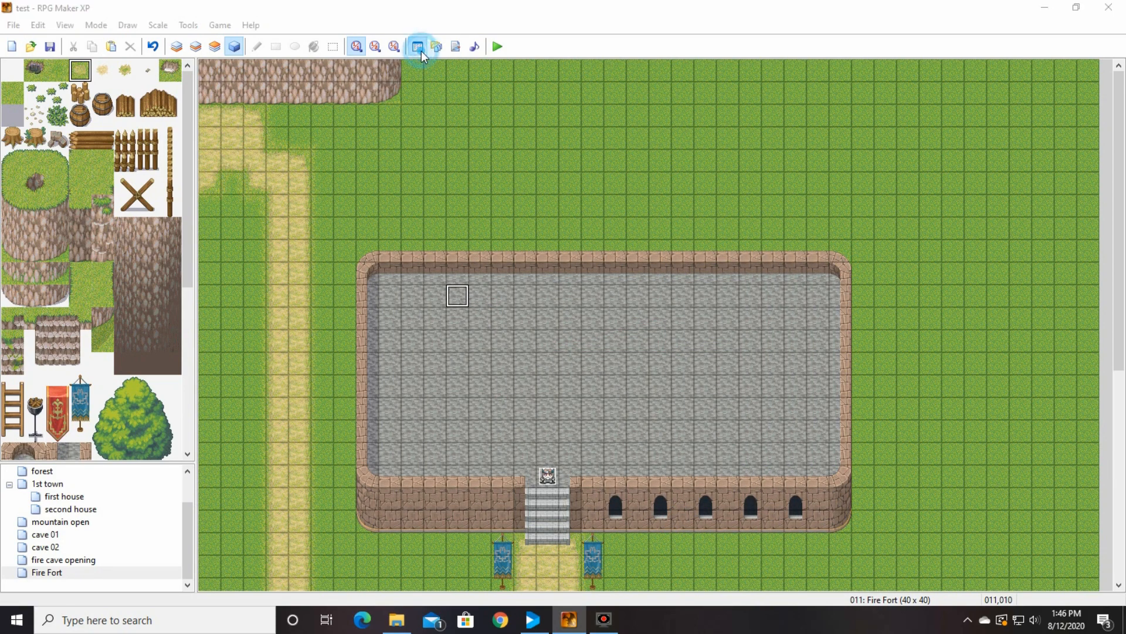
# Step: Check which character graphic the Fire Guardian actor uses in the database
pyautogui.click(421, 51)
pyautogui.doubleClick(474, 318)
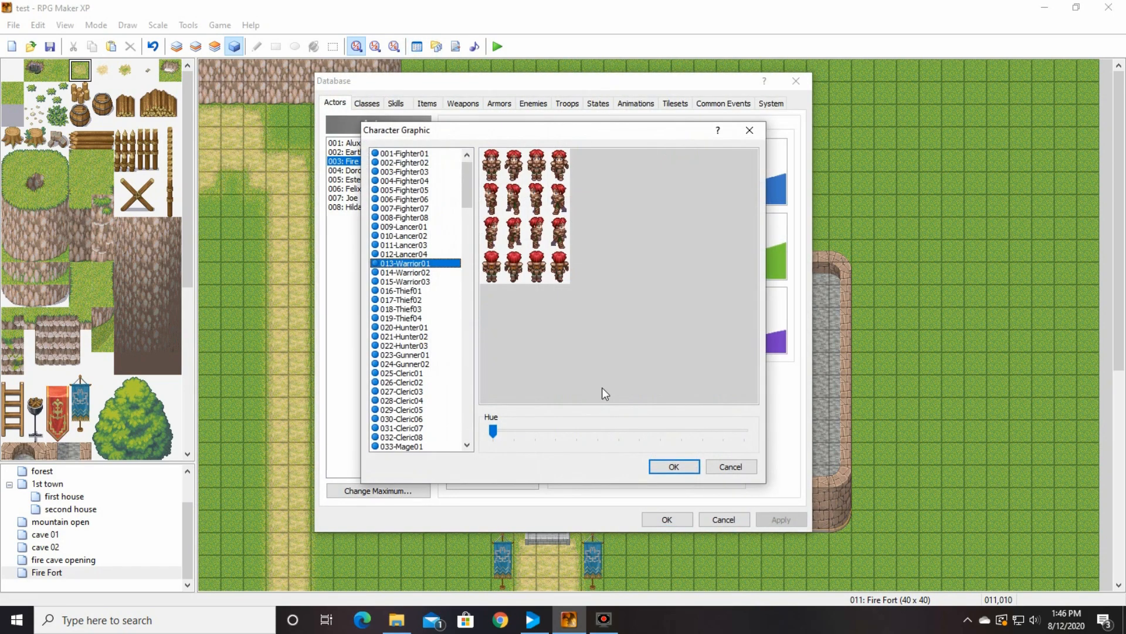
pyautogui.click(731, 467)
pyautogui.click(724, 520)
# Step: Create an event inside the fort near its northwest corner with the 013-Warrior01 graphic
pyautogui.doubleClick(457, 295)
pyautogui.doubleClick(377, 348)
pyautogui.moveTo(463, 181)
pyautogui.mouseDown()
pyautogui.moveTo(463, 235)
pyautogui.moveTo(474, 174)
pyautogui.mouseUp()
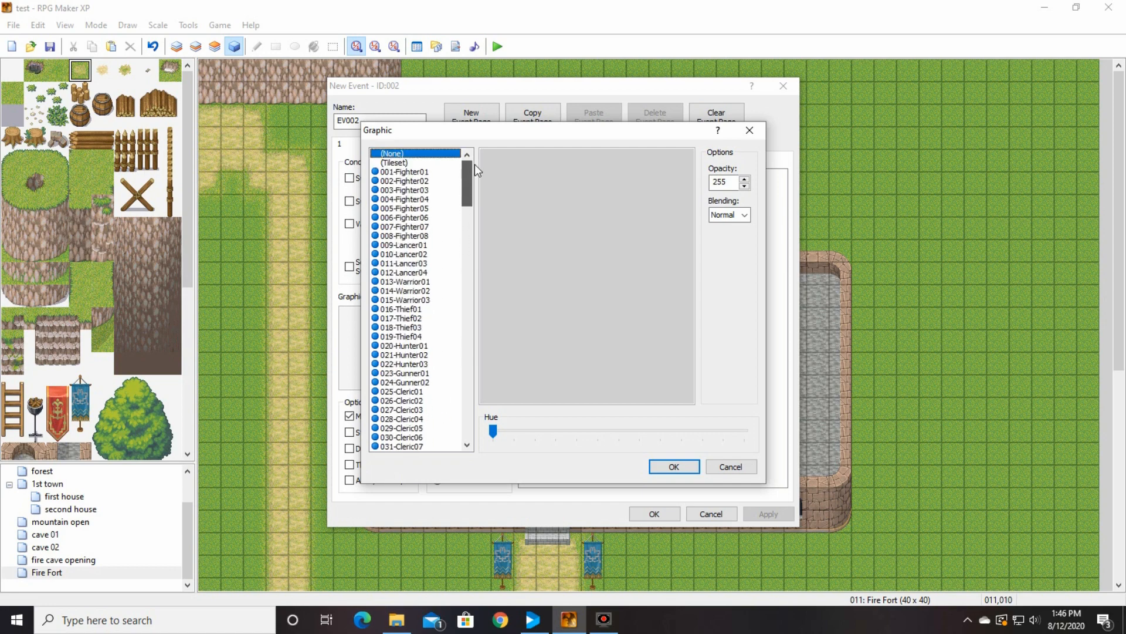
pyautogui.click(410, 282)
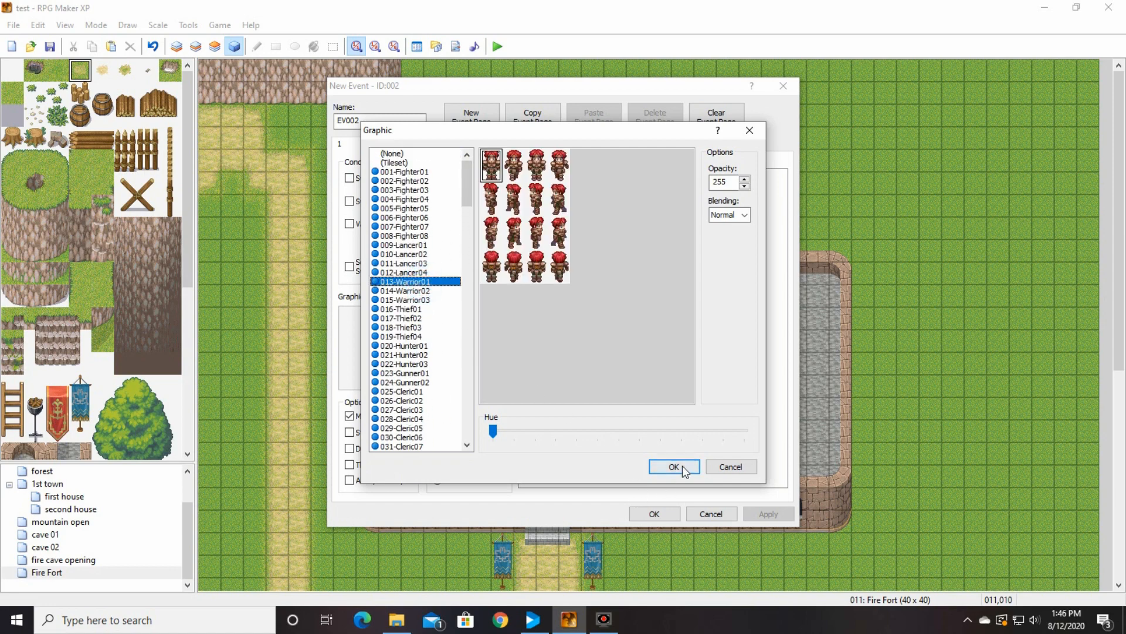
pyautogui.click(683, 467)
pyautogui.click(655, 514)
# Step: Set the autonomous movement type of the red-haired warrior event inside the fort to Random
pyautogui.doubleClick(459, 295)
pyautogui.click(493, 313)
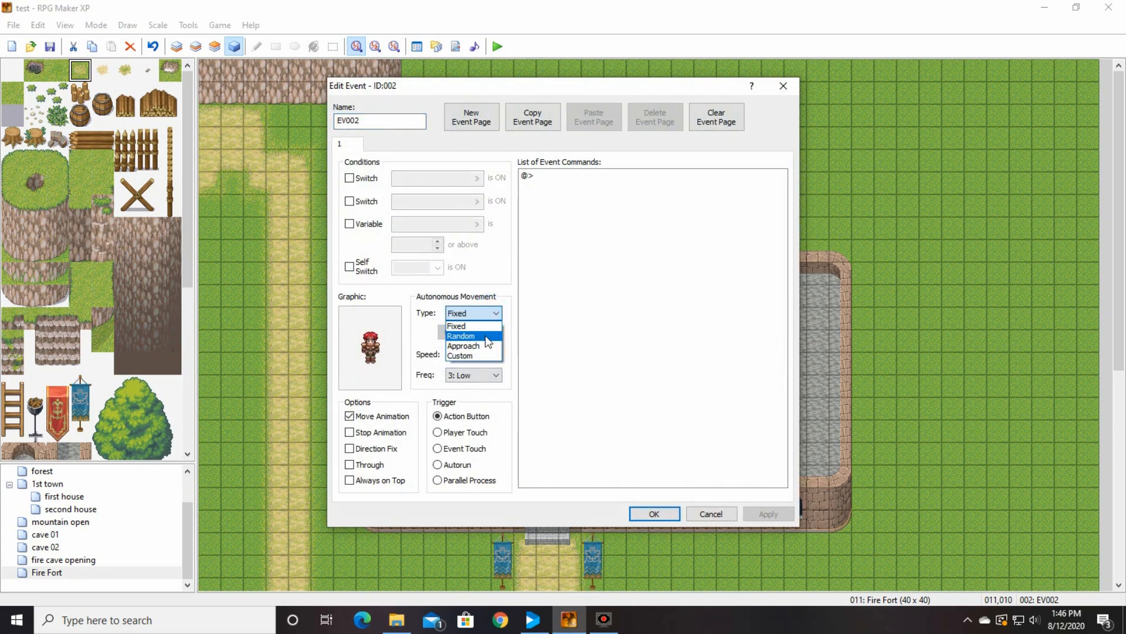
pyautogui.click(485, 336)
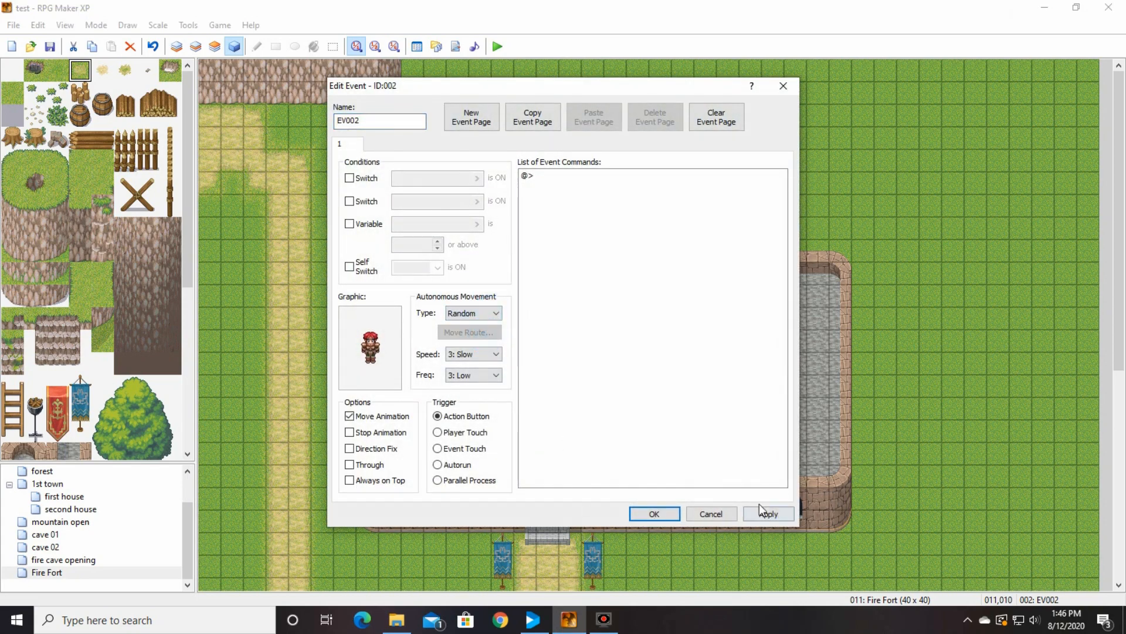
# Step: Accept the red-haired warrior event's settings and review the paths south of the fort
pyautogui.click(663, 515)
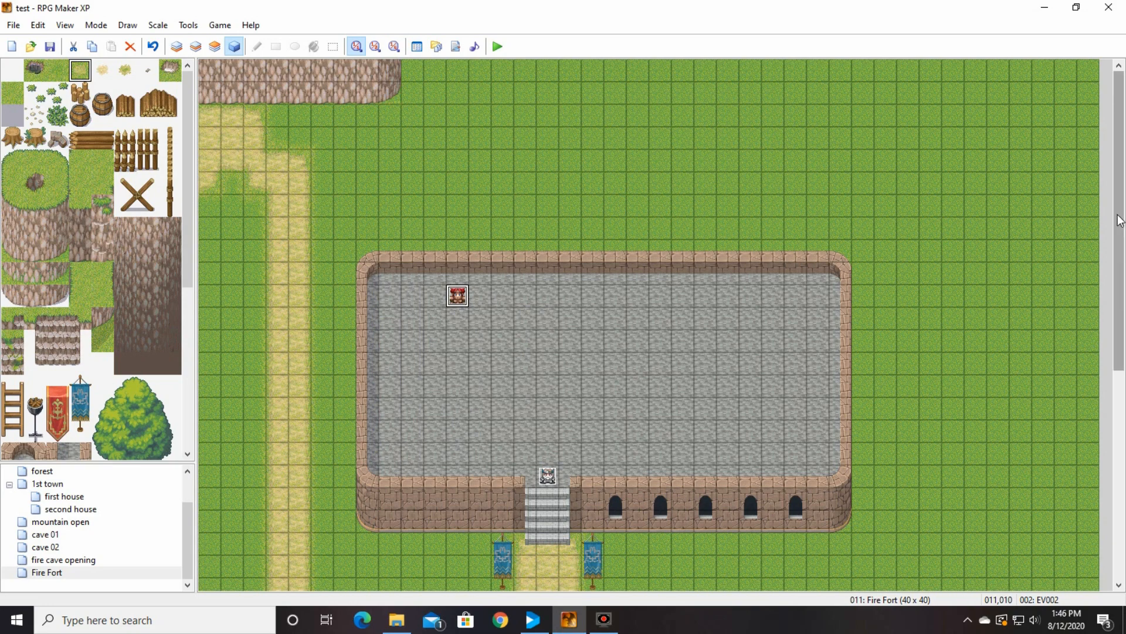
pyautogui.moveTo(1119, 220); pyautogui.dragTo(1121, 327)
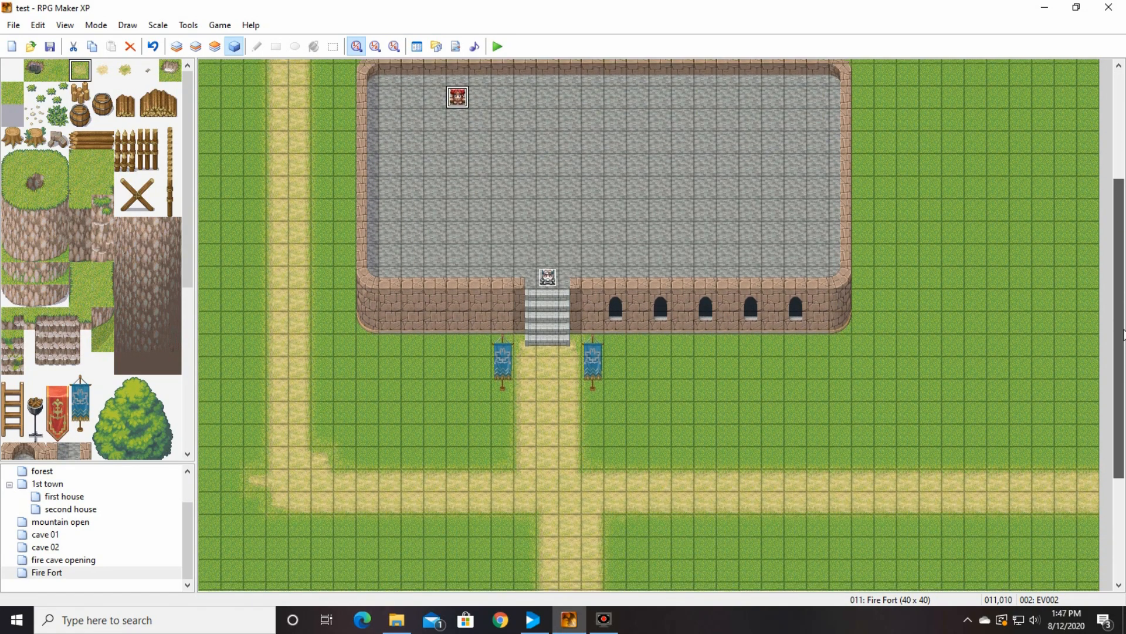
pyautogui.moveTo(1121, 387)
pyautogui.mouseDown()
pyautogui.moveTo(1109, 341)
pyautogui.moveTo(1110, 406)
pyautogui.mouseUp()
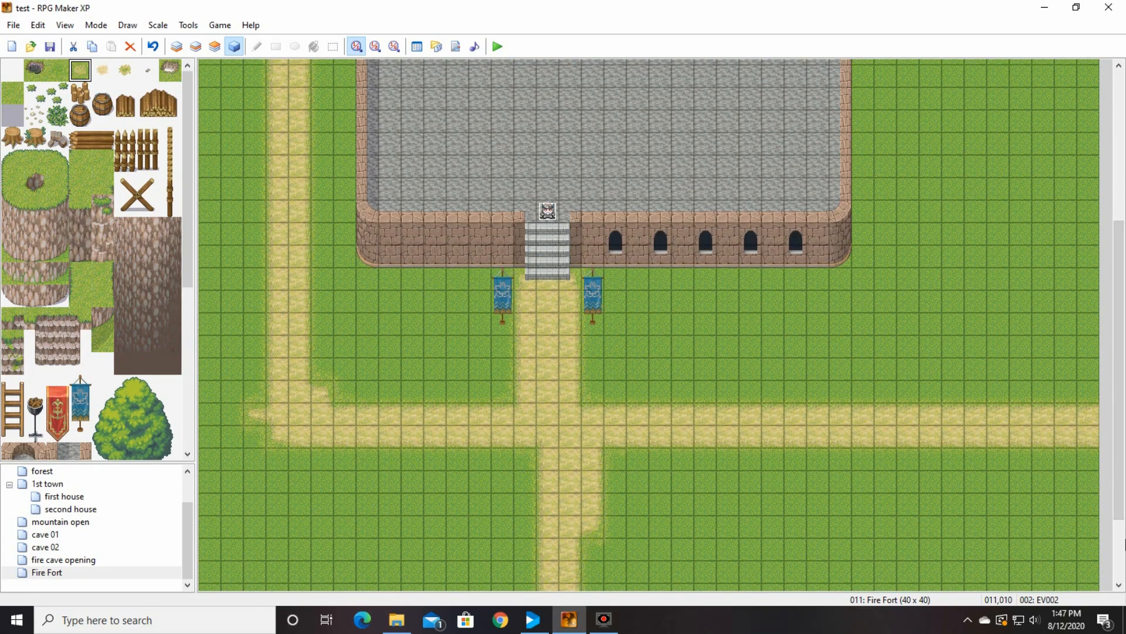
pyautogui.hotkey('ctrl', 'c')
pyautogui.click(1088, 414)
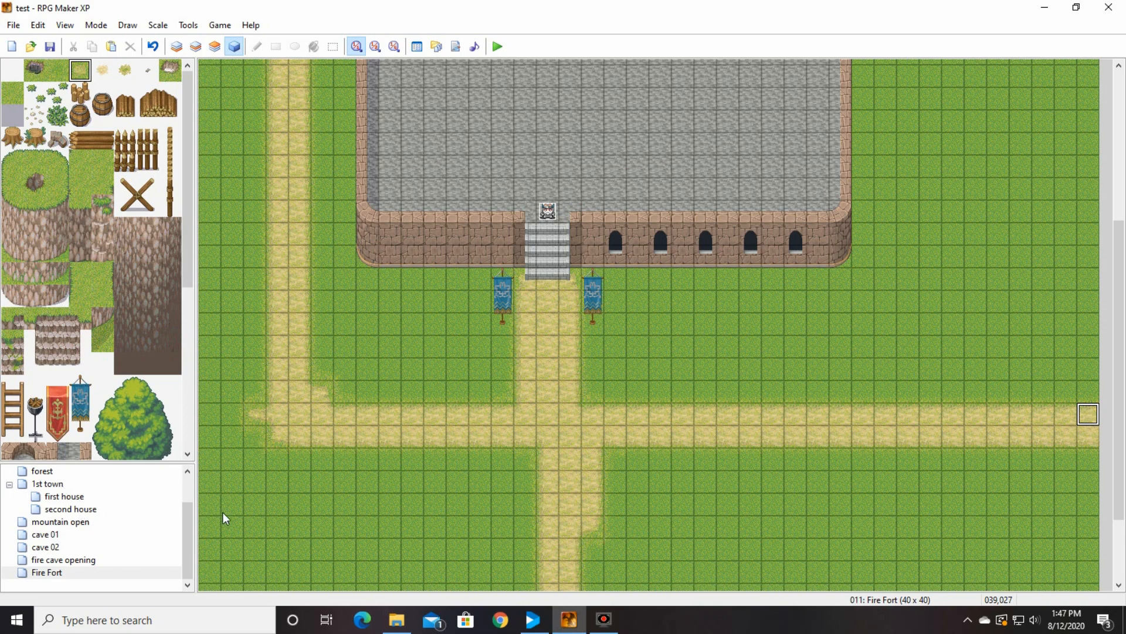
# Step: Start a new map under the test project, named ruins, with the 035: Ruins tileset
pyautogui.moveTo(188, 515); pyautogui.dragTo(182, 474)
pyautogui.click(120, 473)
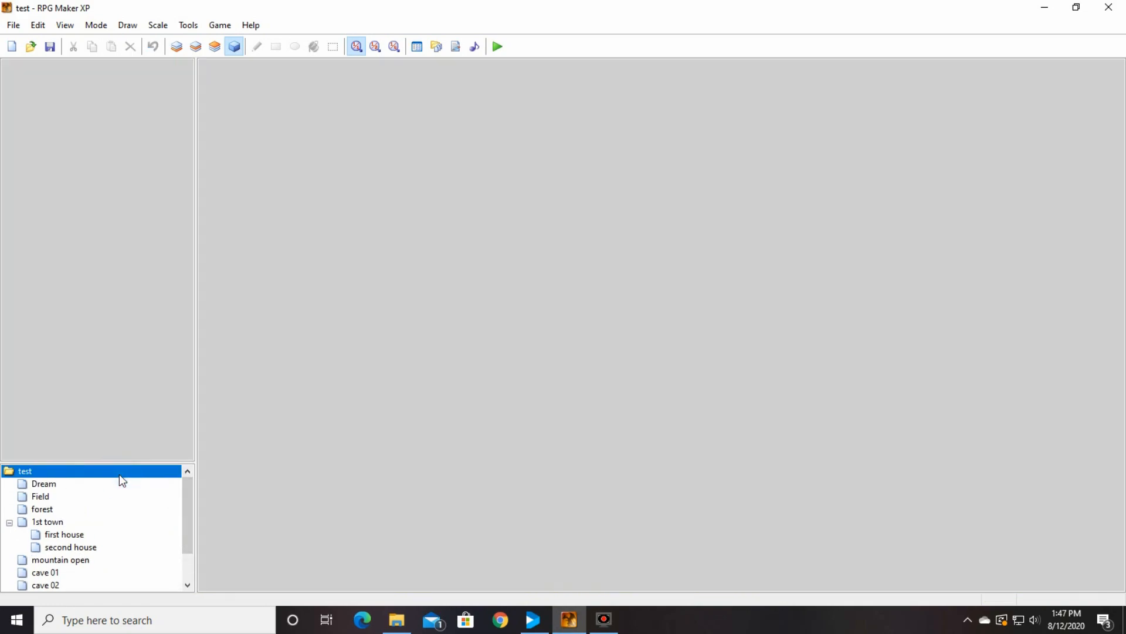
pyautogui.rightClick(118, 474)
pyautogui.click(158, 481)
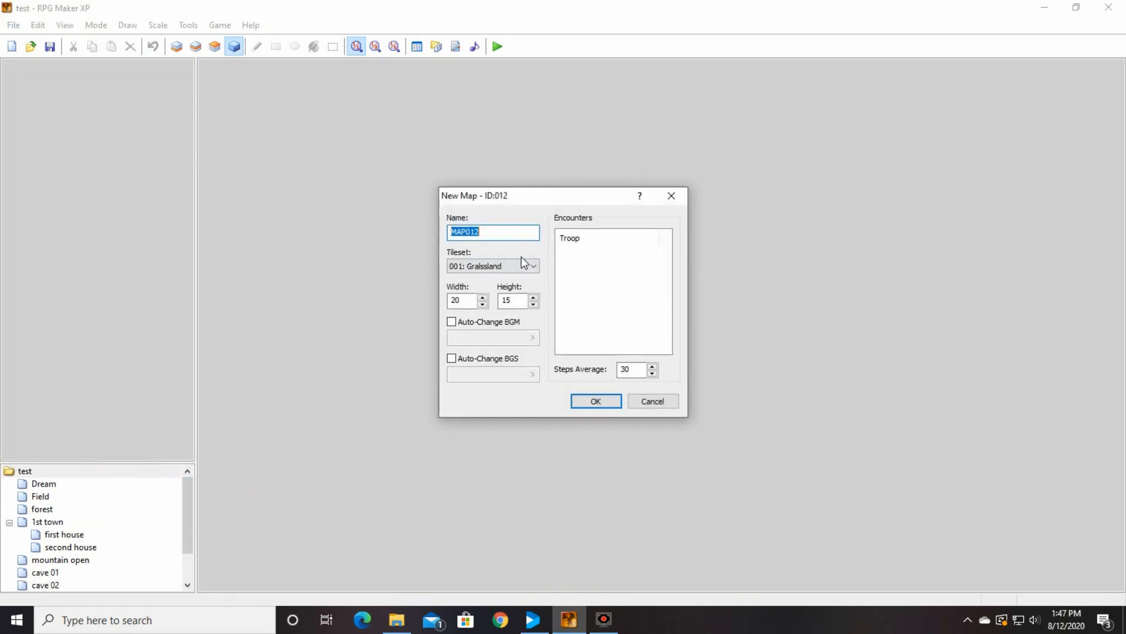
pyautogui.write('ruins')
pyautogui.click(515, 266)
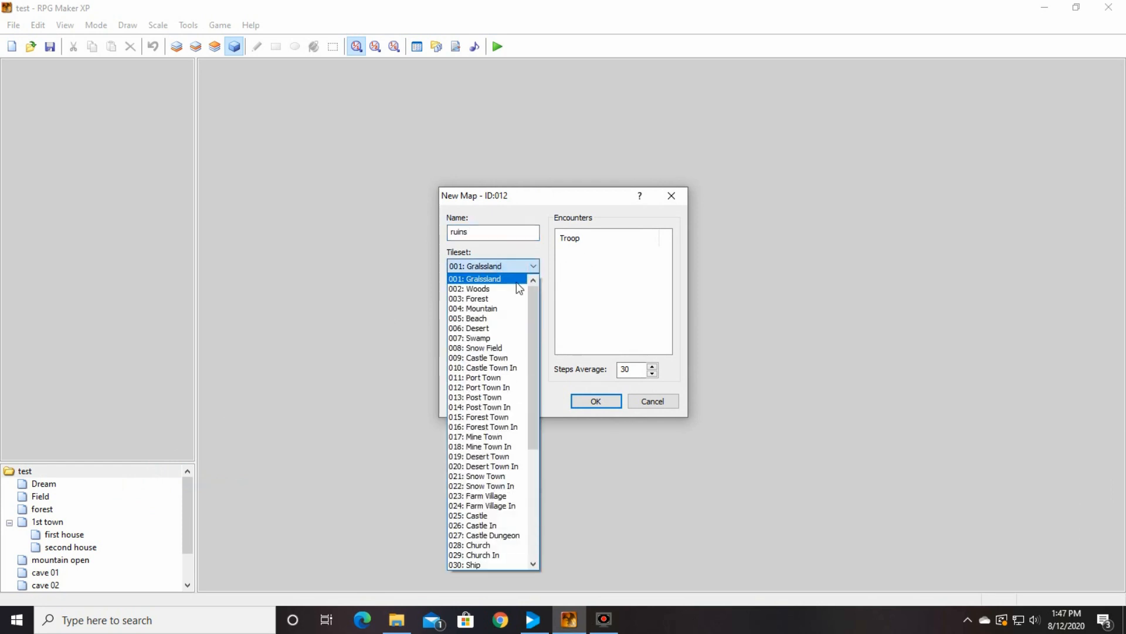
pyautogui.moveTo(542, 335); pyautogui.dragTo(536, 412)
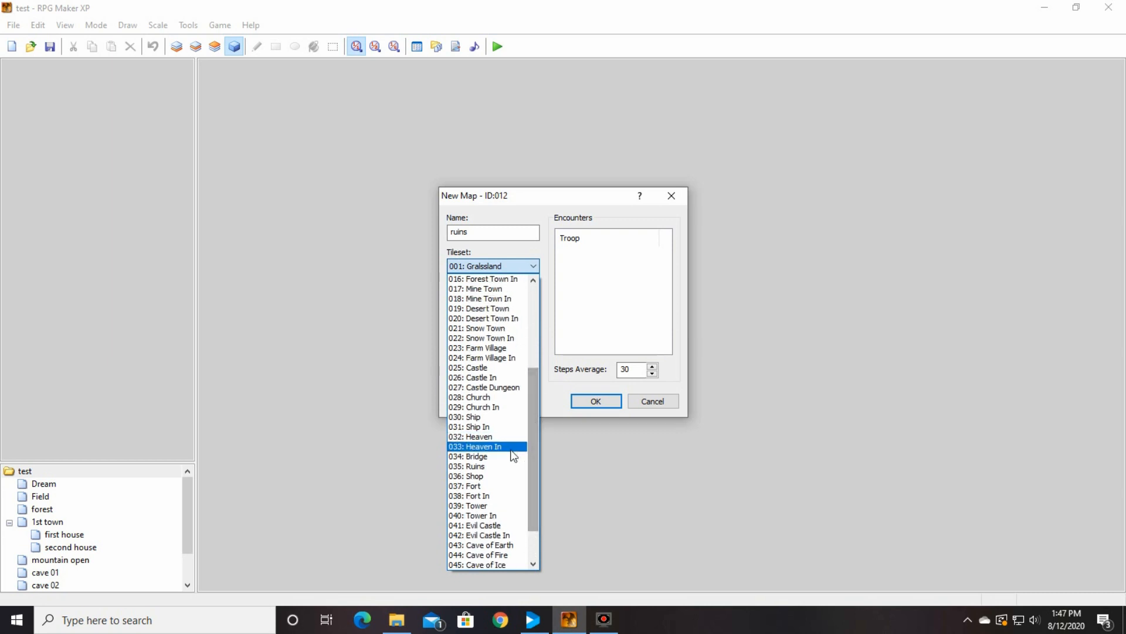
pyautogui.click(504, 466)
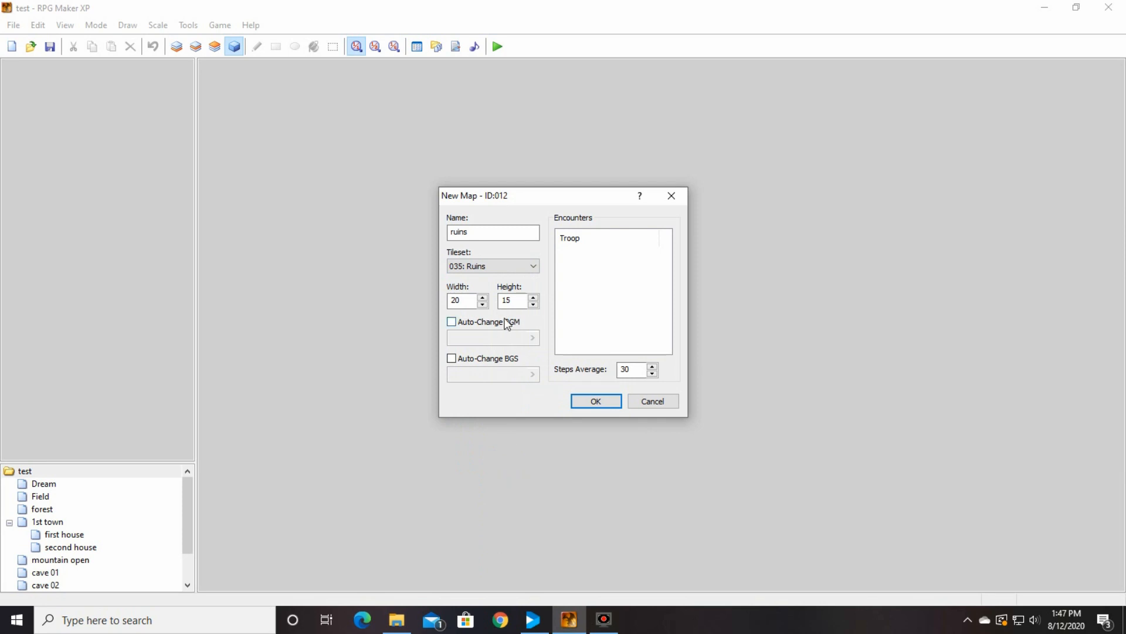
# Step: Set the ruins map's width and height to 50 and create the map
pyautogui.doubleClick(471, 300)
pyautogui.write('50')
pyautogui.press('Tab')
pyautogui.write('51')
pyautogui.click(595, 401)
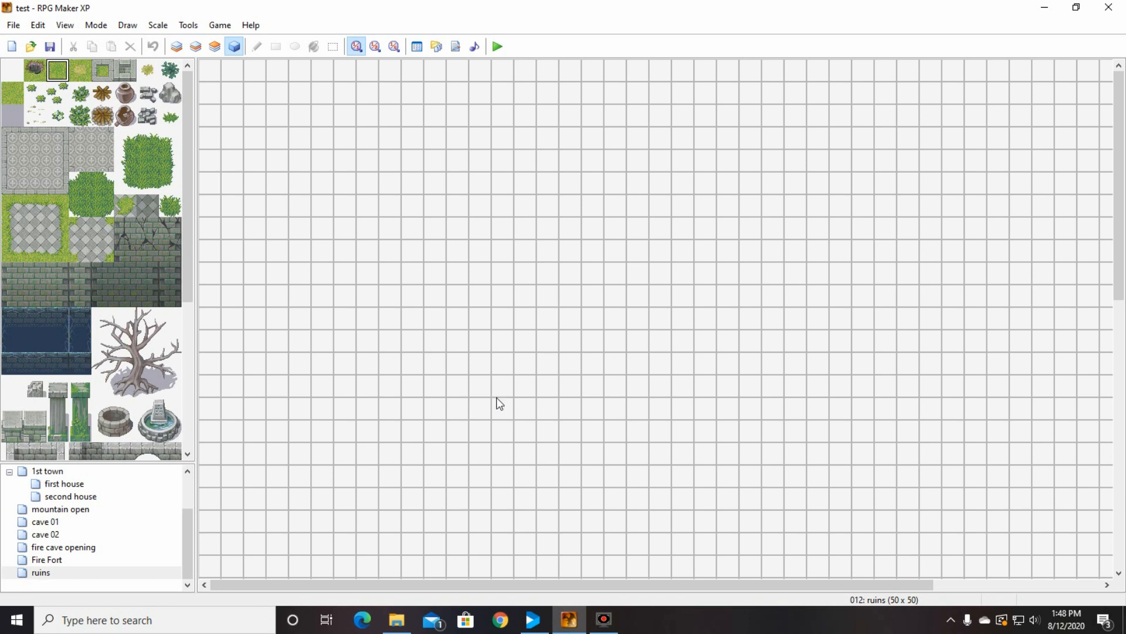
# Step: Fill the whole ruins map with grass on layer 1
pyautogui.click(176, 47)
pyautogui.click(313, 46)
pyautogui.click(323, 139)
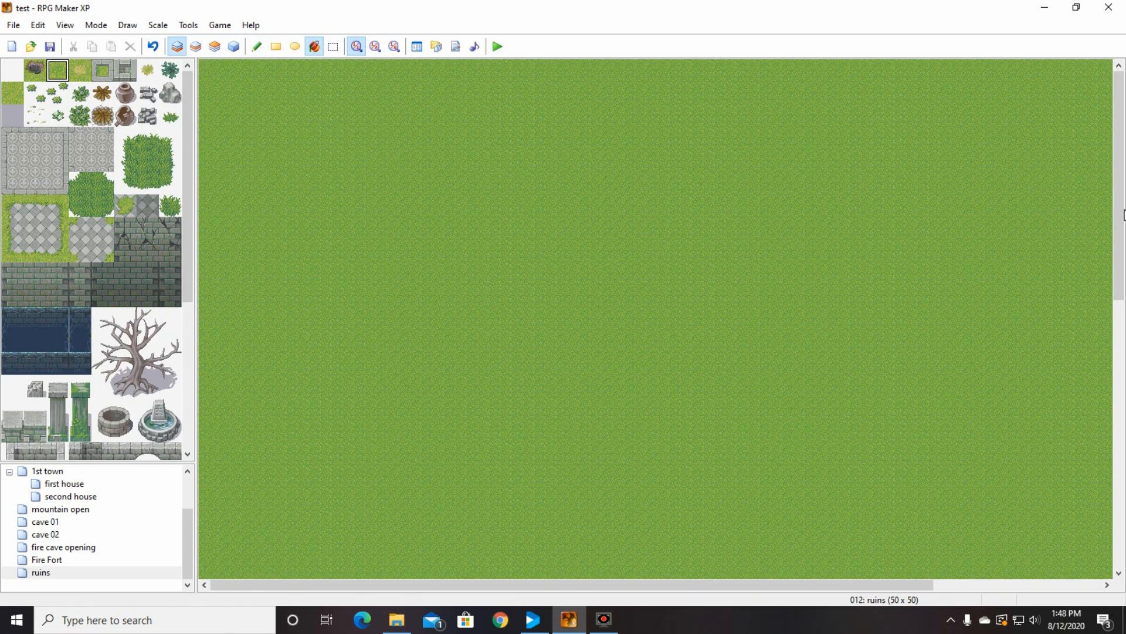
# Step: Place a long broken stone wall section on layer 2 near the map's southwest corner
pyautogui.click(196, 46)
pyautogui.moveTo(187, 134); pyautogui.dragTo(178, 291)
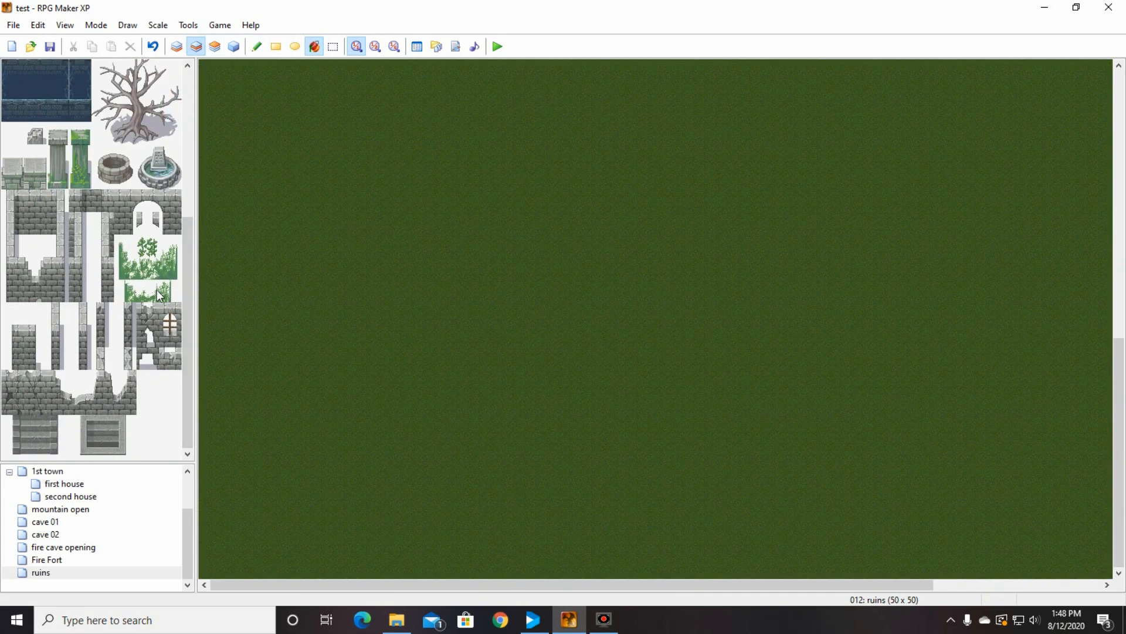
pyautogui.moveTo(12, 381); pyautogui.dragTo(125, 403)
pyautogui.click(257, 46)
pyautogui.click(277, 522)
# Step: Build a ruined building's front wall on the grass to the southeast from the windowed piece and jagged broken wall pieces
pyautogui.click(795, 343)
pyautogui.moveTo(146, 313)
pyautogui.mouseDown()
pyautogui.moveTo(172, 359)
pyautogui.moveTo(105, 404)
pyautogui.mouseUp()
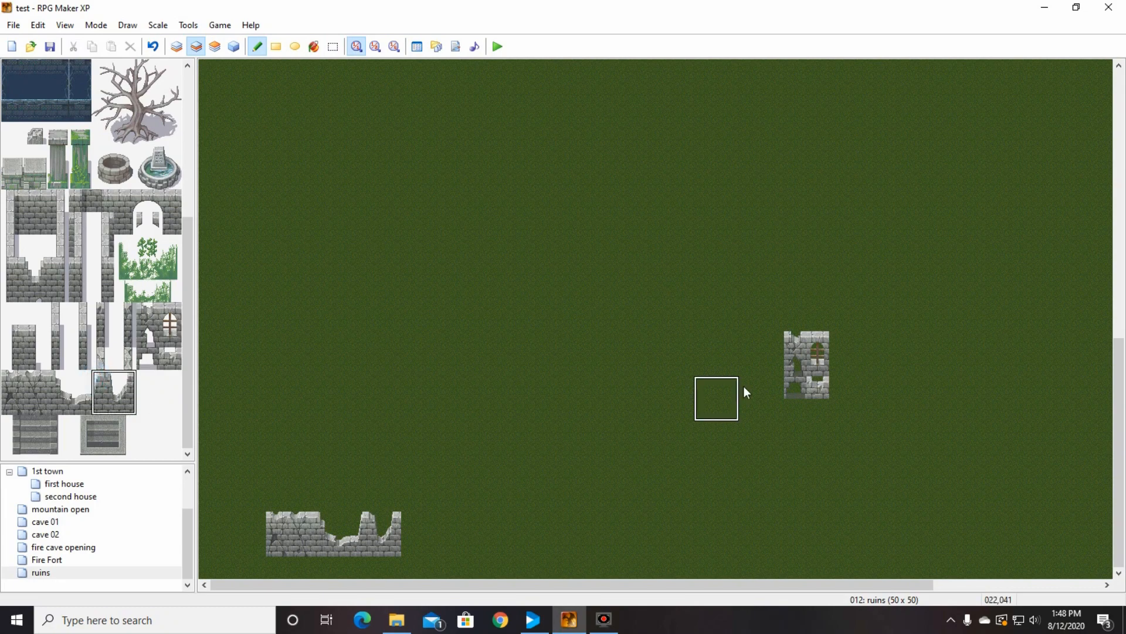
pyautogui.click(839, 366)
pyautogui.click(880, 358)
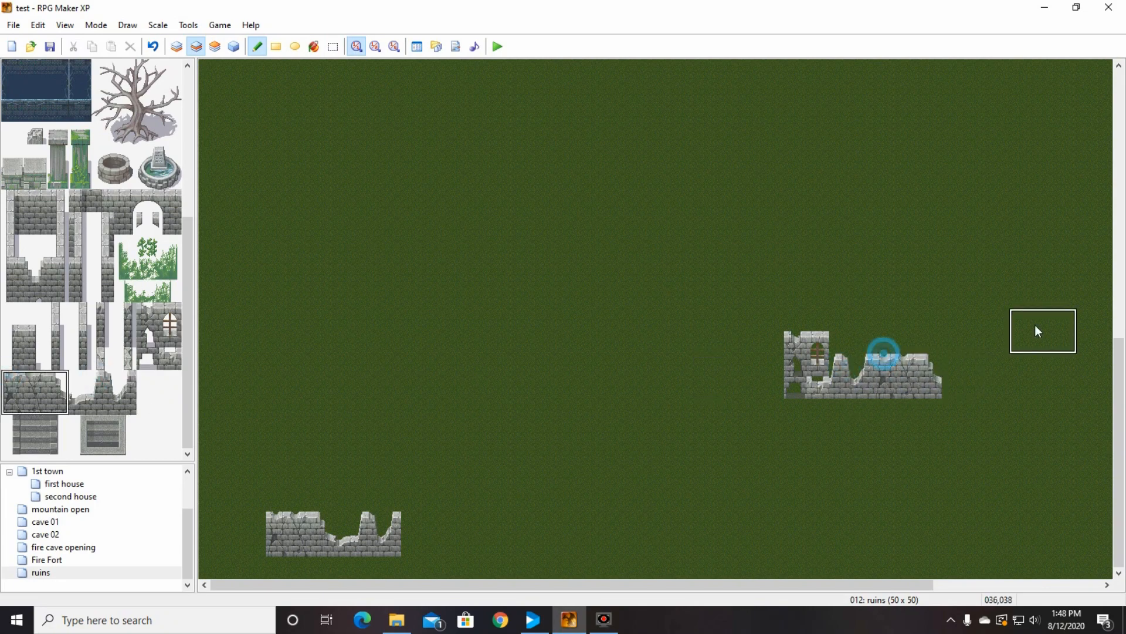
# Step: Place two narrow vertical wall remnants along the ruined building's east side and one on its west side
pyautogui.scroll(2, 141, 352)
pyautogui.click(128, 356)
pyautogui.moveTo(131, 357); pyautogui.dragTo(126, 405)
pyautogui.click(955, 343)
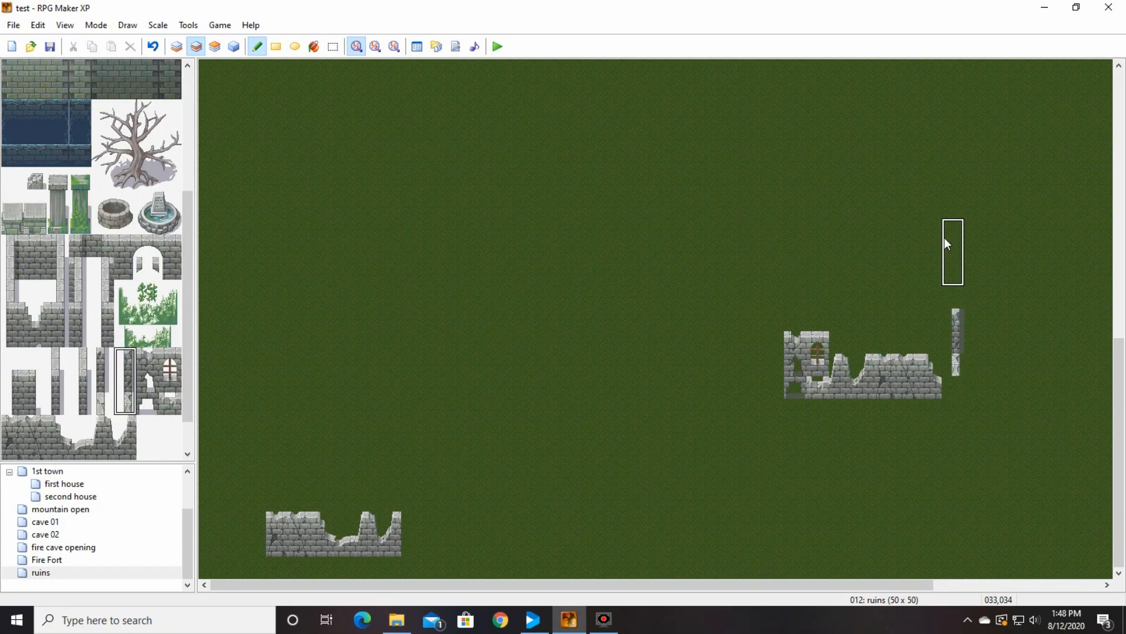
pyautogui.click(955, 229)
pyautogui.moveTo(102, 358); pyautogui.dragTo(102, 405)
pyautogui.click(796, 274)
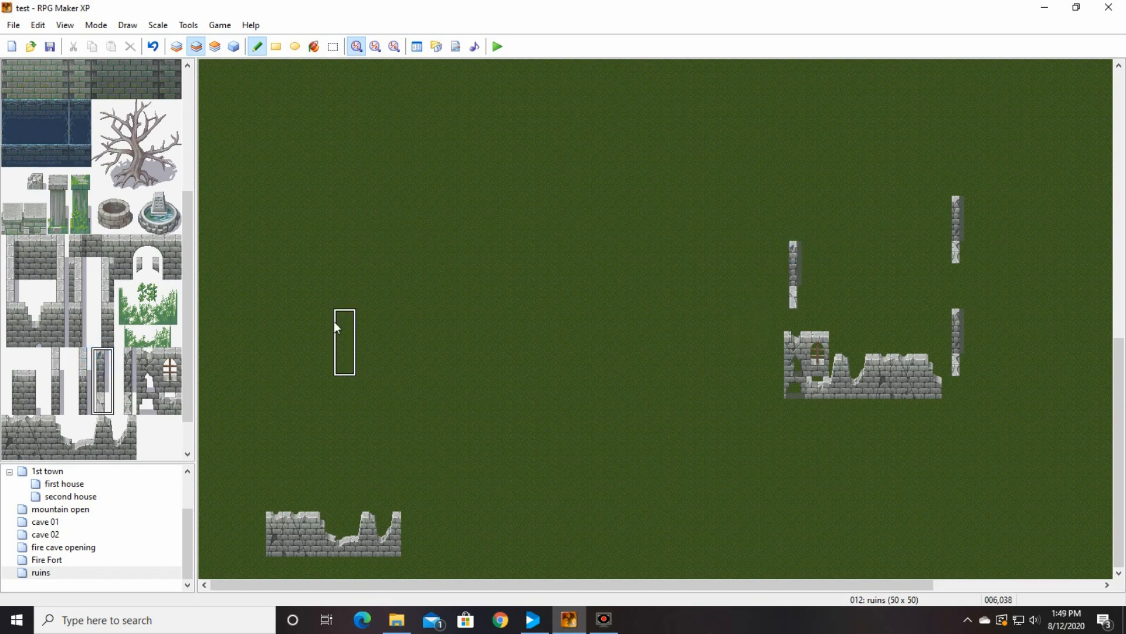
pyautogui.moveTo(111, 249)
pyautogui.mouseDown()
pyautogui.moveTo(140, 273)
pyautogui.moveTo(111, 245)
pyautogui.moveTo(170, 267)
pyautogui.moveTo(126, 268)
pyautogui.mouseUp()
pyautogui.click(552, 209)
pyautogui.hotkey('ctrl', 'z')
# Step: Build a stone archway on the grass northwest of the ruined building
pyautogui.click(141, 248)
pyautogui.click(499, 183)
pyautogui.click(570, 184)
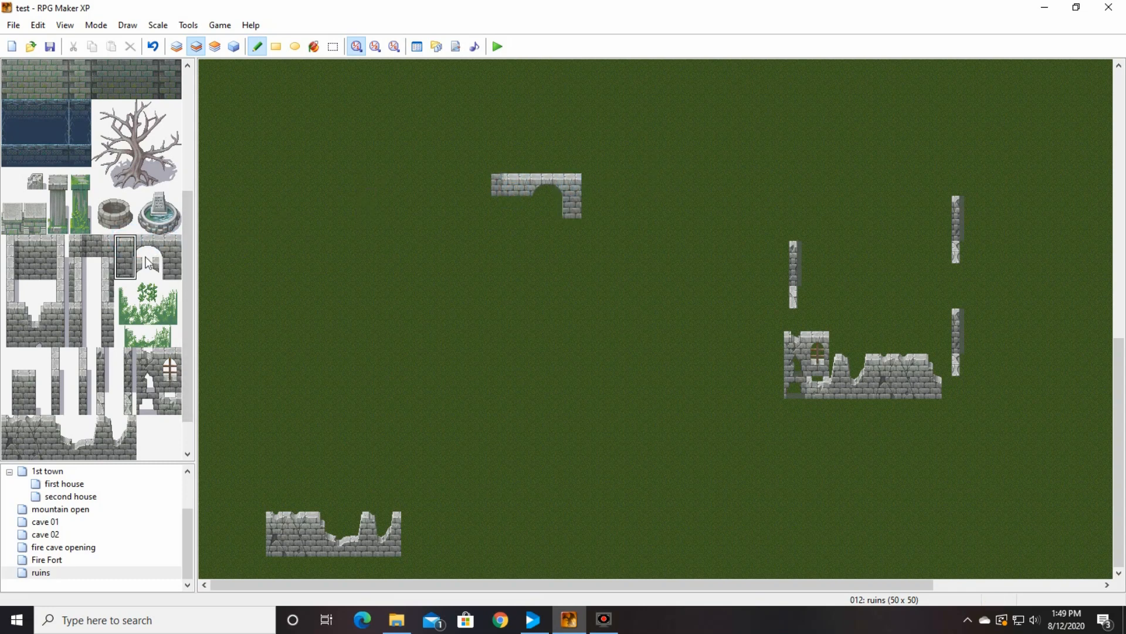
pyautogui.click(525, 181)
# Step: Extend the archway with a crumbling wall section on its west side and a broken wall end on its east side
pyautogui.moveTo(13, 426); pyautogui.dragTo(58, 448)
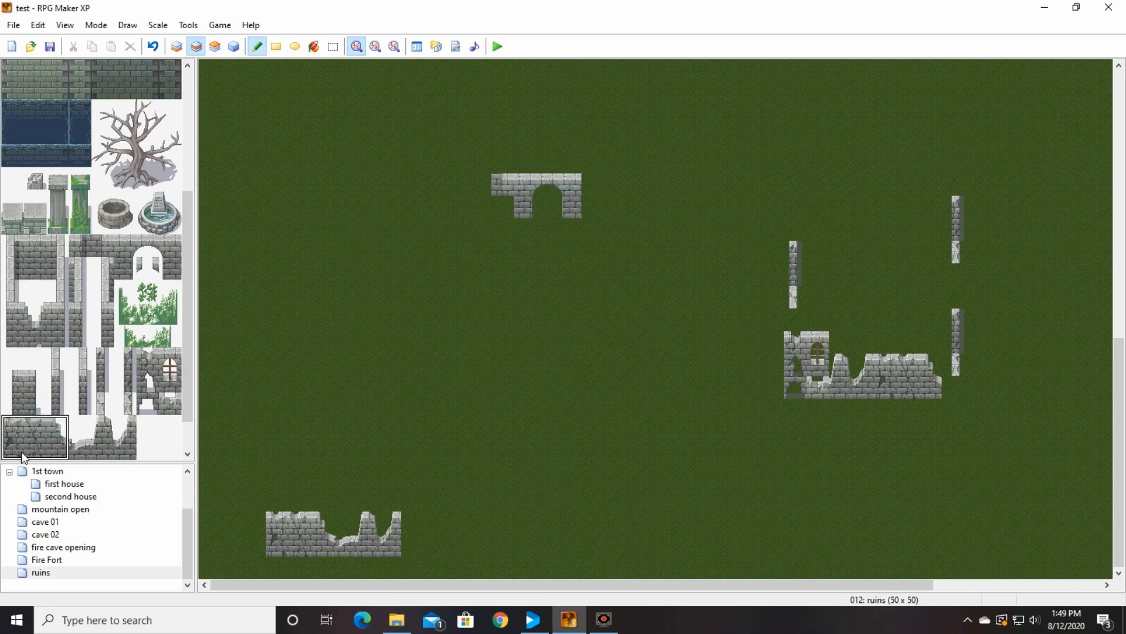
pyautogui.click(456, 185)
pyautogui.moveTo(125, 426); pyautogui.dragTo(125, 447)
pyautogui.click(593, 183)
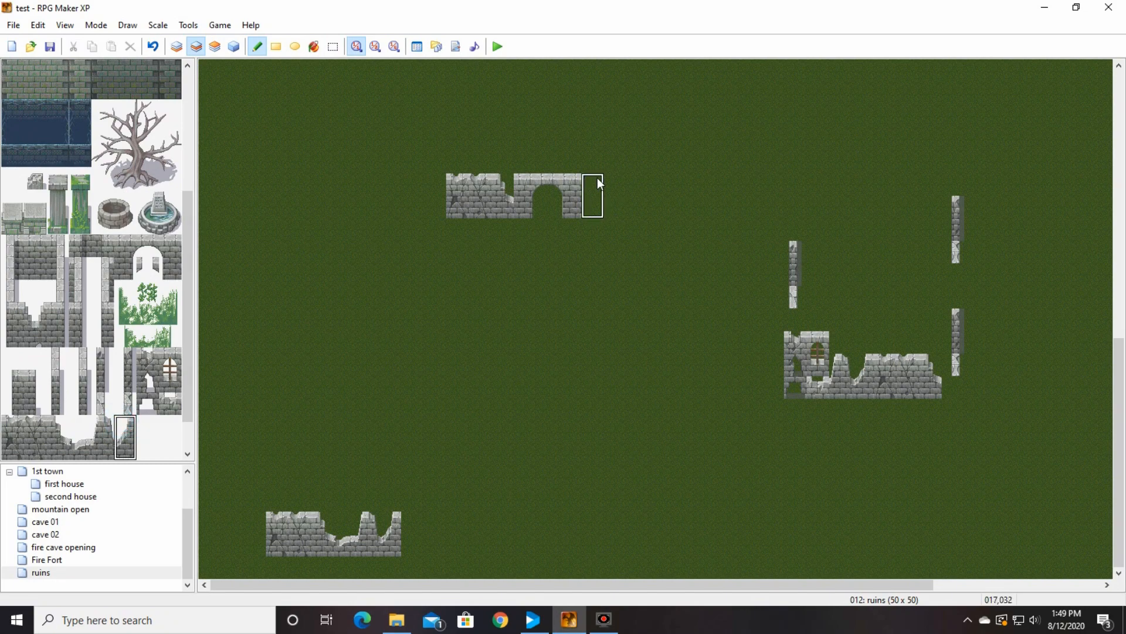
# Step: Place a notched stone wall section northwest of the archway and undo the extra wall piece added beside it
pyautogui.moveTo(1118, 405); pyautogui.dragTo(1117, 257)
pyautogui.moveTo(13, 313); pyautogui.dragTo(57, 336)
pyautogui.click(327, 362)
pyautogui.click(383, 360)
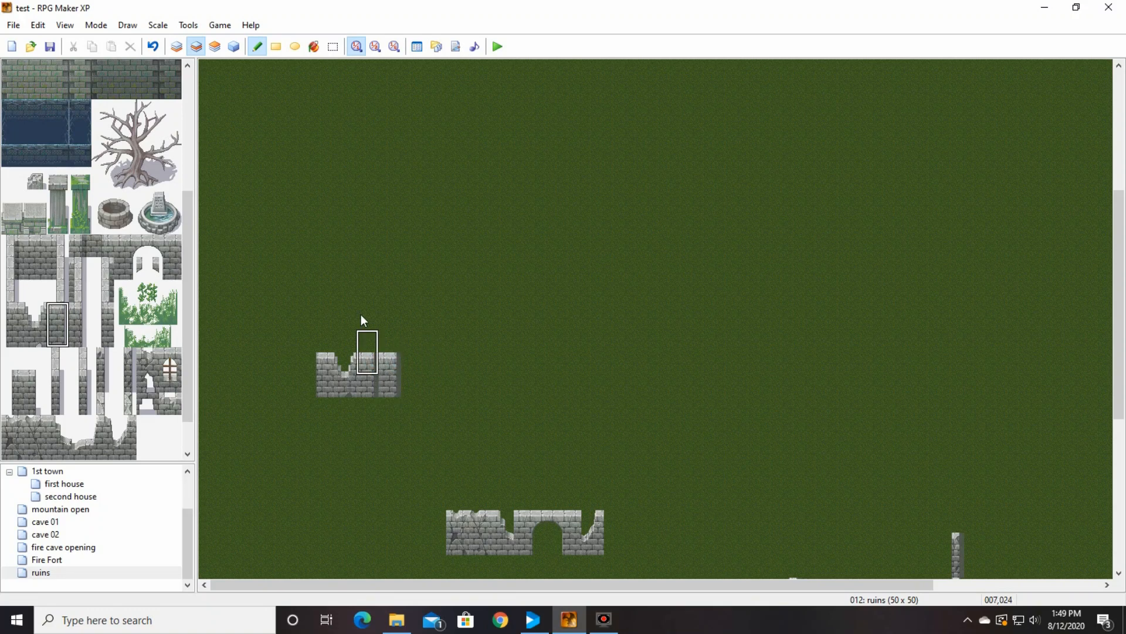
pyautogui.hotkey('ctrl', 'z')
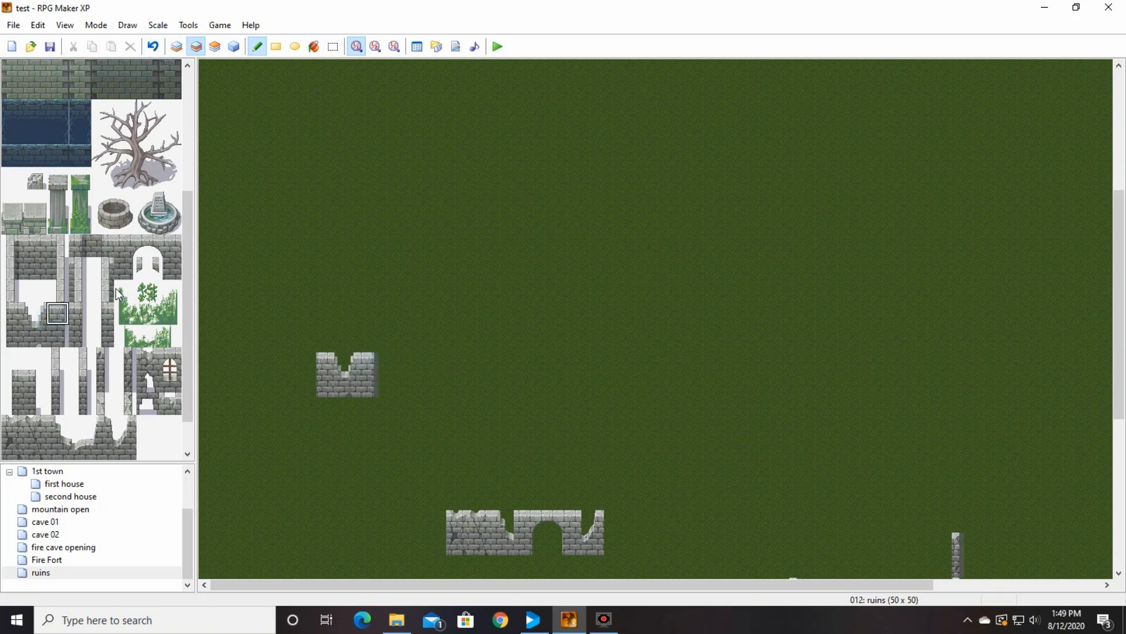
# Step: Place a moss-covered pillar and a plain stone pillar in a row north of the archway
pyautogui.scroll(1, 86, 239)
pyautogui.moveTo(80, 222); pyautogui.dragTo(80, 267)
pyautogui.click(649, 344)
pyautogui.moveTo(57, 222); pyautogui.dragTo(57, 267)
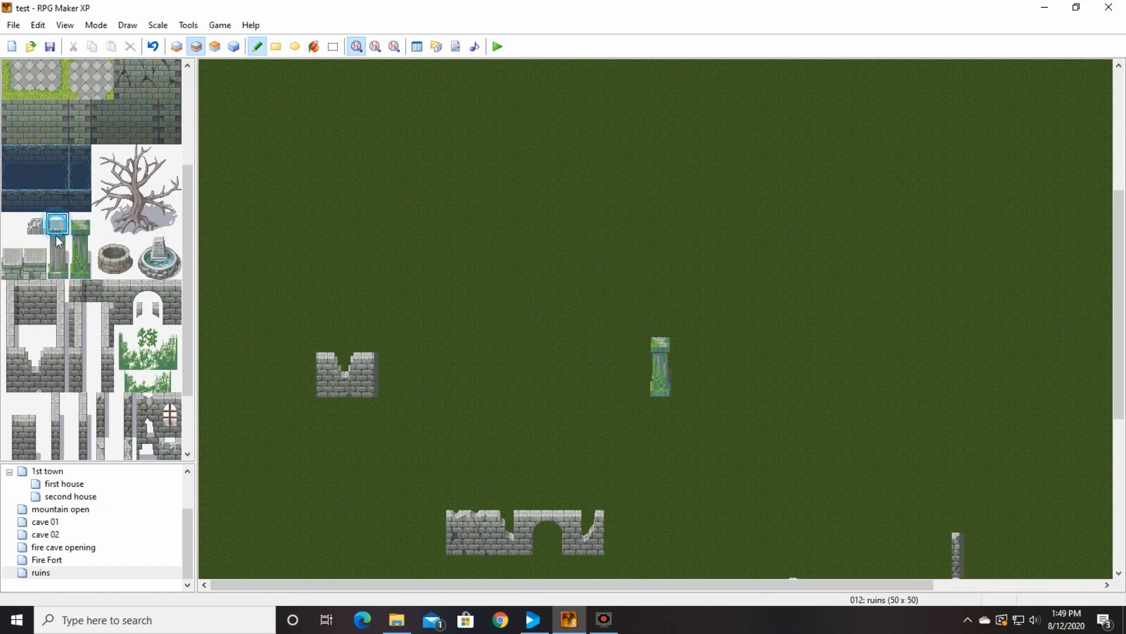
pyautogui.click(458, 346)
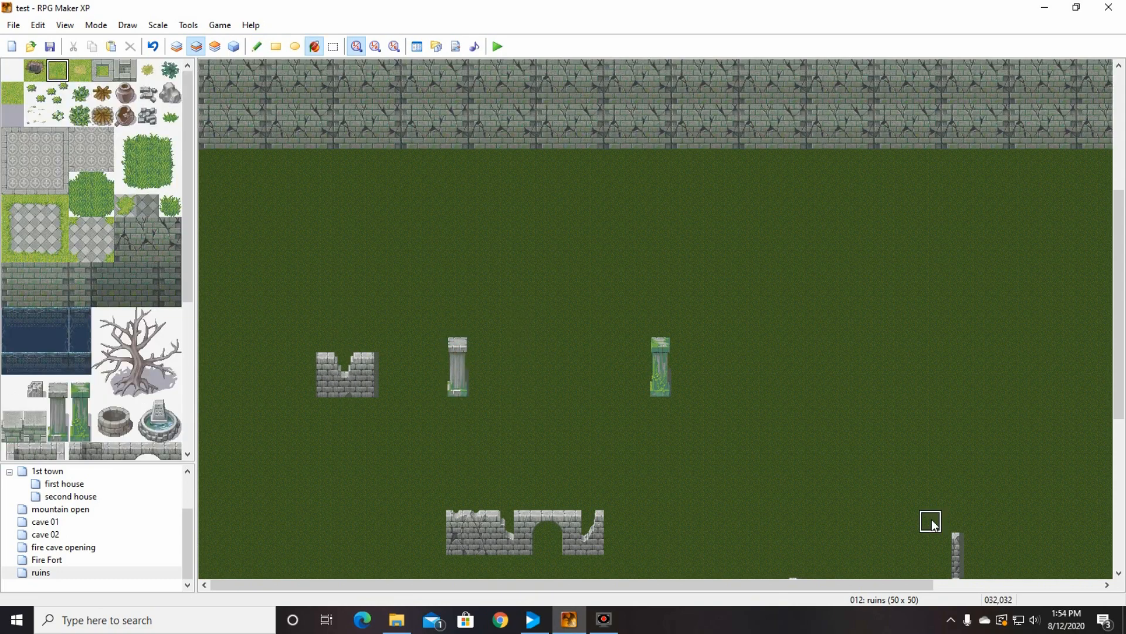
# Step: Paint the grass-edged southern border of a checkered stone floor on layer 1 between the two pillars, undoing the stray fill
pyautogui.click(12, 251)
pyautogui.click(175, 45)
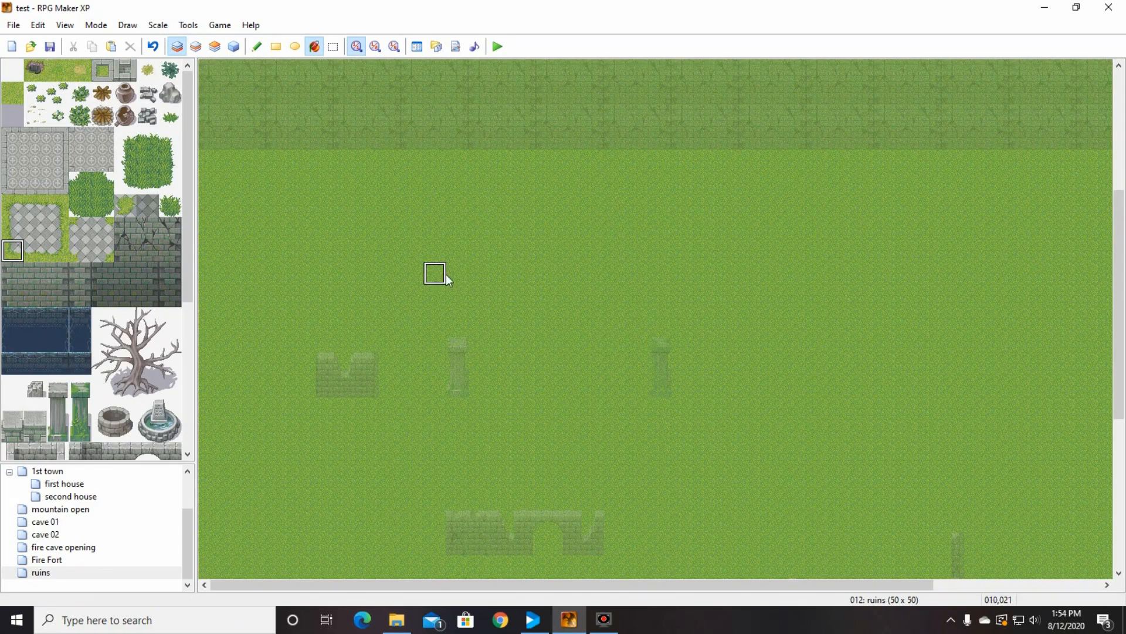
pyautogui.click(456, 342)
pyautogui.click(153, 46)
pyautogui.click(257, 46)
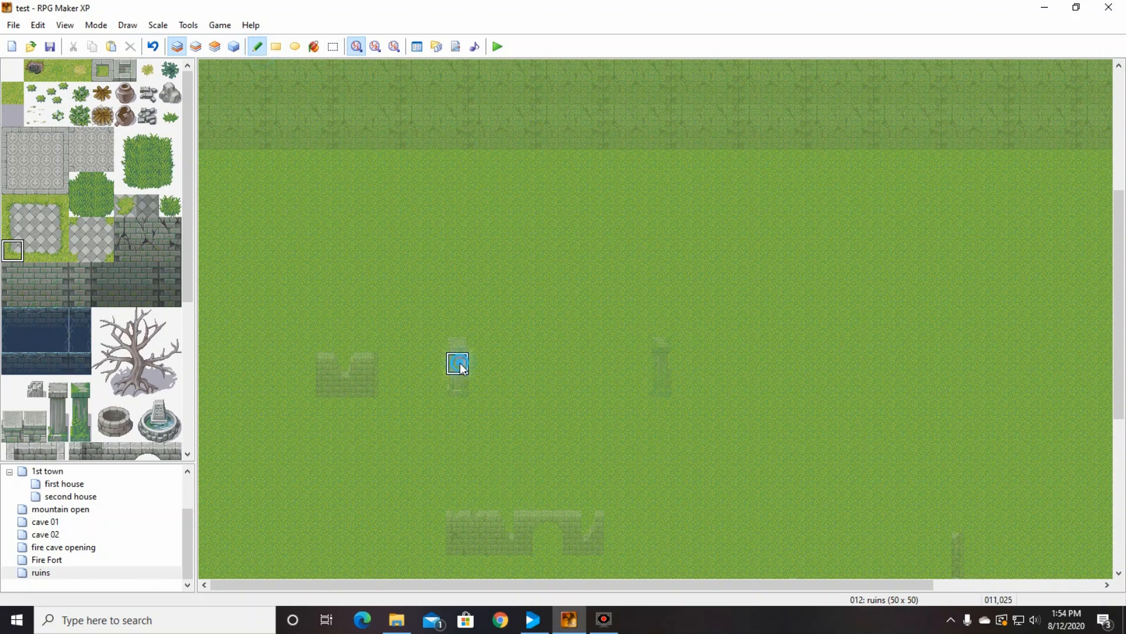
pyautogui.click(34, 251)
pyautogui.moveTo(468, 336)
pyautogui.mouseDown()
pyautogui.moveTo(658, 365)
pyautogui.moveTo(646, 229)
pyautogui.moveTo(660, 184)
pyautogui.moveTo(447, 189)
pyautogui.mouseUp()
pyautogui.click(65, 253)
pyautogui.click(659, 361)
# Step: Paint the east, north and west borders of the checkered stone floor to close its rectangle
pyautogui.click(64, 232)
pyautogui.click(58, 206)
pyautogui.click(660, 183)
pyautogui.click(34, 206)
pyautogui.click(14, 206)
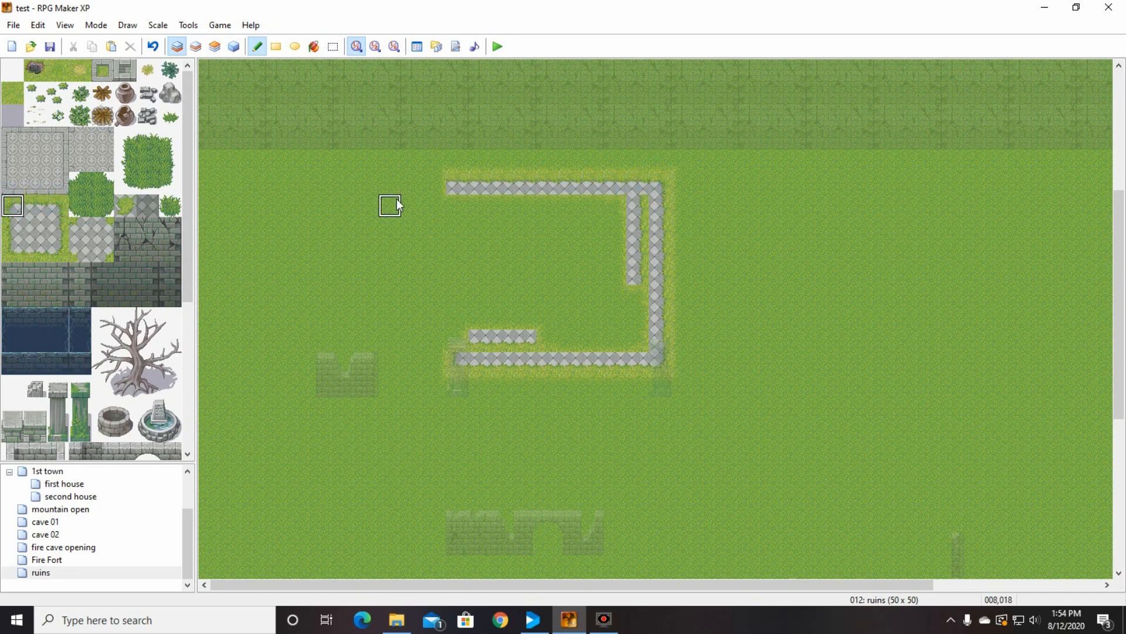
pyautogui.click(451, 185)
pyautogui.click(13, 228)
pyautogui.moveTo(463, 201)
pyautogui.mouseDown()
pyautogui.moveTo(470, 339)
pyautogui.moveTo(484, 314)
pyautogui.mouseUp()
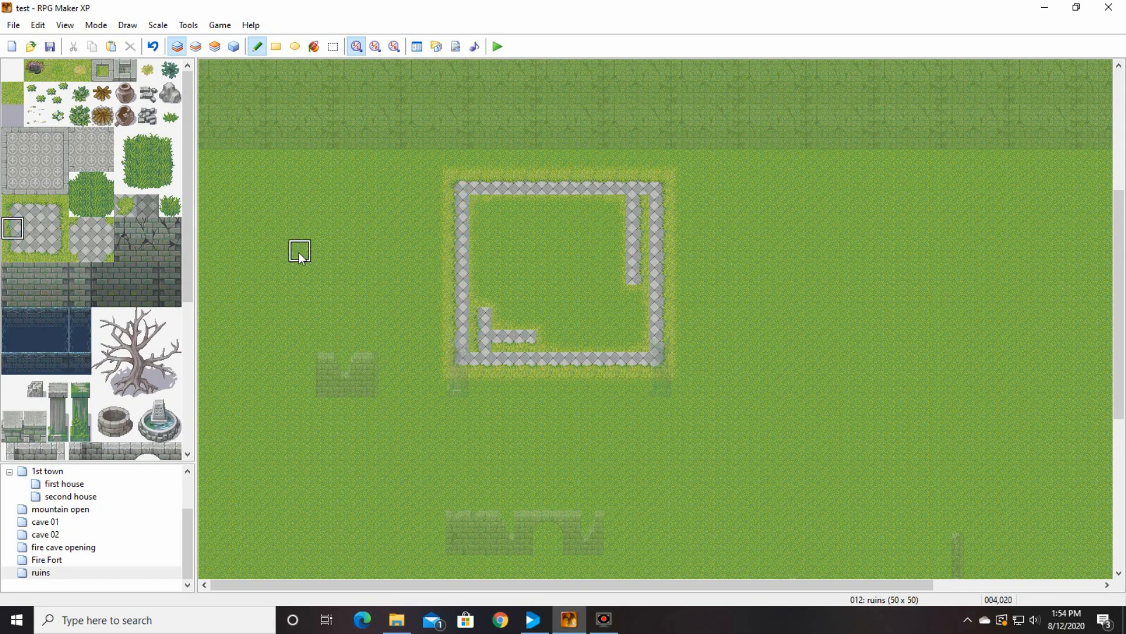
# Step: Fill the bordered rectangle with checkered stone tiles and paint over the leftover grass strips inside it
pyautogui.click(30, 227)
pyautogui.click(314, 46)
pyautogui.click(513, 272)
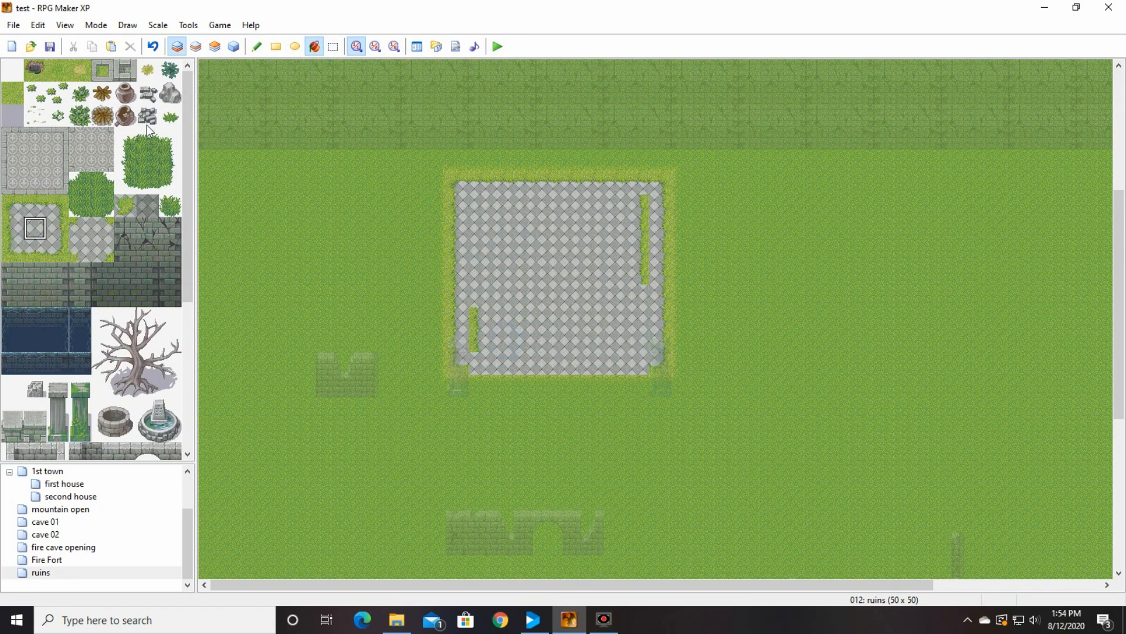
pyautogui.click(257, 47)
pyautogui.moveTo(473, 311); pyautogui.dragTo(528, 347)
pyautogui.moveTo(639, 200); pyautogui.dragTo(638, 307)
pyautogui.click(233, 47)
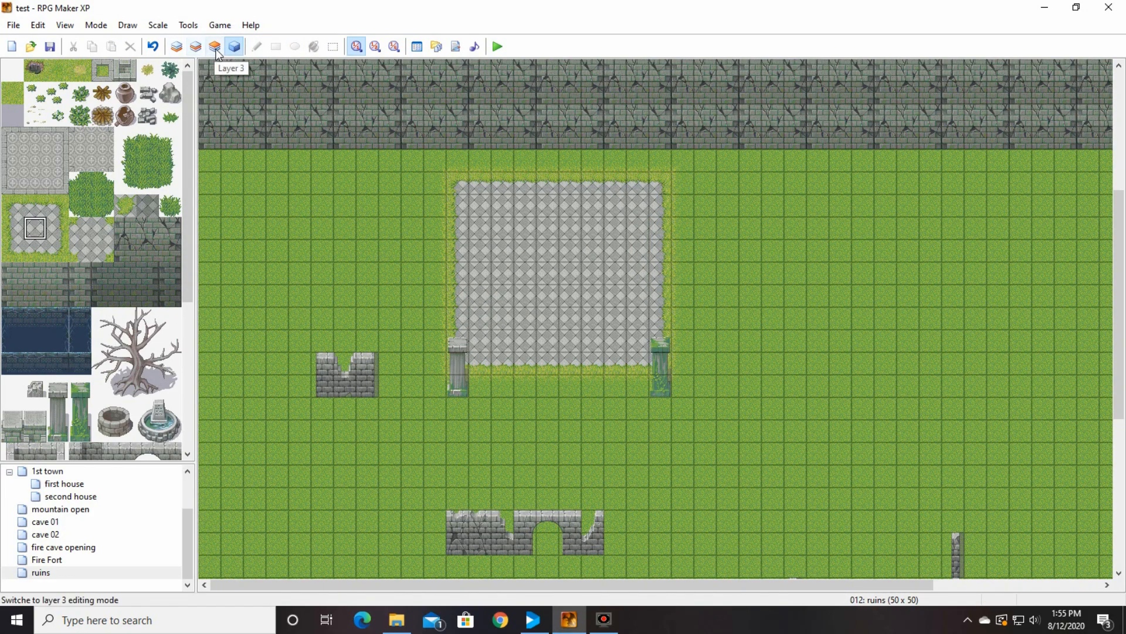
# Step: Place a fountain on the stone floor's east side and a descending stairwell in its northwest corner on layer 3
pyautogui.click(215, 47)
pyautogui.moveTo(187, 246); pyautogui.dragTo(171, 406)
pyautogui.moveTo(148, 156); pyautogui.dragTo(171, 179)
pyautogui.click(601, 277)
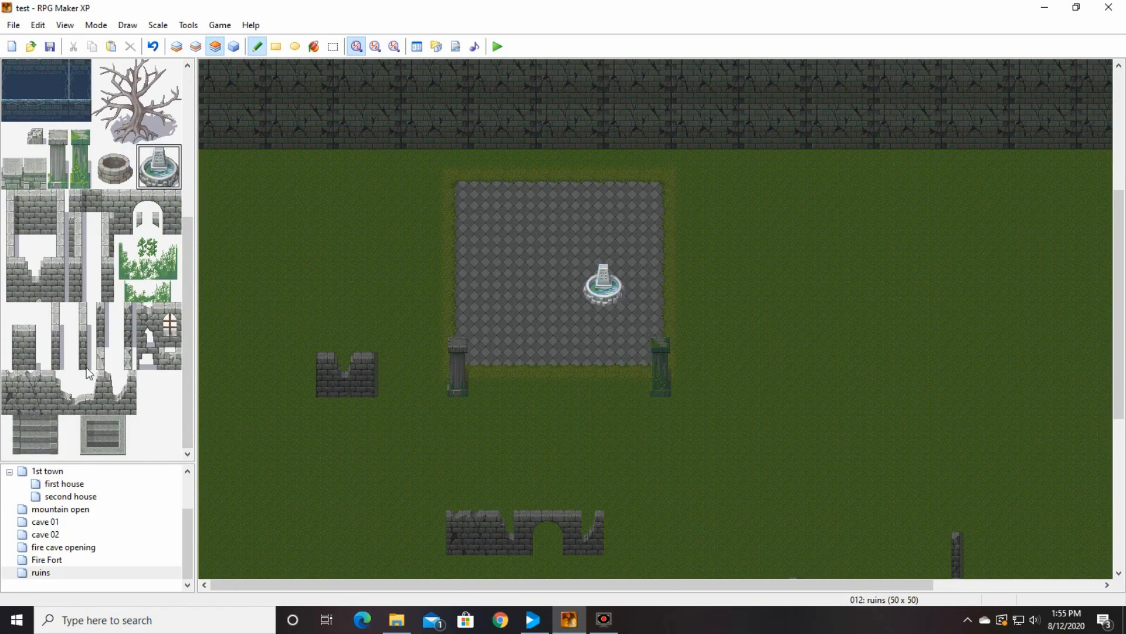
pyautogui.click(481, 205)
pyautogui.click(233, 47)
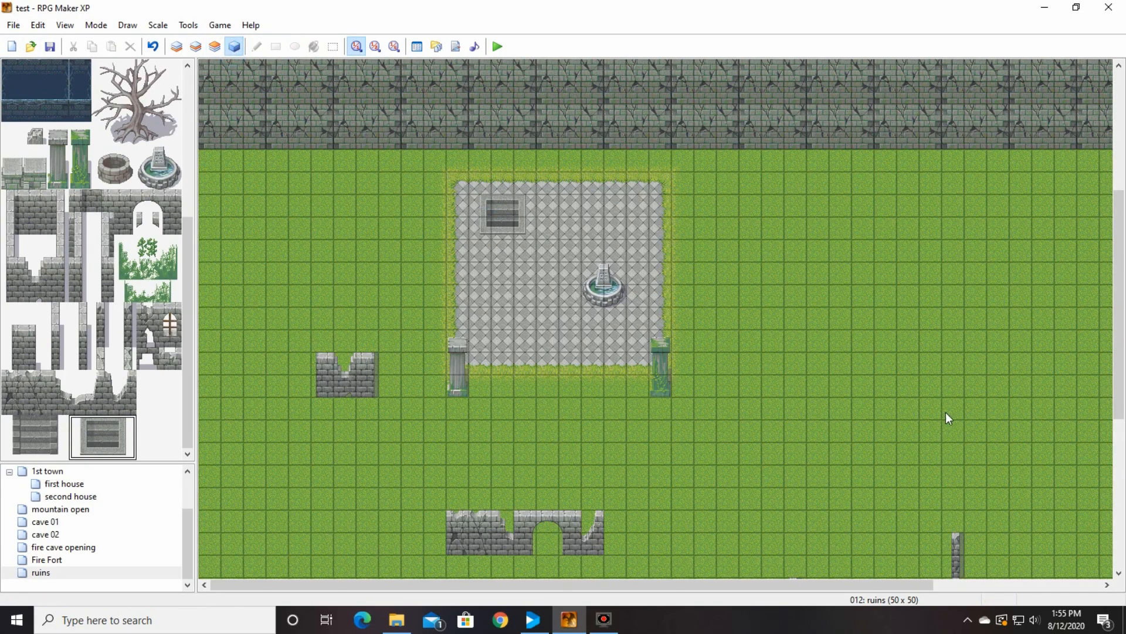
# Step: Paint a jagged dark chasm across the map on layer 1, north of the cracked stone wall, and close its gap
pyautogui.moveTo(1122, 239); pyautogui.dragTo(1111, 110)
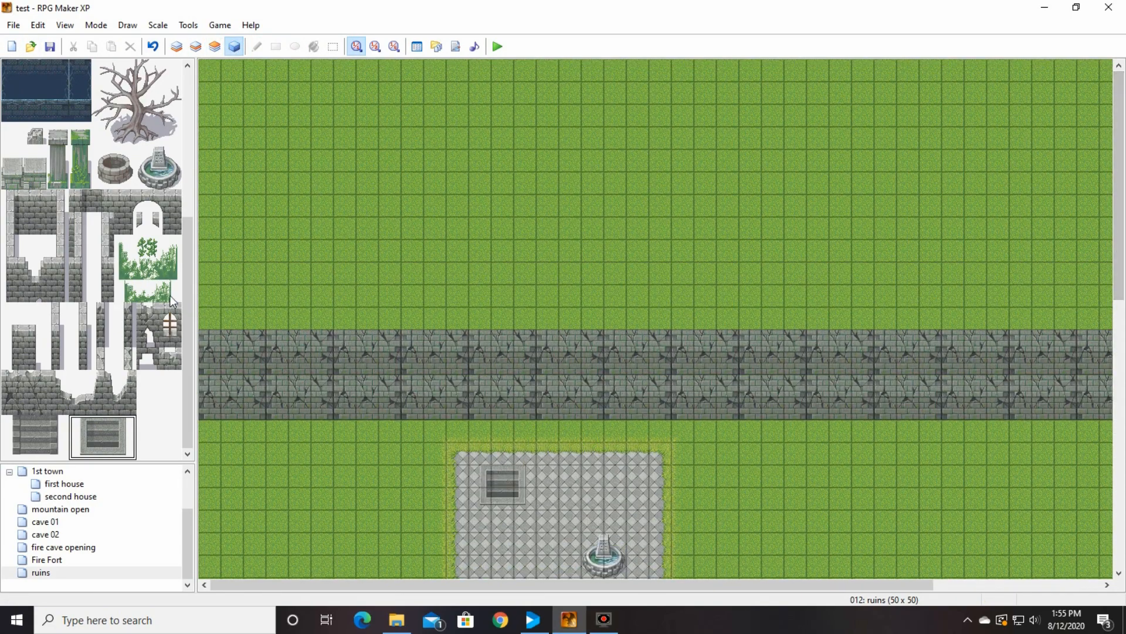
pyautogui.moveTo(186, 281); pyautogui.dragTo(187, 277)
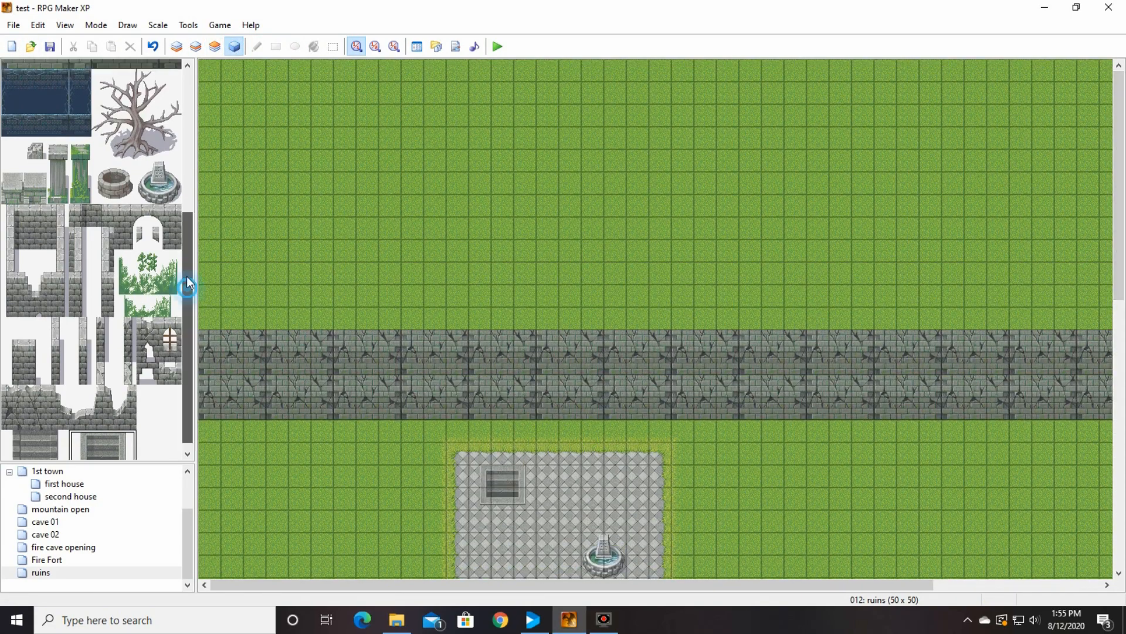
pyautogui.moveTo(1076, 210); pyautogui.dragTo(1109, 185)
pyautogui.moveTo(1048, 230); pyautogui.dragTo(1022, 260)
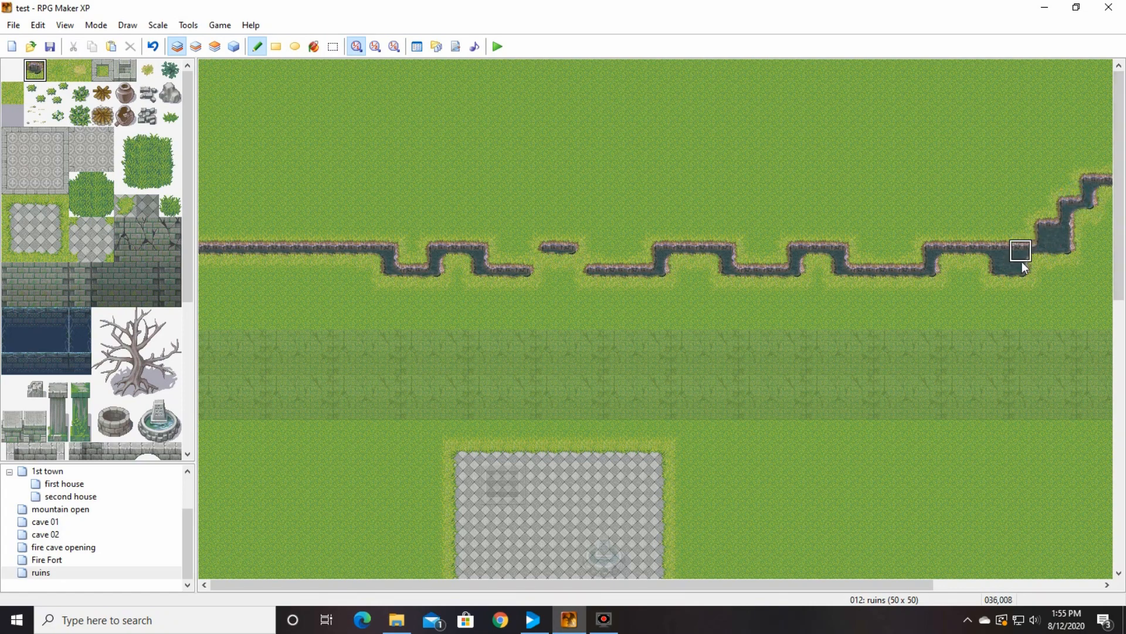
pyautogui.click(591, 256)
pyautogui.moveTo(545, 274); pyautogui.dragTo(567, 279)
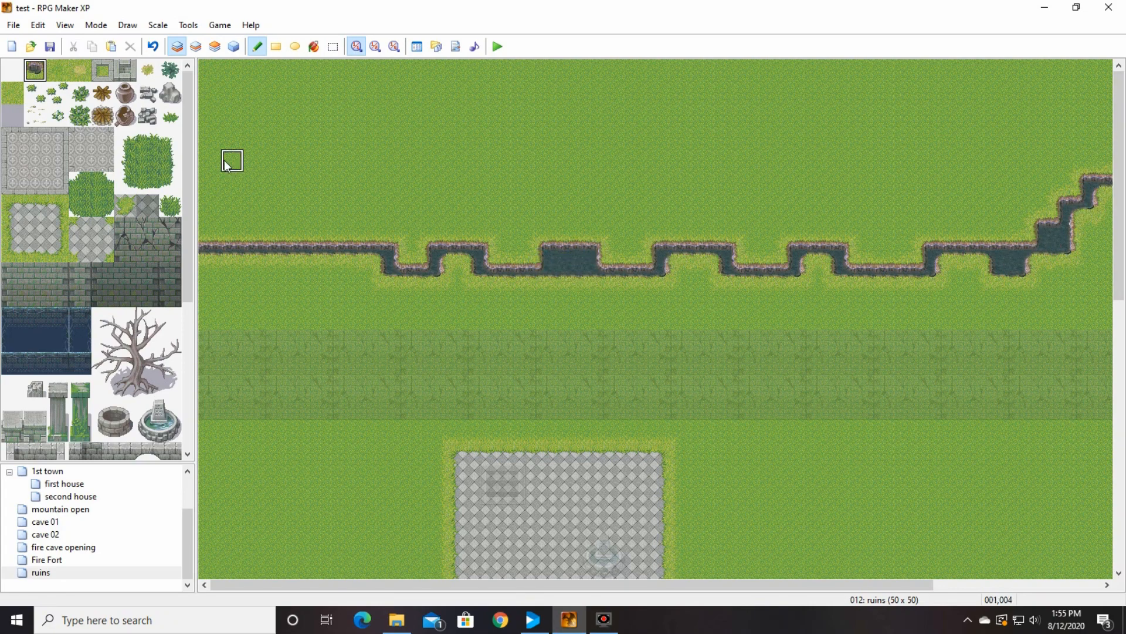
pyautogui.click(314, 46)
pyautogui.click(360, 147)
pyautogui.click(152, 46)
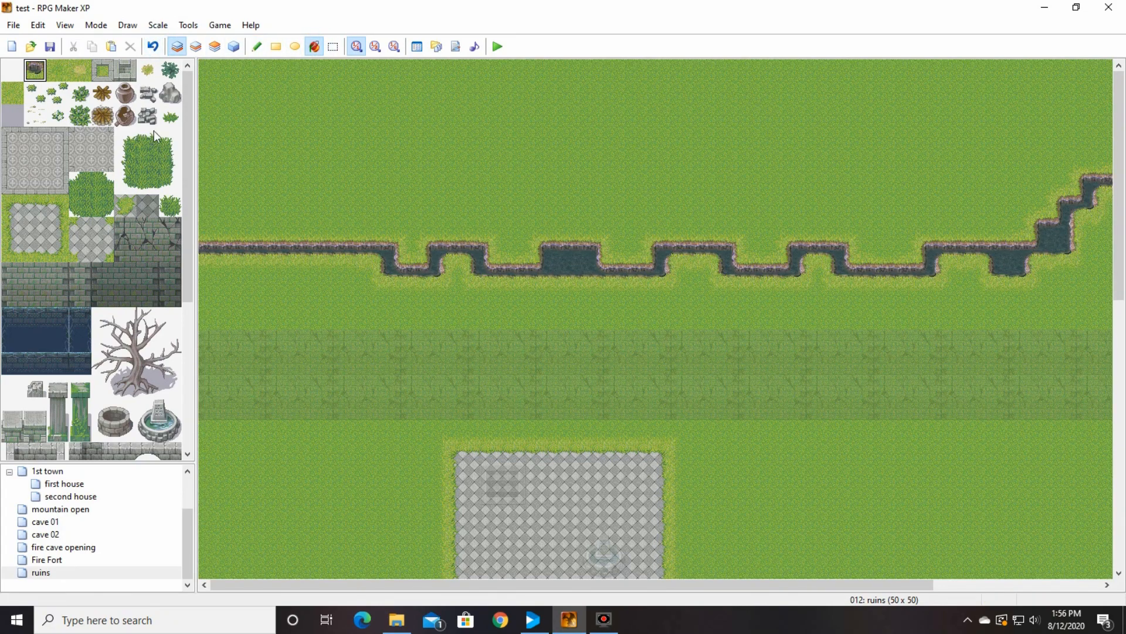
# Step: Extend the dark chasm line to the map's east edge and flood-fill the whole grass area north of it with chasm
pyautogui.hscroll(5, 823, 506)
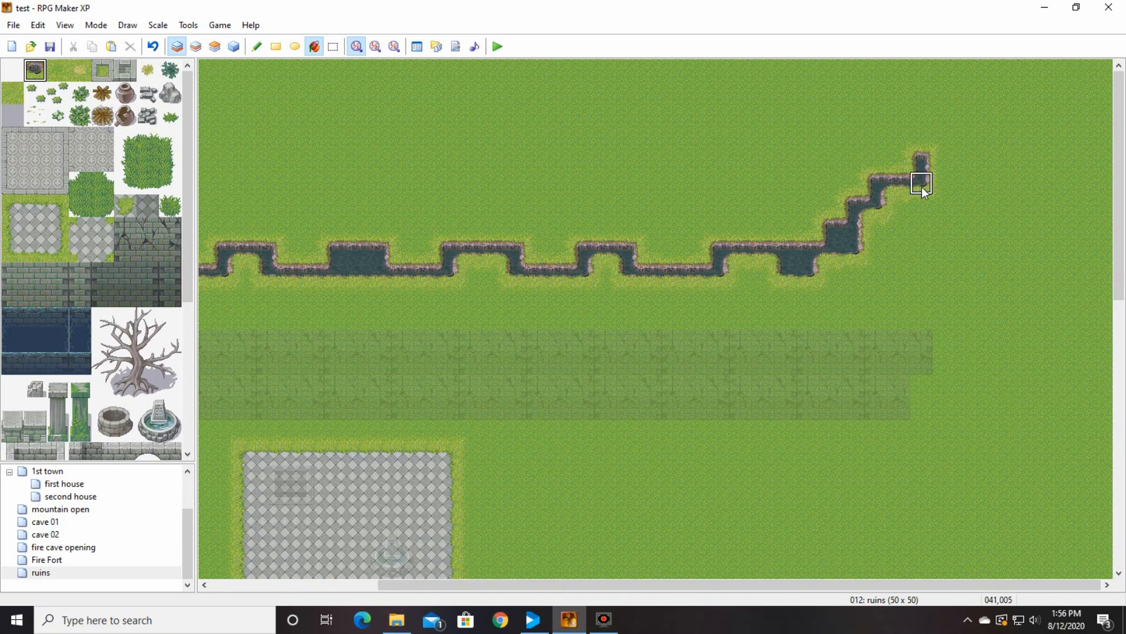
pyautogui.click(257, 47)
pyautogui.moveTo(946, 160); pyautogui.dragTo(1106, 161)
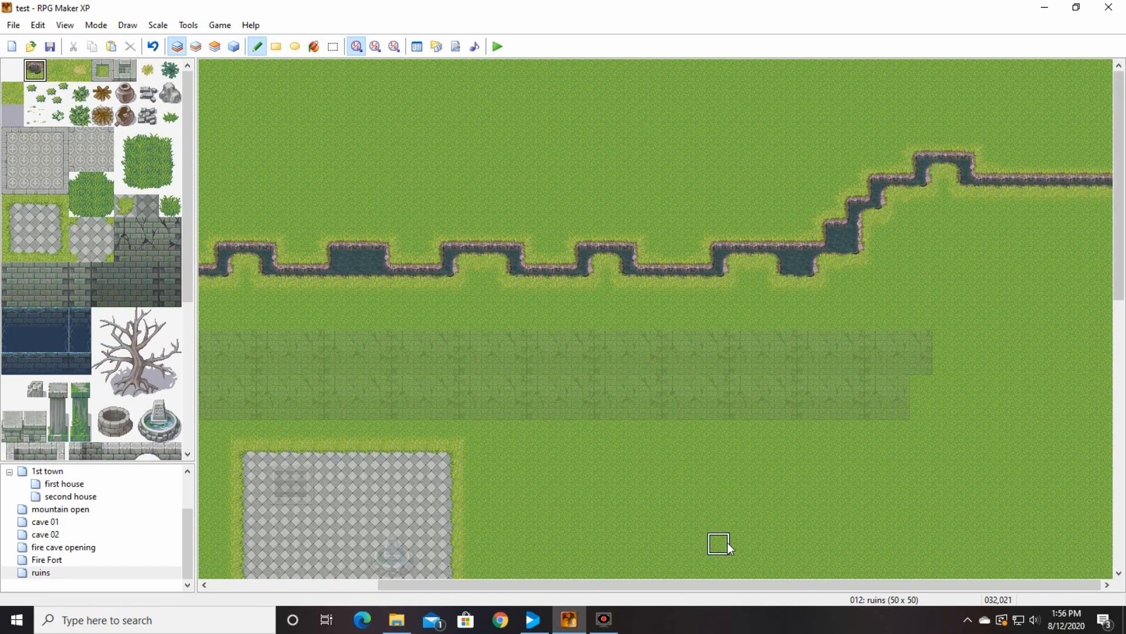
pyautogui.click(313, 46)
pyautogui.click(359, 115)
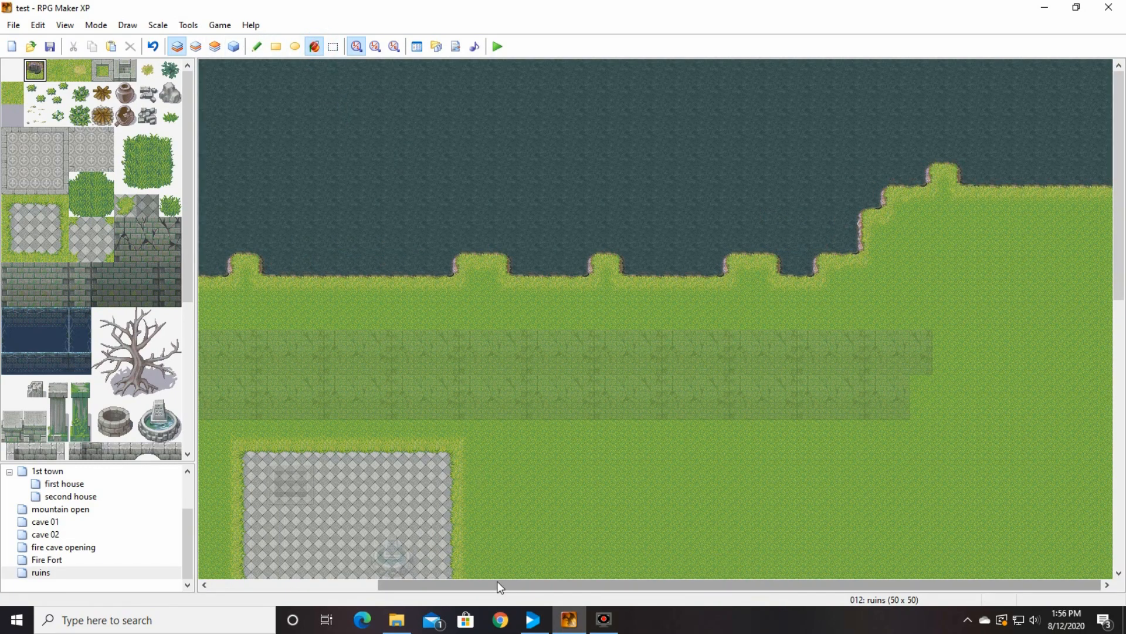
# Step: Reshape the chasm's southern edge by lowering its west end and painting over the grass bumps in the middle
pyautogui.moveTo(497, 584); pyautogui.dragTo(328, 585)
pyautogui.click(256, 48)
pyautogui.moveTo(346, 259)
pyautogui.mouseDown()
pyautogui.moveTo(257, 288)
pyautogui.moveTo(205, 284)
pyautogui.mouseUp()
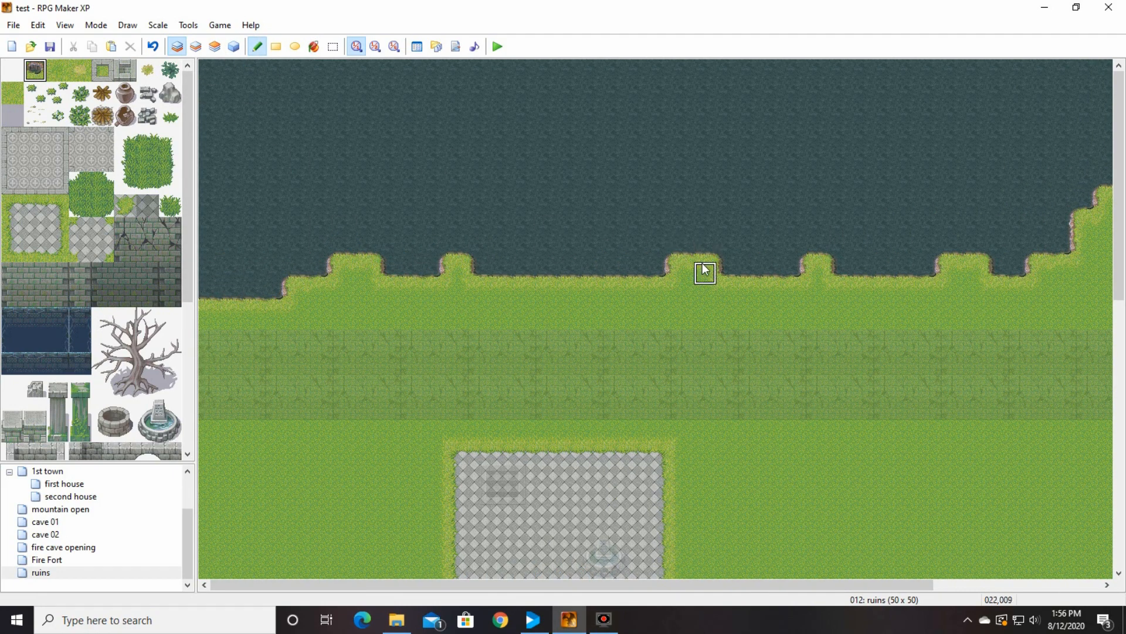
pyautogui.click(818, 264)
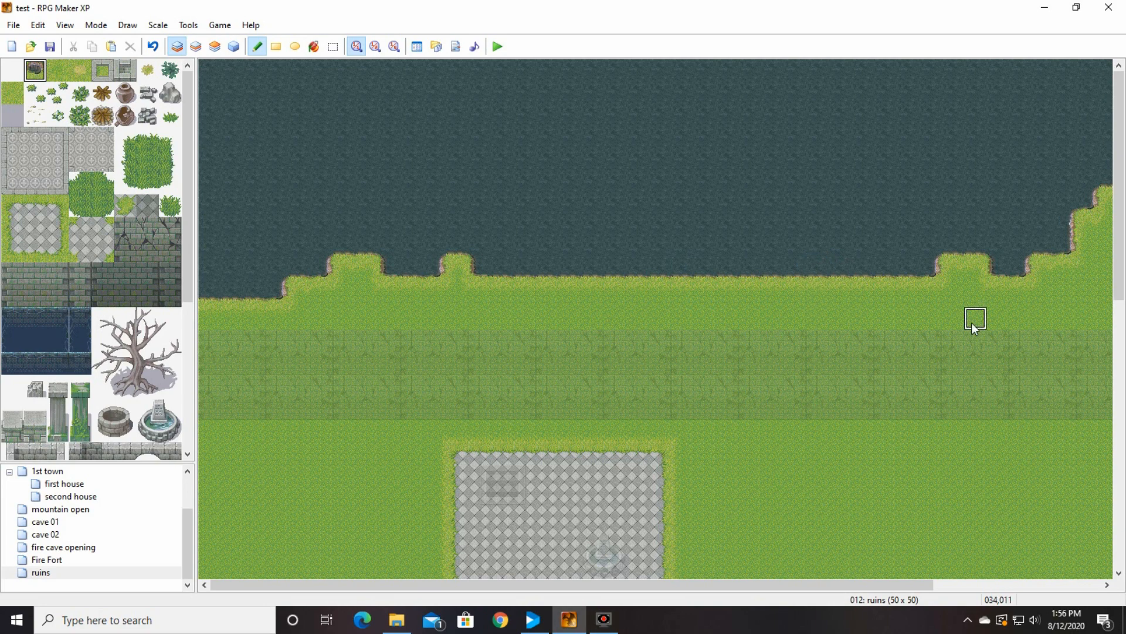
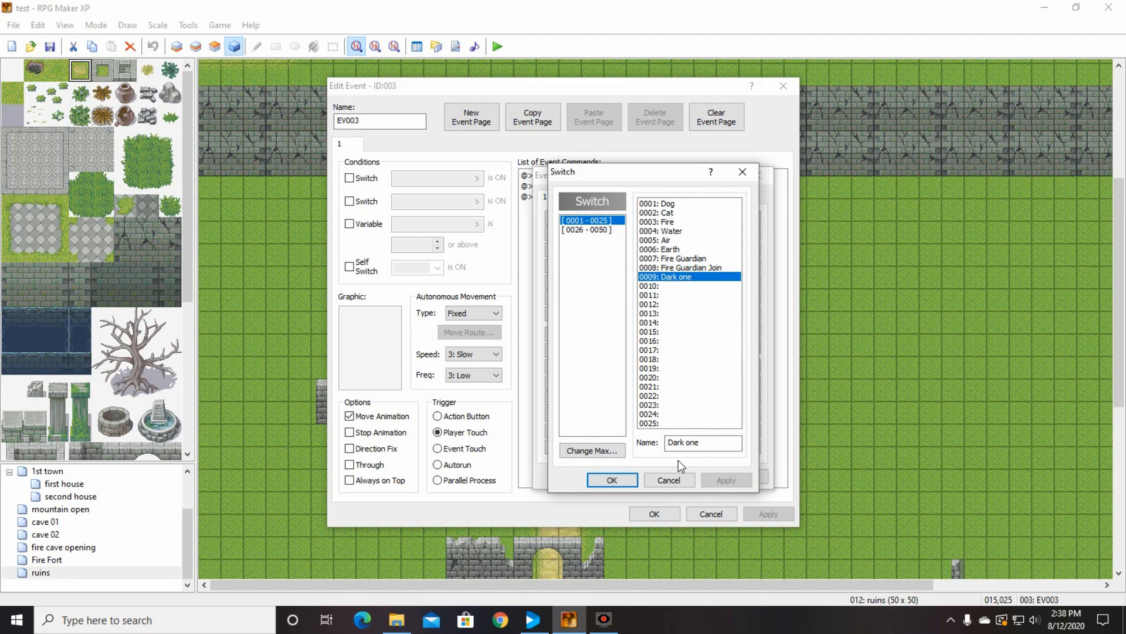
# Step: Leave the switch settings without changes and review the Dark one switch and screen shake commands of event EV003
pyautogui.click(672, 479)
pyautogui.click(711, 392)
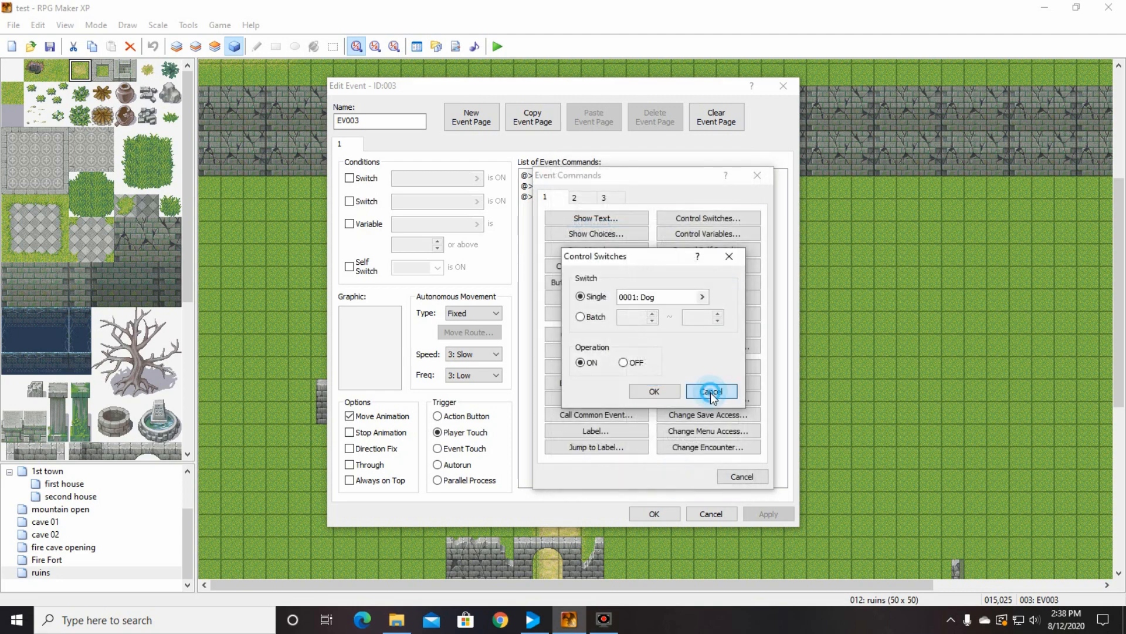
pyautogui.click(740, 477)
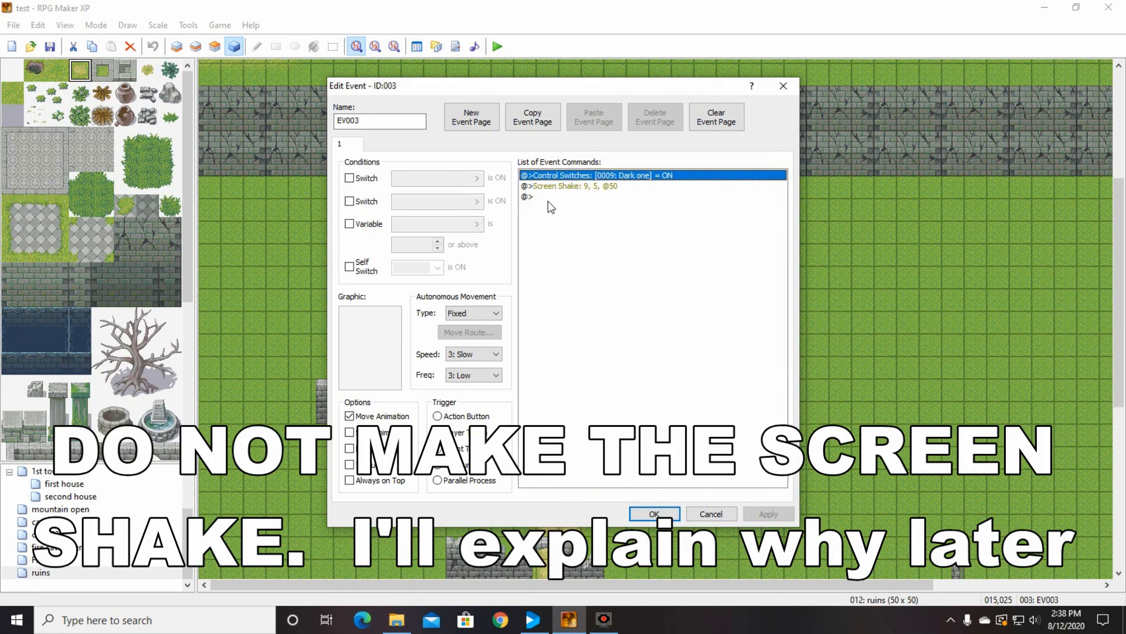
pyautogui.press('Down')
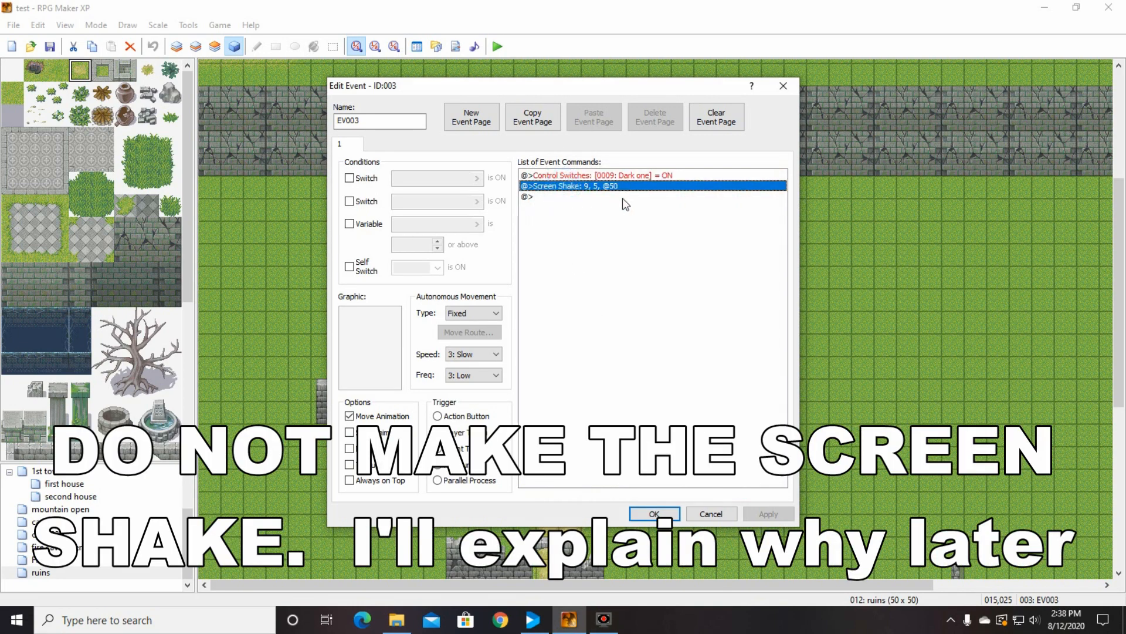
pyautogui.press('Escape')
# Step: Inspect the first page of event EV001 and its clawed-hand graphic from 100-Monster14
pyautogui.doubleClick(396, 277)
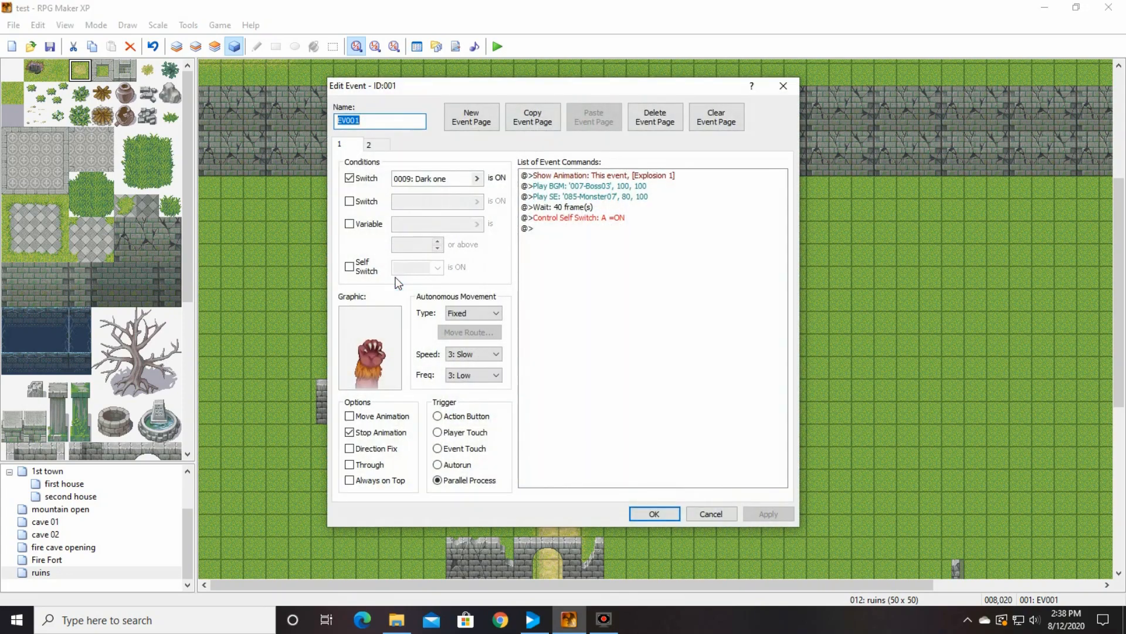
pyautogui.doubleClick(381, 359)
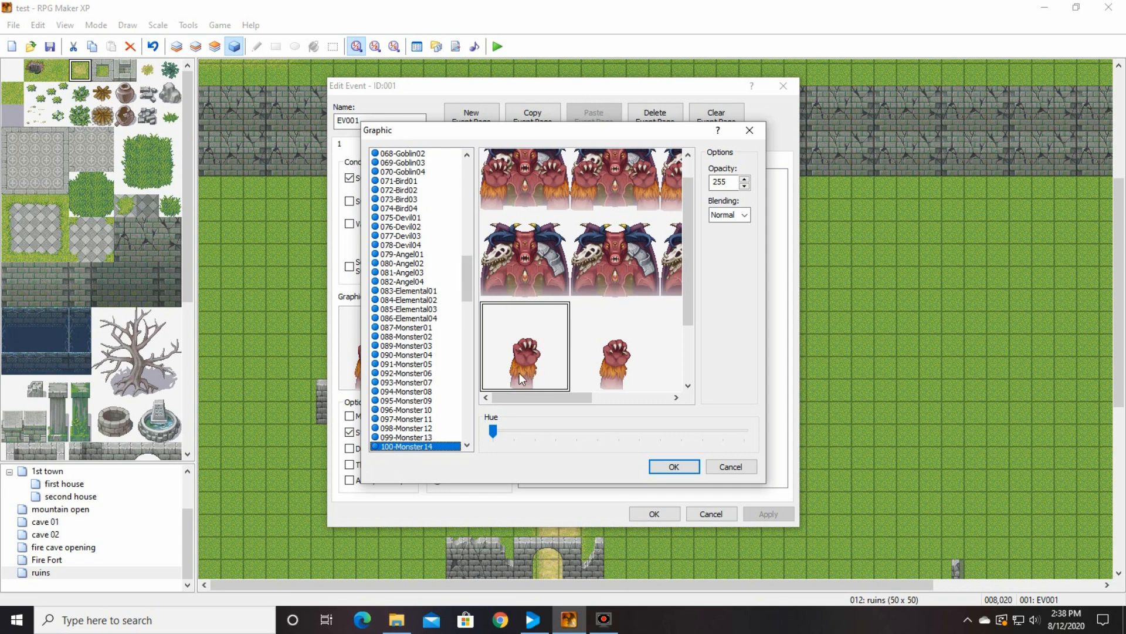
pyautogui.click(680, 467)
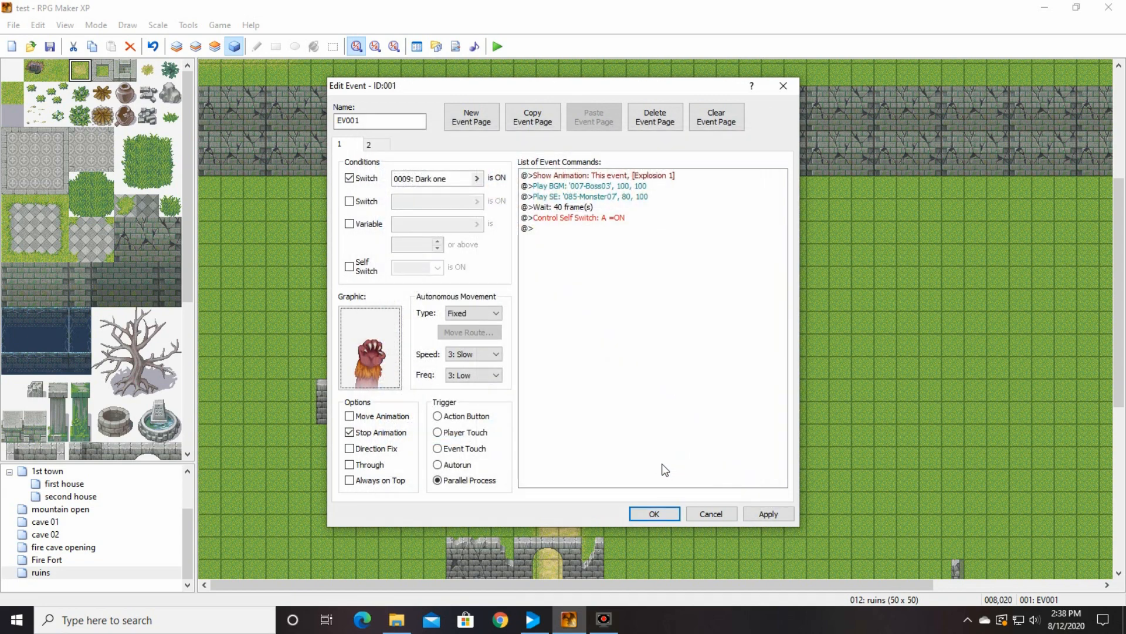
pyautogui.click(655, 514)
# Step: Review both pages of event EV002, including the explosion animation, wait and self switch commands and the self switch A condition
pyautogui.doubleClick(413, 278)
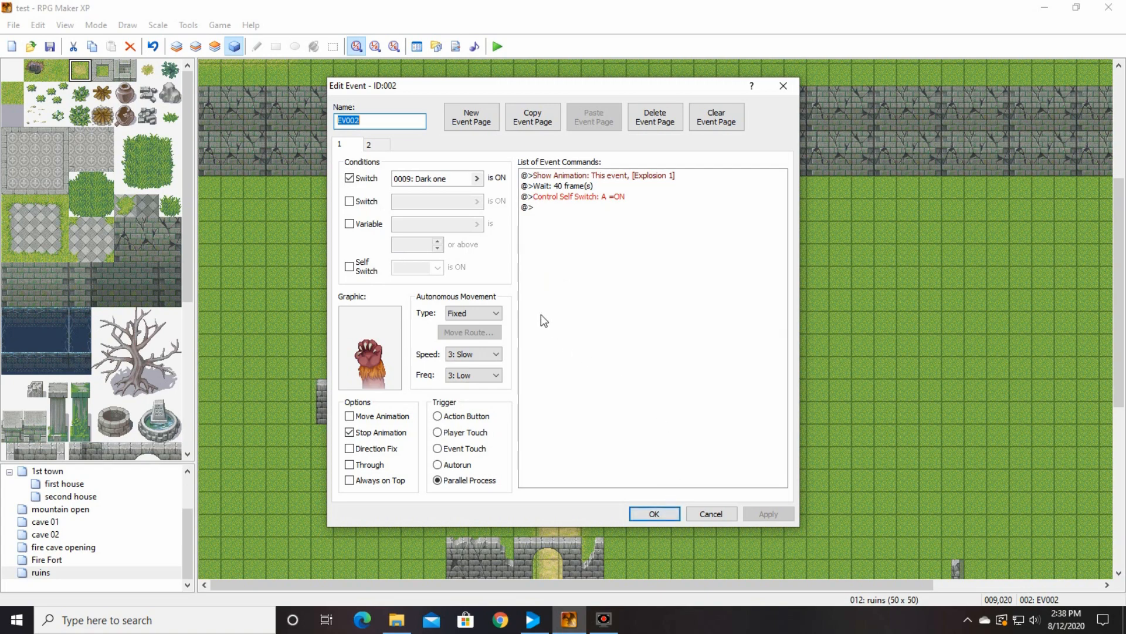
pyautogui.moveTo(506, 92); pyautogui.dragTo(598, 94)
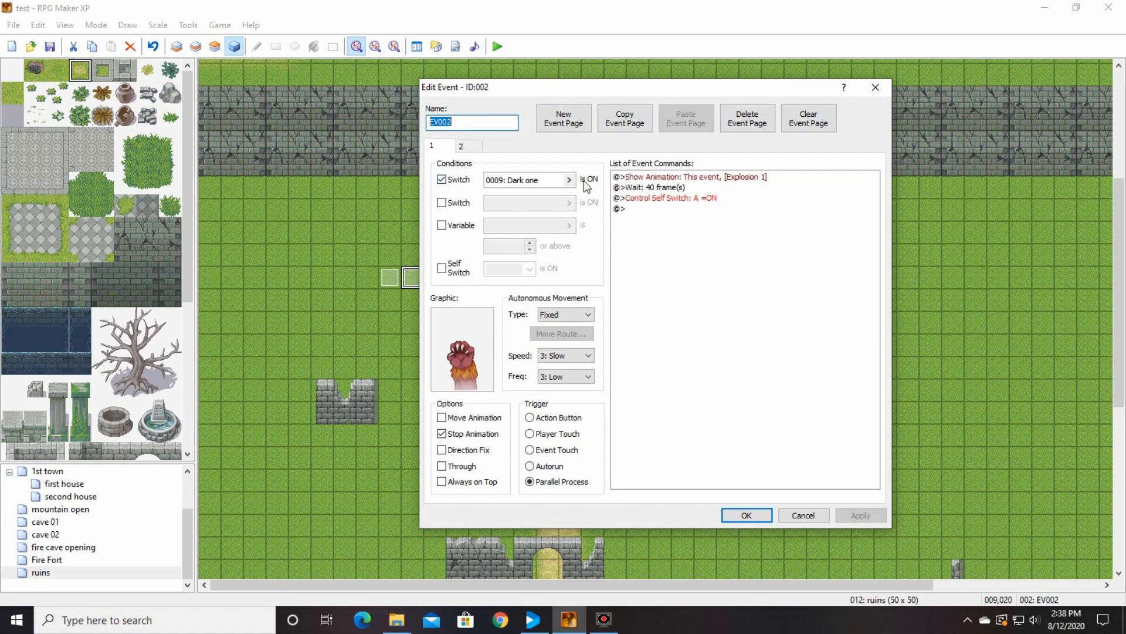
pyautogui.click(652, 176)
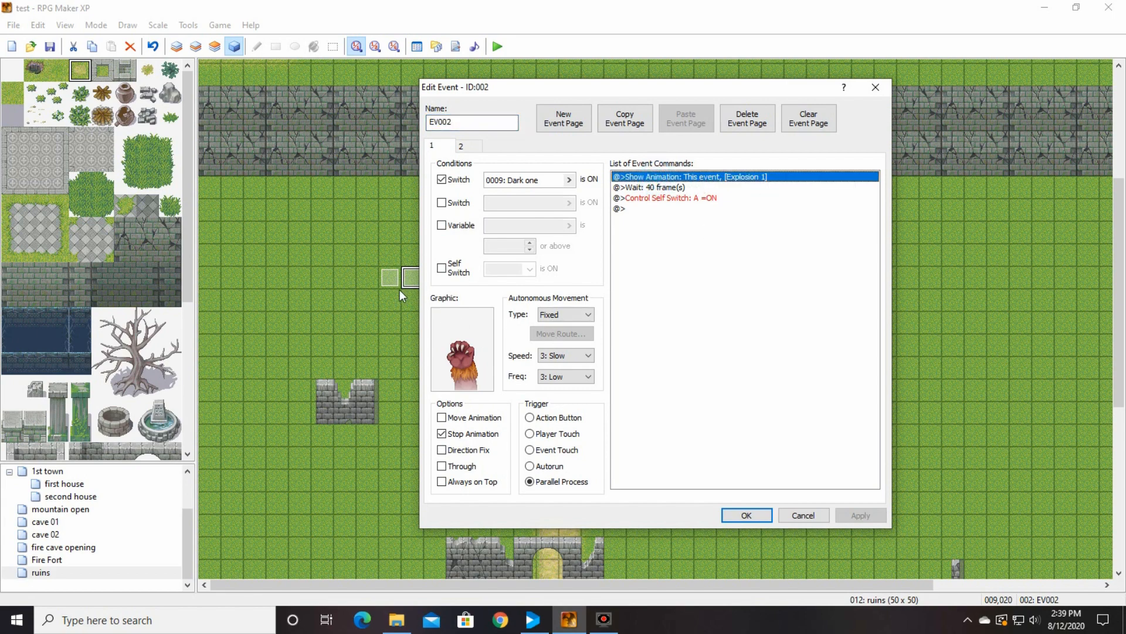
pyautogui.click(673, 188)
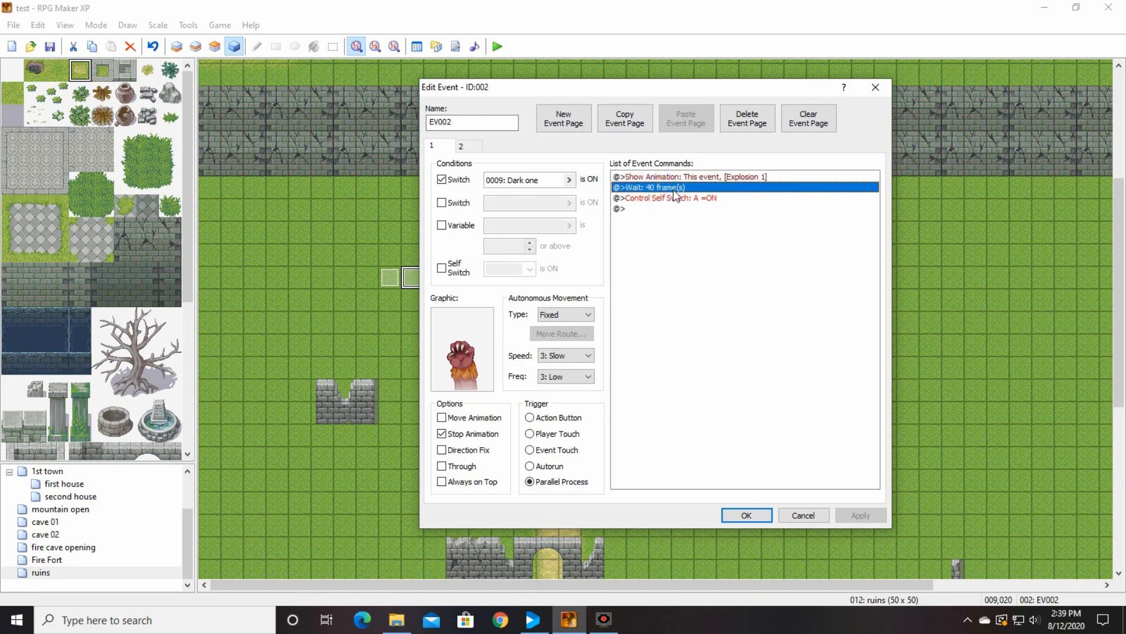
pyautogui.click(682, 198)
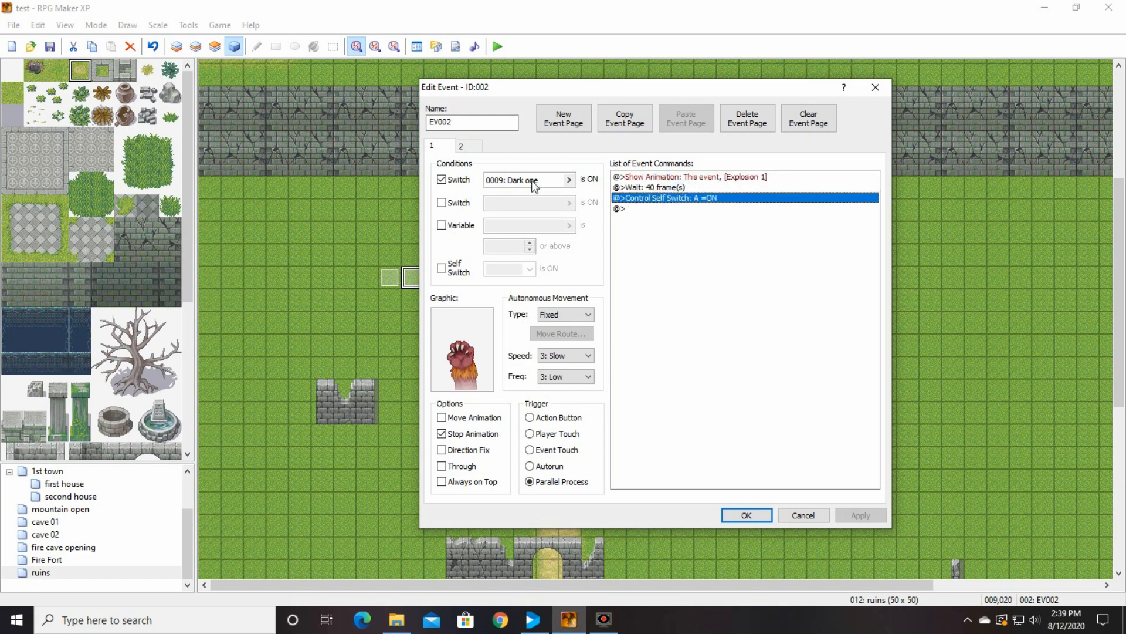
pyautogui.click(464, 146)
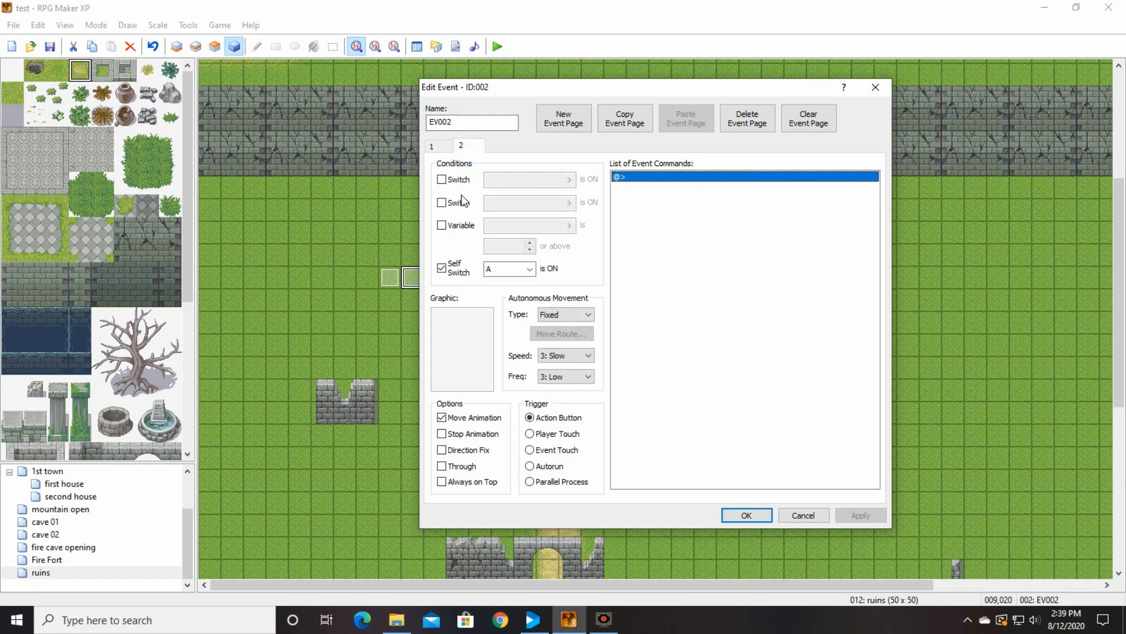
pyautogui.click(443, 149)
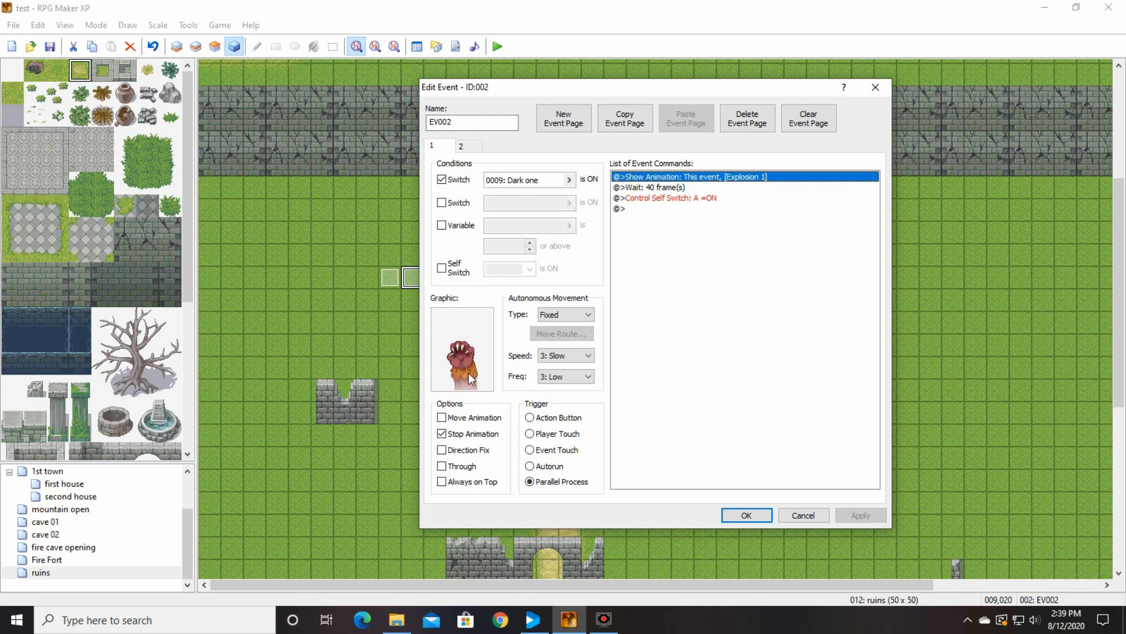
pyautogui.click(766, 515)
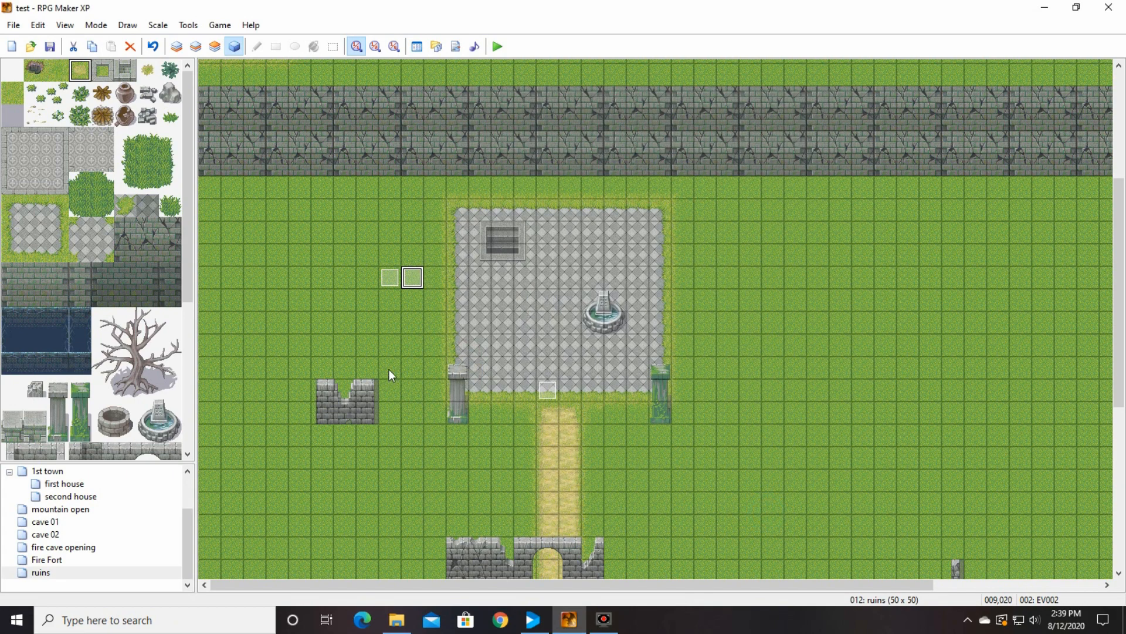
# Step: Review both pages of event EV001, from its explosion, music and sound commands to the demon graphic and its text message
pyautogui.doubleClick(391, 279)
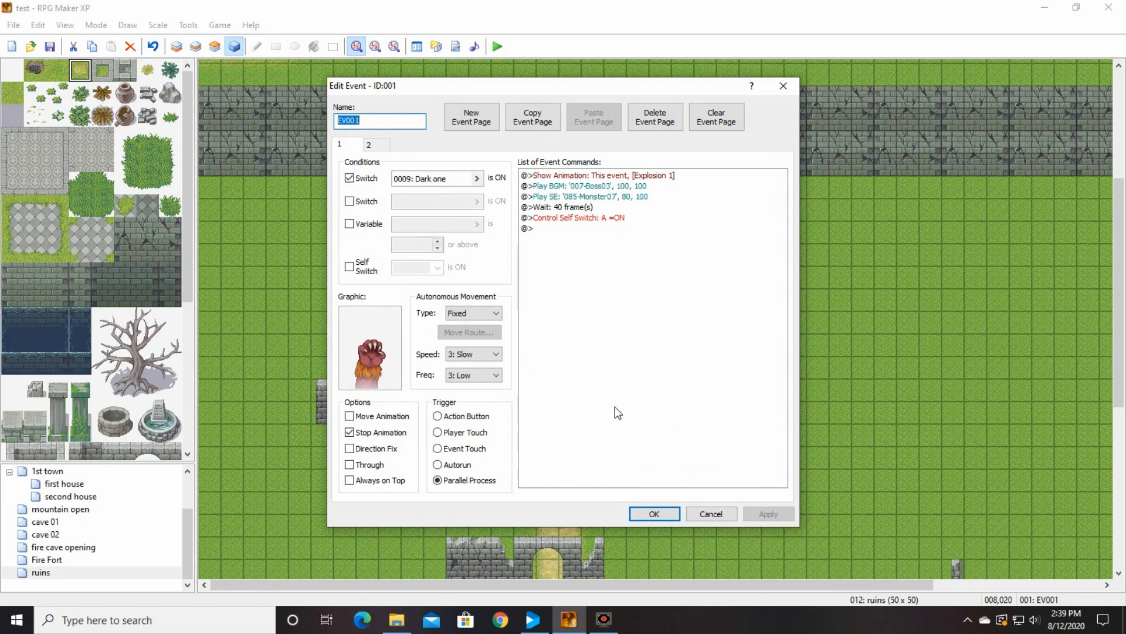
pyautogui.moveTo(340, 86); pyautogui.dragTo(685, 100)
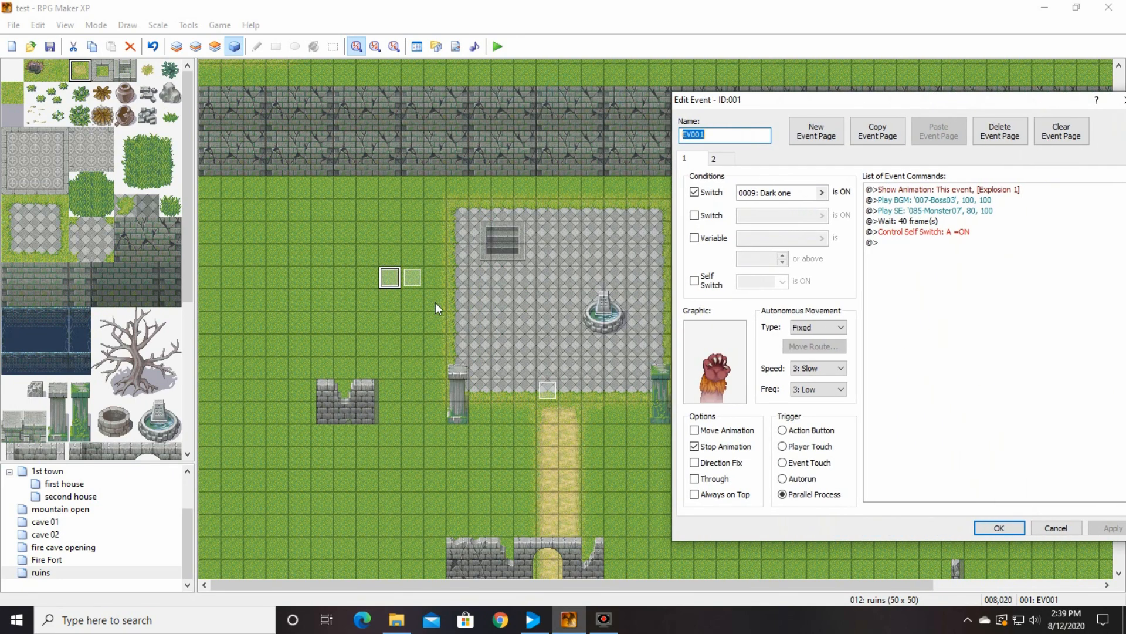
pyautogui.moveTo(880, 105); pyautogui.dragTo(761, 99)
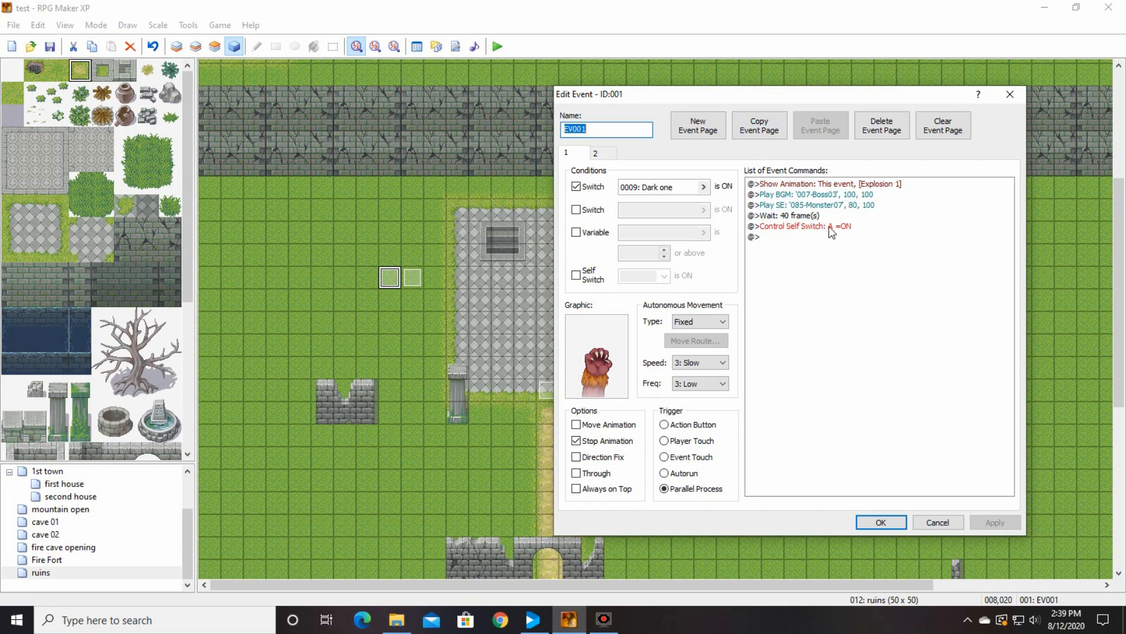
pyautogui.click(596, 154)
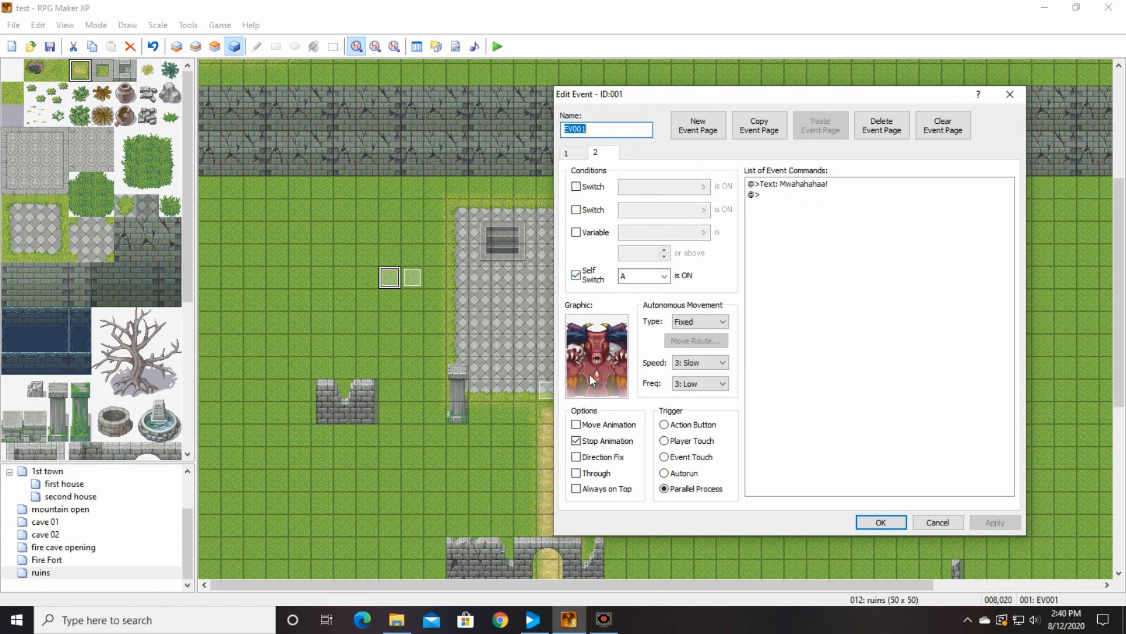
pyautogui.click(773, 185)
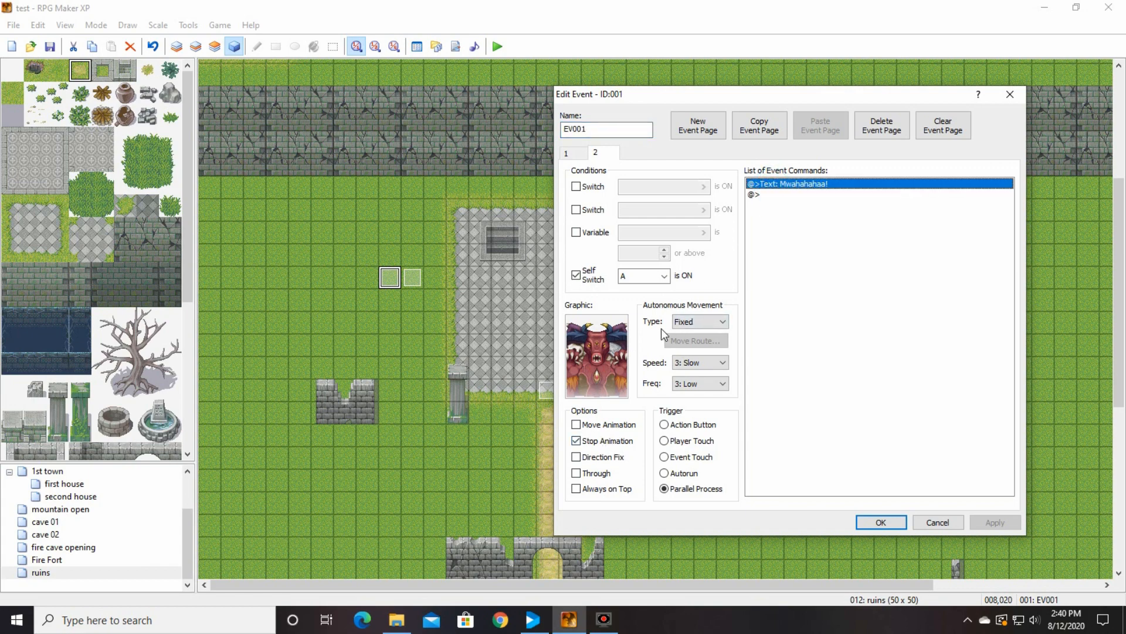
pyautogui.click(881, 522)
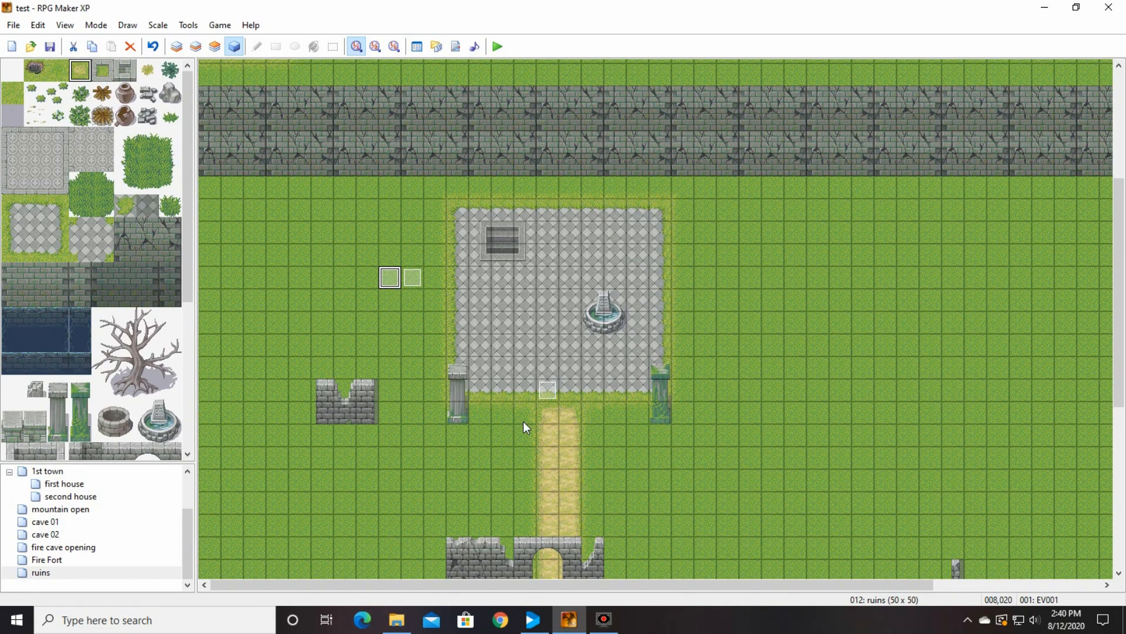
# Step: Raise the maximum number of enemies in the database to 35
pyautogui.click(418, 46)
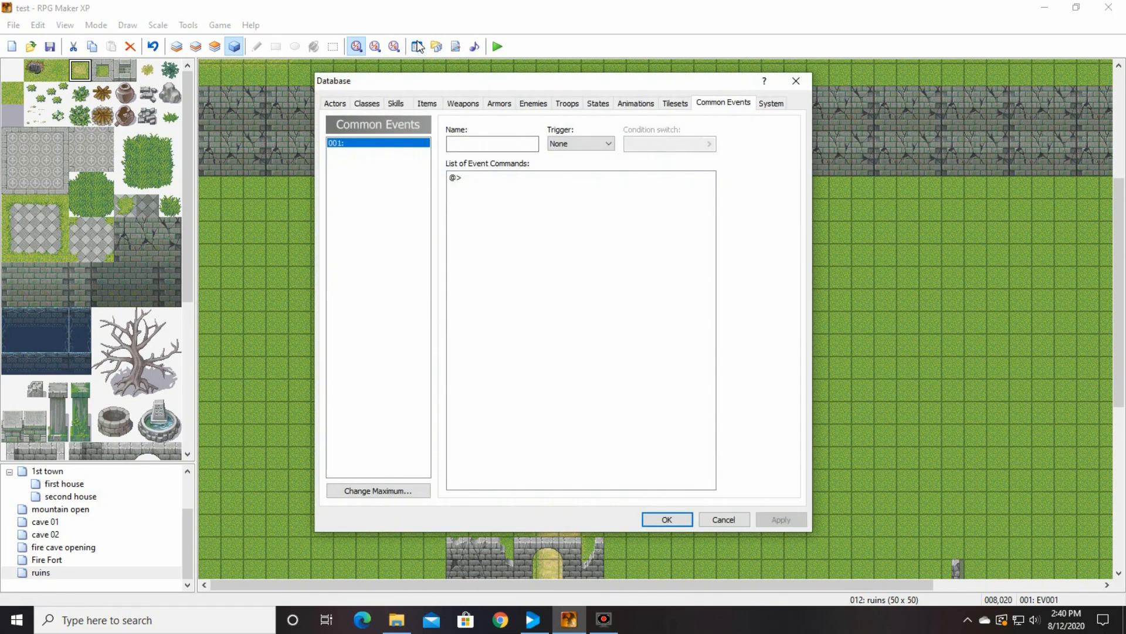
pyautogui.click(528, 103)
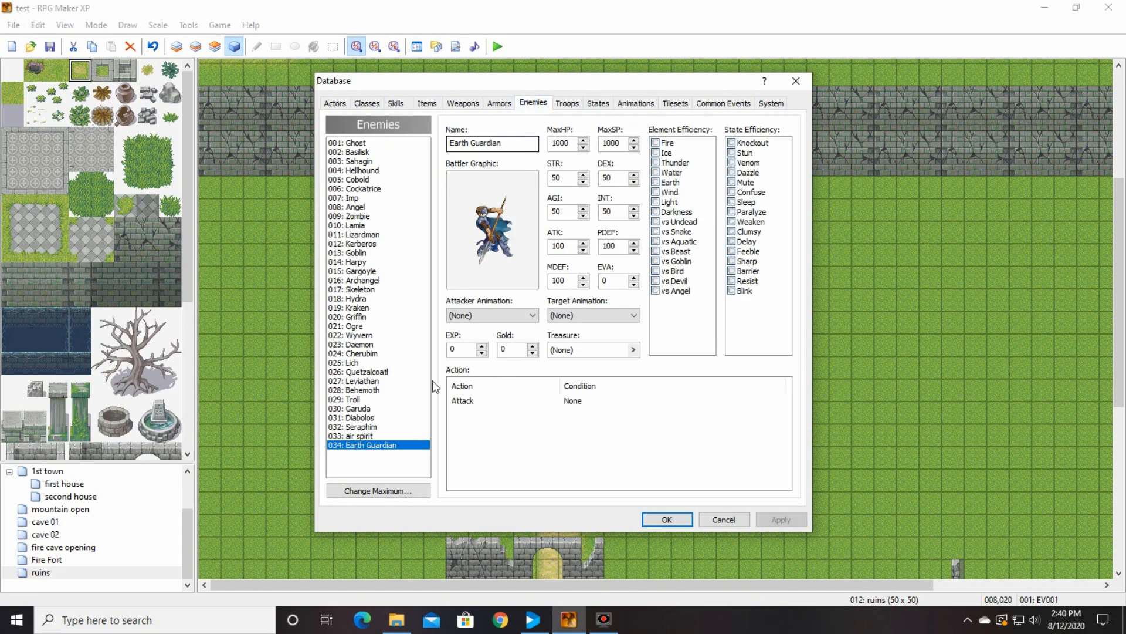
pyautogui.click(386, 491)
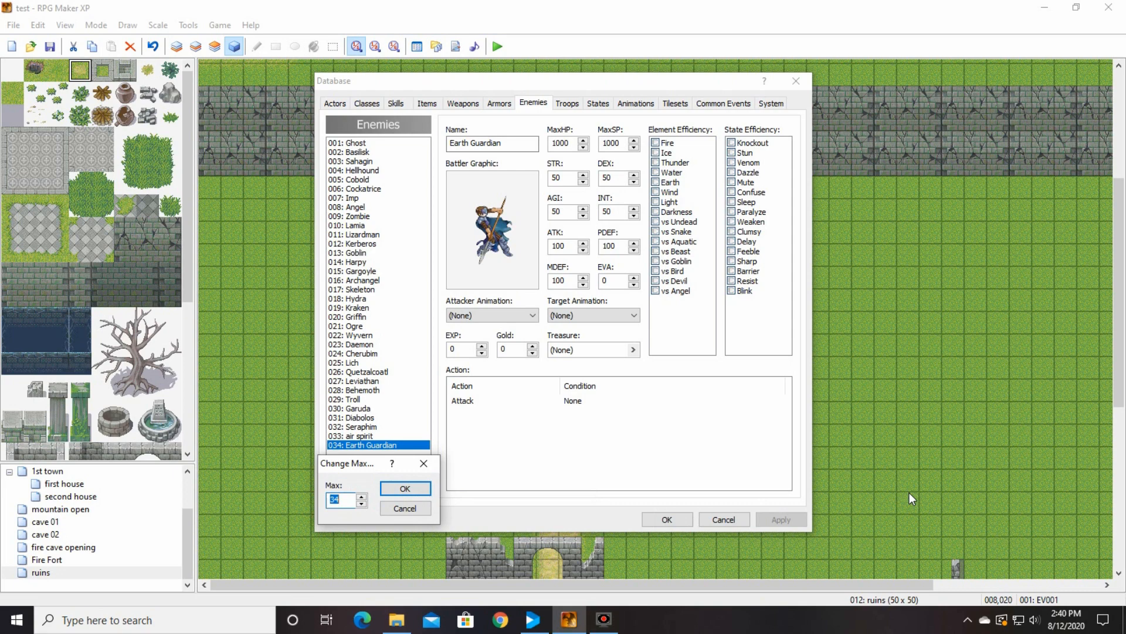
pyautogui.write('035')
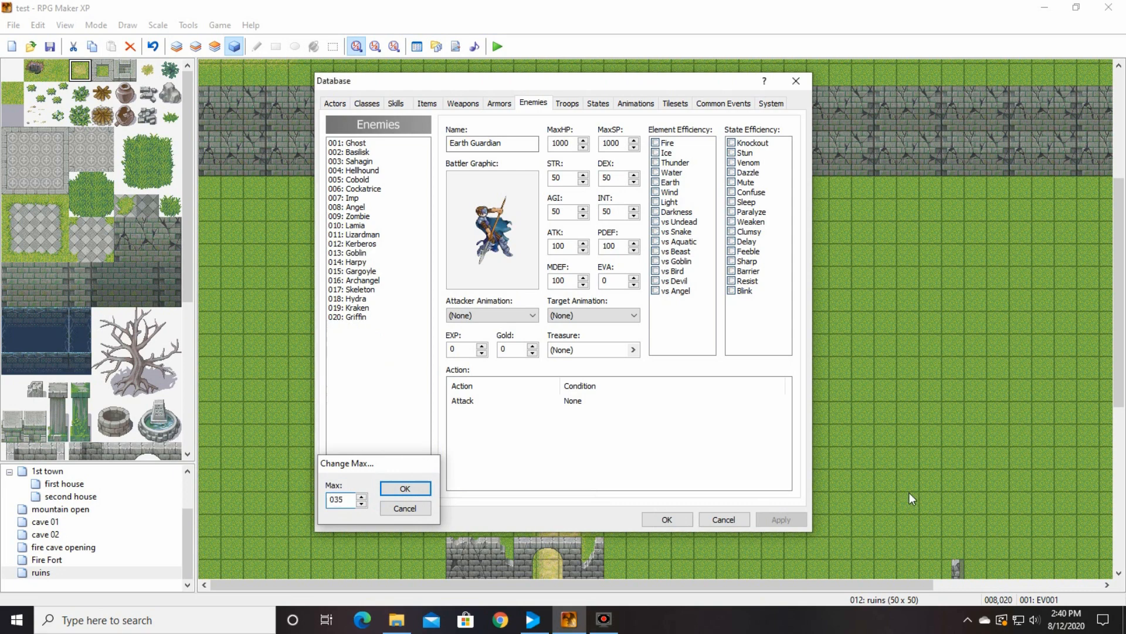
pyautogui.press('Return')
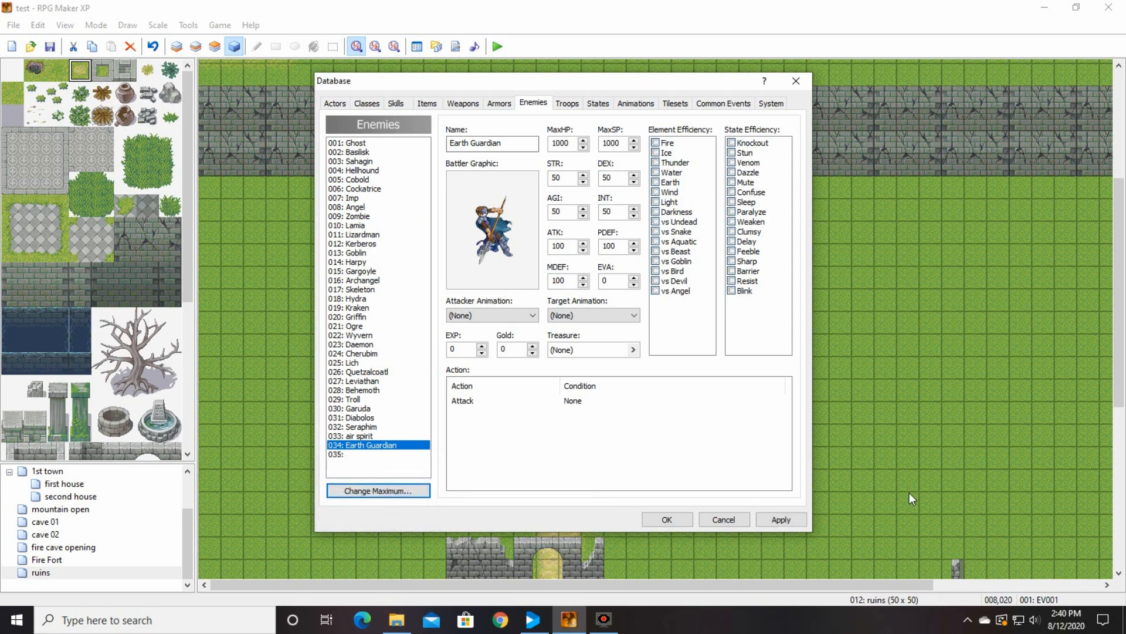
# Step: Name the new enemy entry 035 "Dark One 01"
pyautogui.click(346, 455)
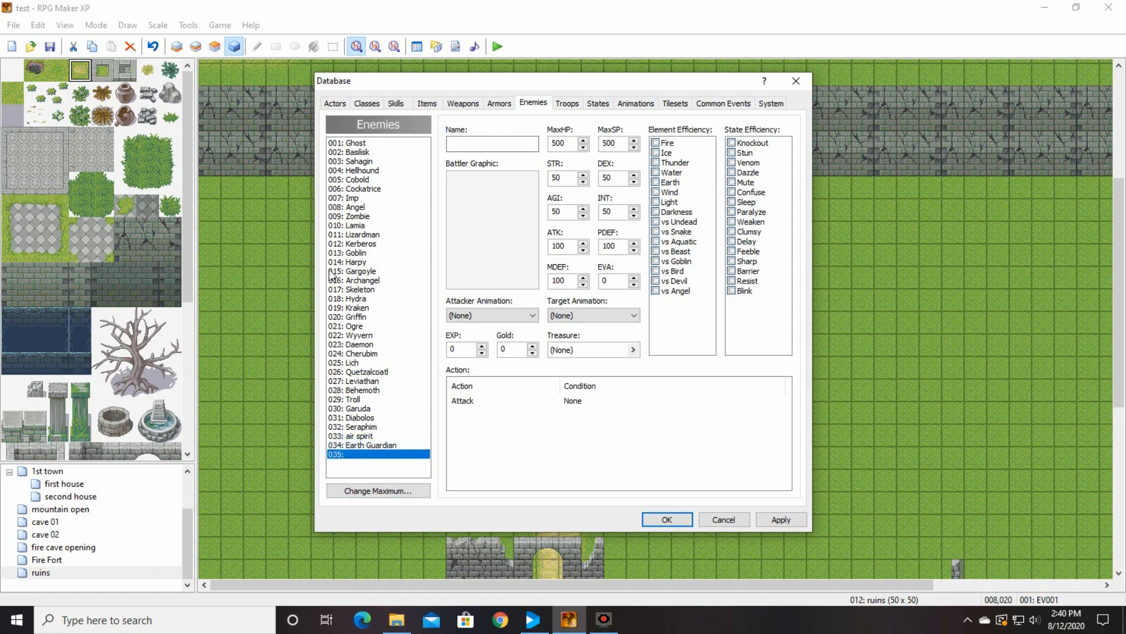
pyautogui.click(479, 144)
pyautogui.write('Dark one')
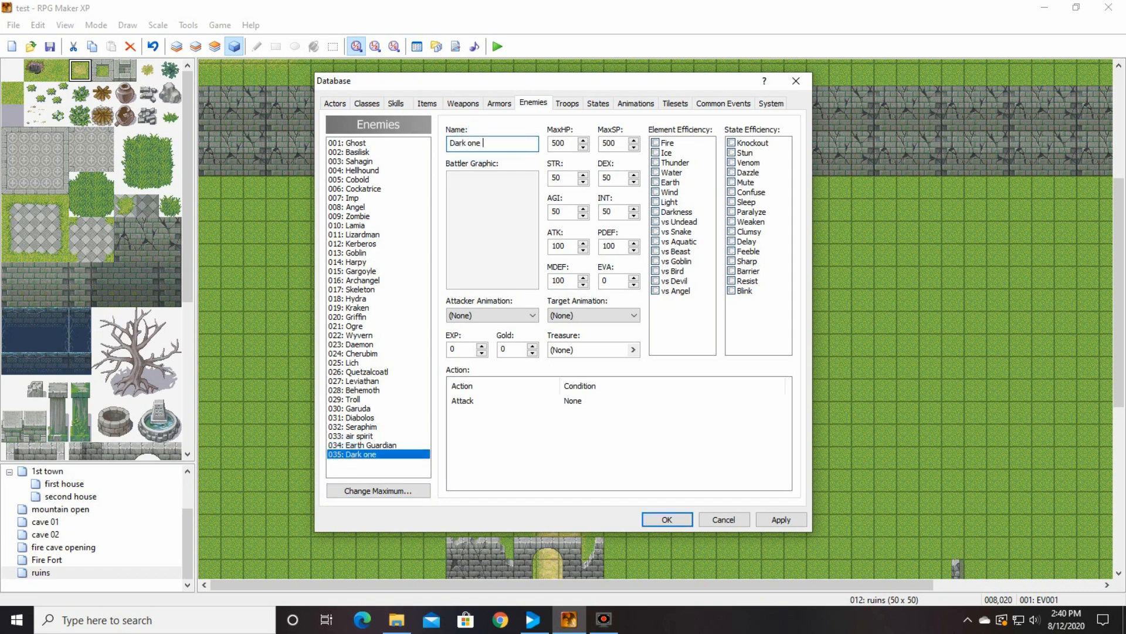
pyautogui.press('BackSpace')
pyautogui.press('BackSpace')
pyautogui.press('BackSpace')
pyautogui.press('BackSpace')
pyautogui.write('One 01')
# Step: Set the Dark One 01 enemy's MaxHP to 1000 and MaxSP to 1000
pyautogui.doubleClick(573, 141)
pyautogui.write('1000')
pyautogui.press('Tab')
pyautogui.write('1000')
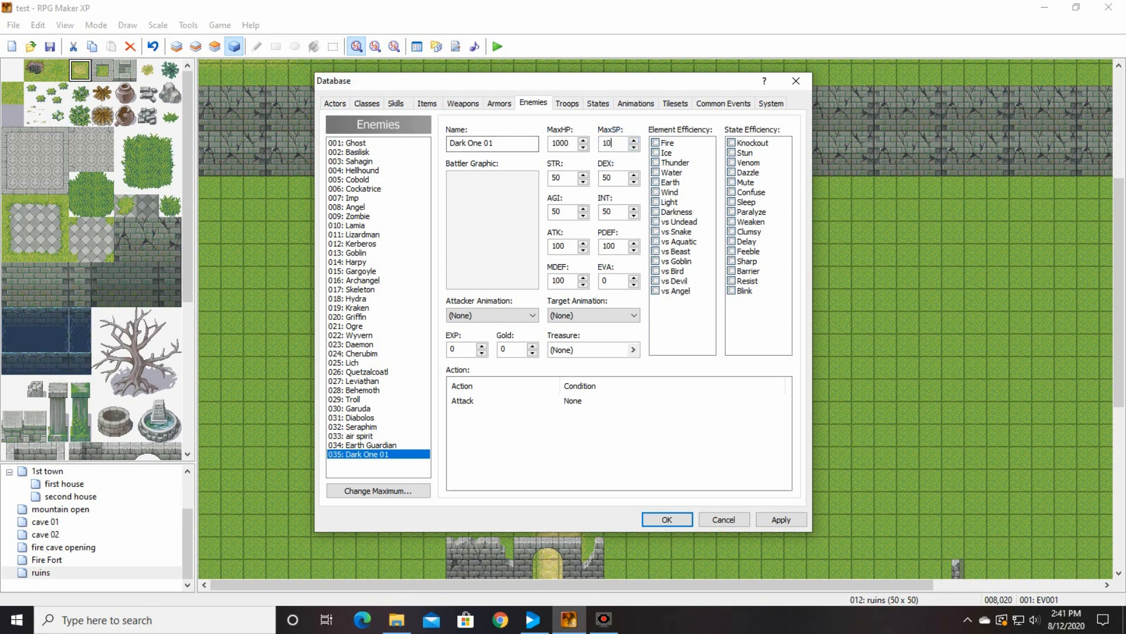
# Step: Raise the maximum number of troops in the database to 36 and select the new entry 036
pyautogui.click(568, 106)
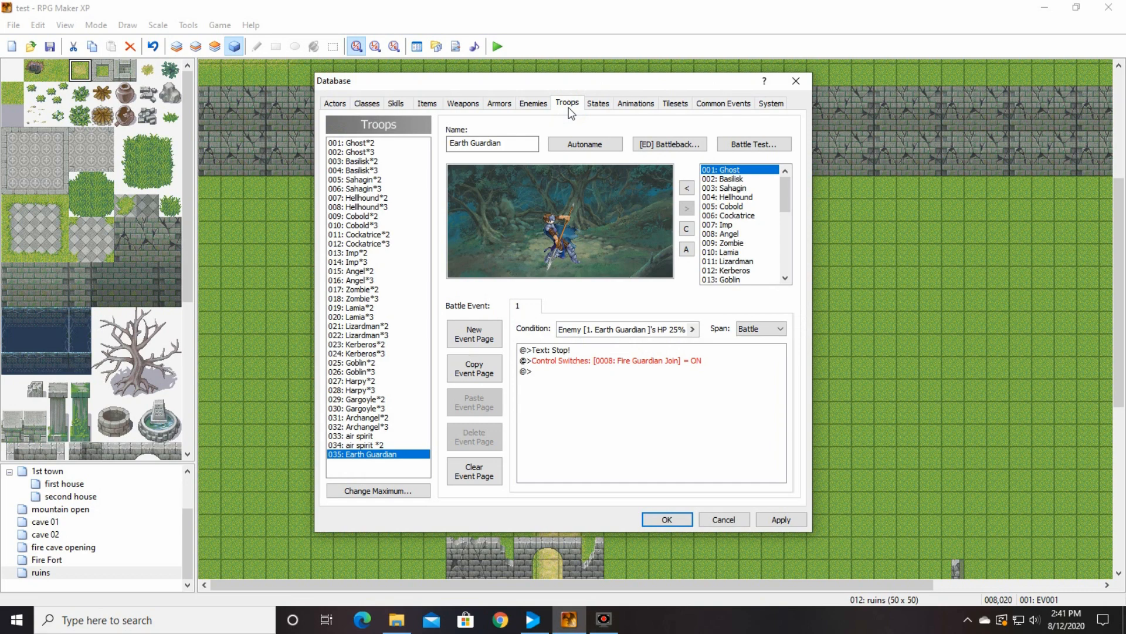
pyautogui.moveTo(786, 194); pyautogui.dragTo(787, 262)
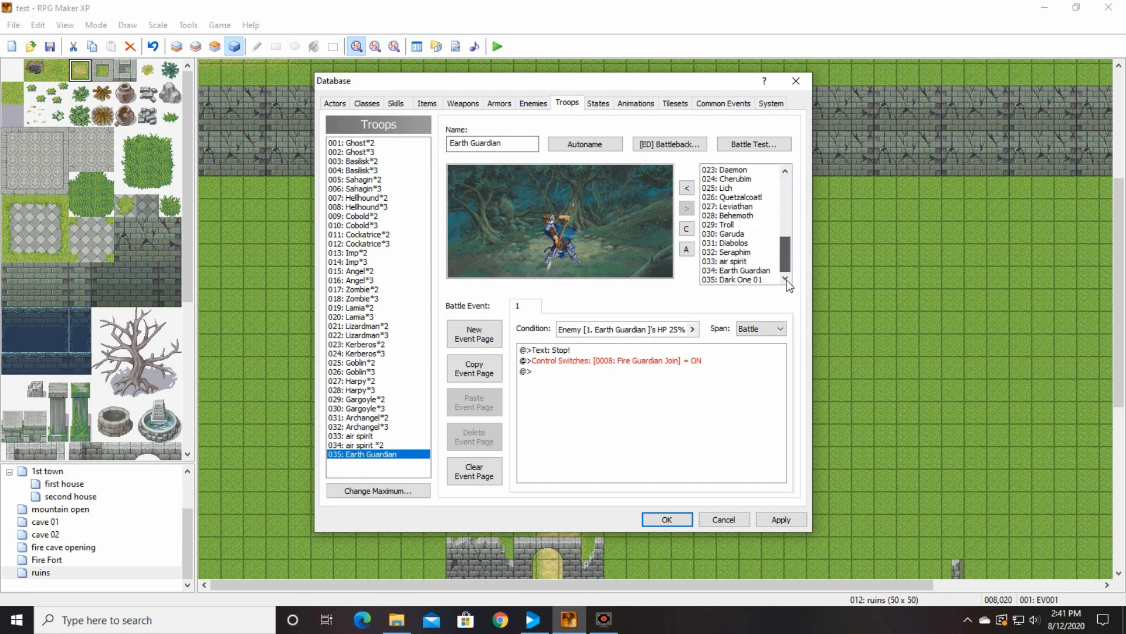
pyautogui.click(376, 498)
pyautogui.write('36')
pyautogui.press('Return')
pyautogui.click(502, 142)
pyautogui.click(363, 463)
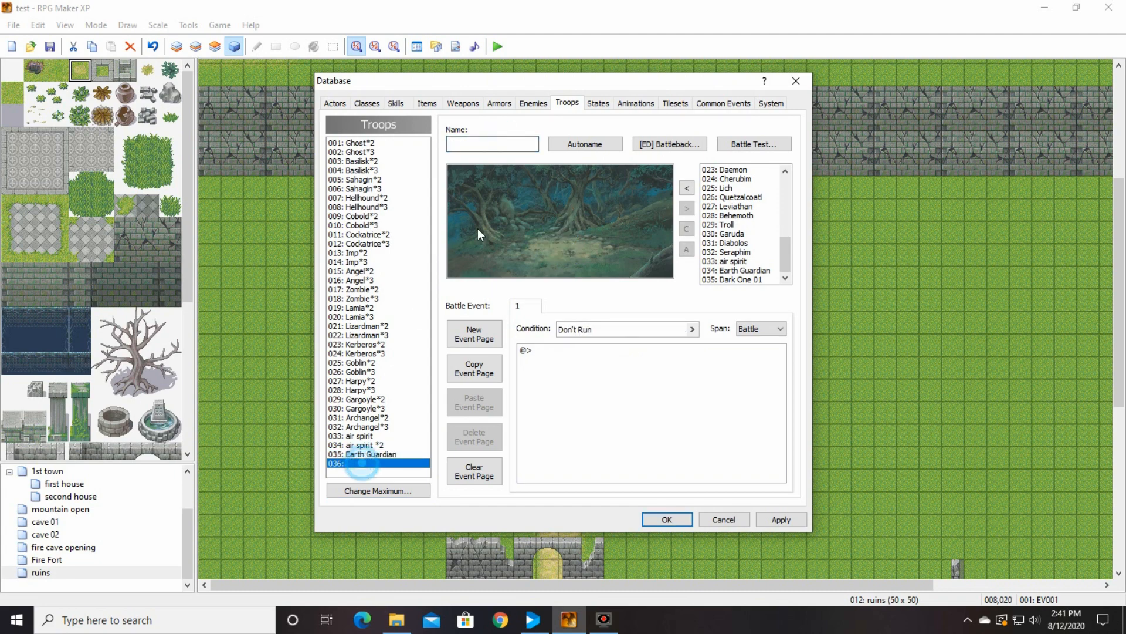
# Step: Name troop 036 "Dark One 01" and add the enemy 035: Dark One 01 to it
pyautogui.click(482, 143)
pyautogui.write('Dark One 01')
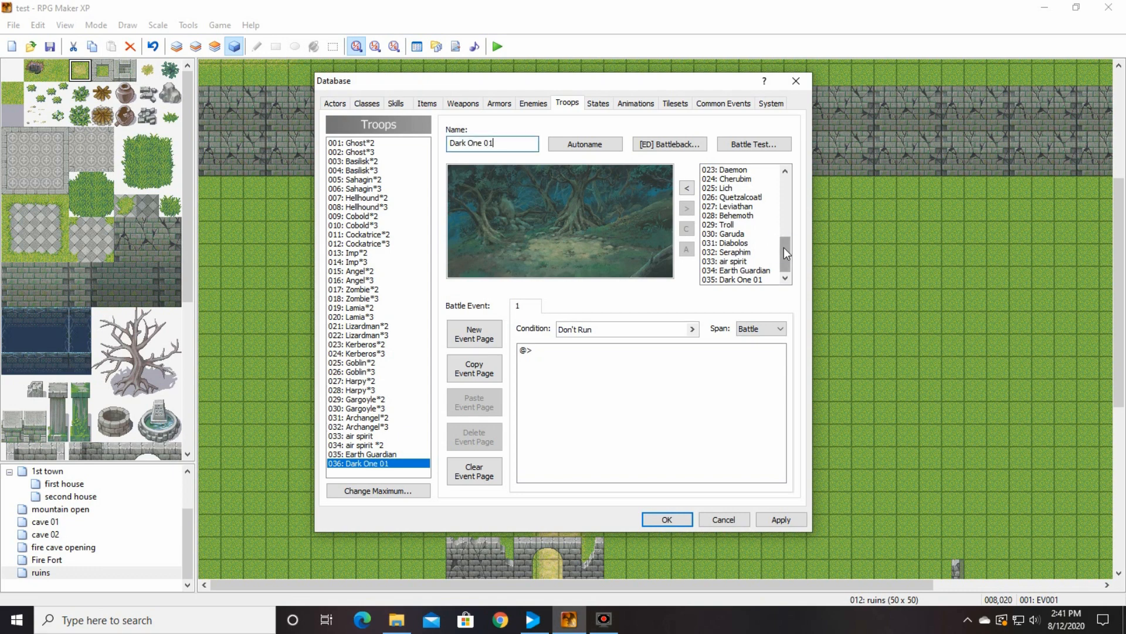
pyautogui.click(733, 279)
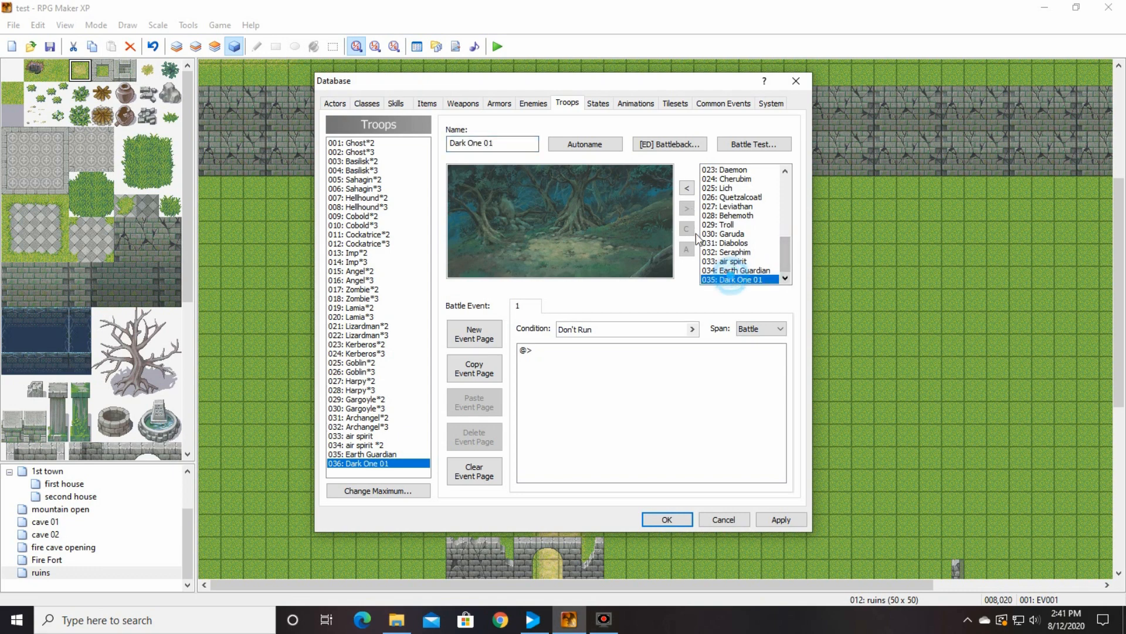
pyautogui.click(687, 188)
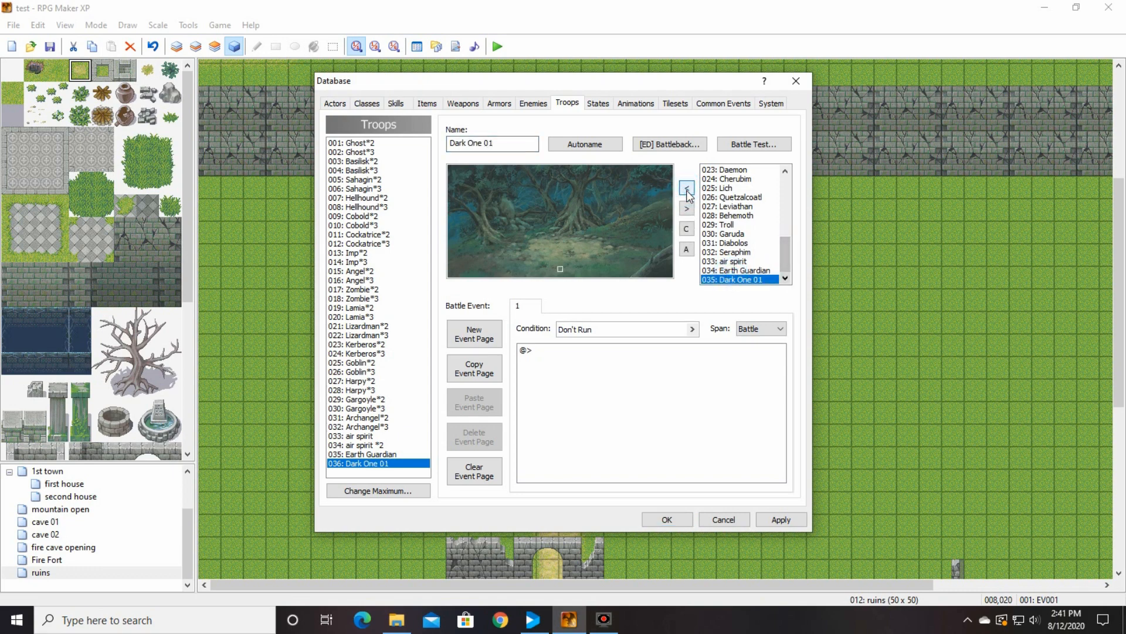
# Step: Set the troop's battle event condition to enemy Dark One 01's HP at 25% or below
pyautogui.click(693, 329)
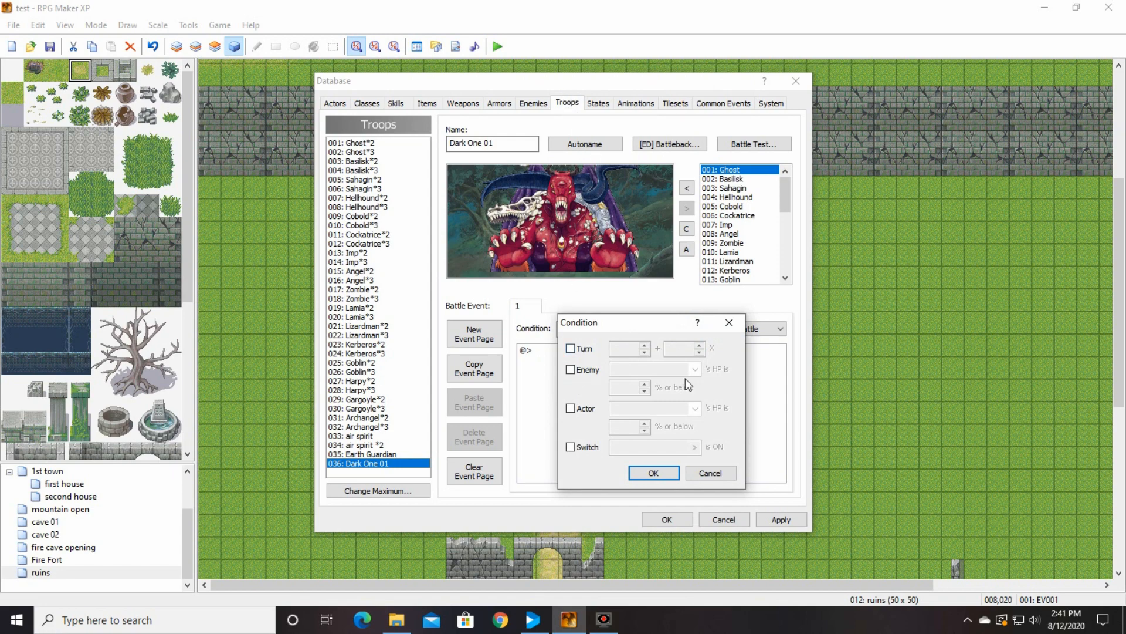
pyautogui.click(571, 369)
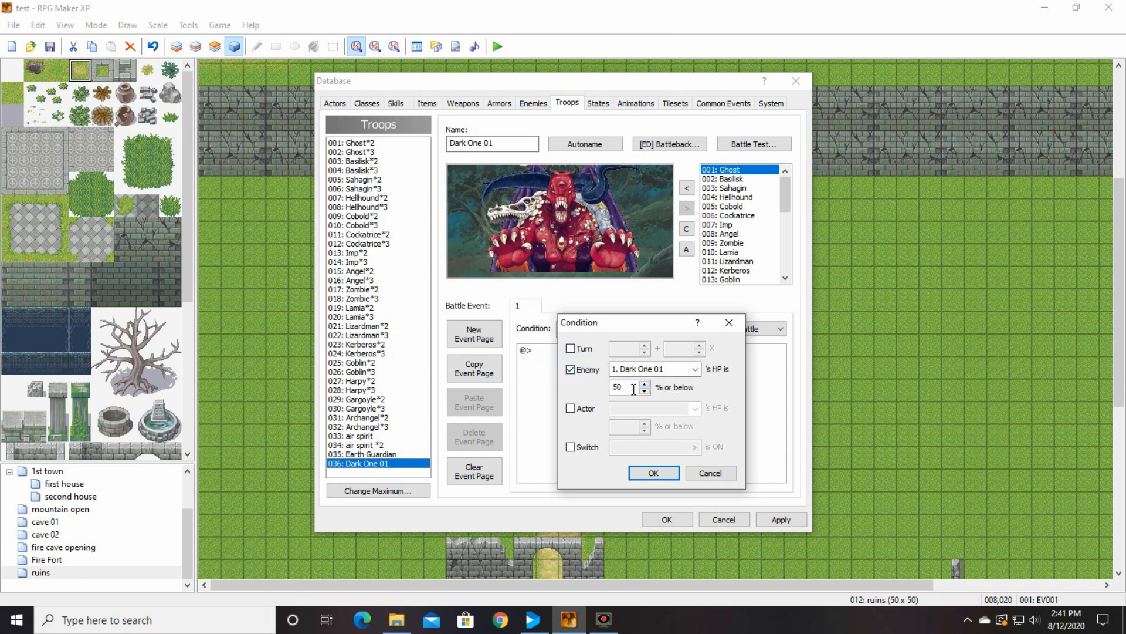
pyautogui.moveTo(632, 391); pyautogui.dragTo(590, 389)
pyautogui.write('25')
pyautogui.click(654, 473)
# Step: Add a battle event command that turns ON switch 0010, named "Dark One Defeat", and save the database changes
pyautogui.doubleClick(587, 351)
pyautogui.click(700, 255)
pyautogui.click(699, 334)
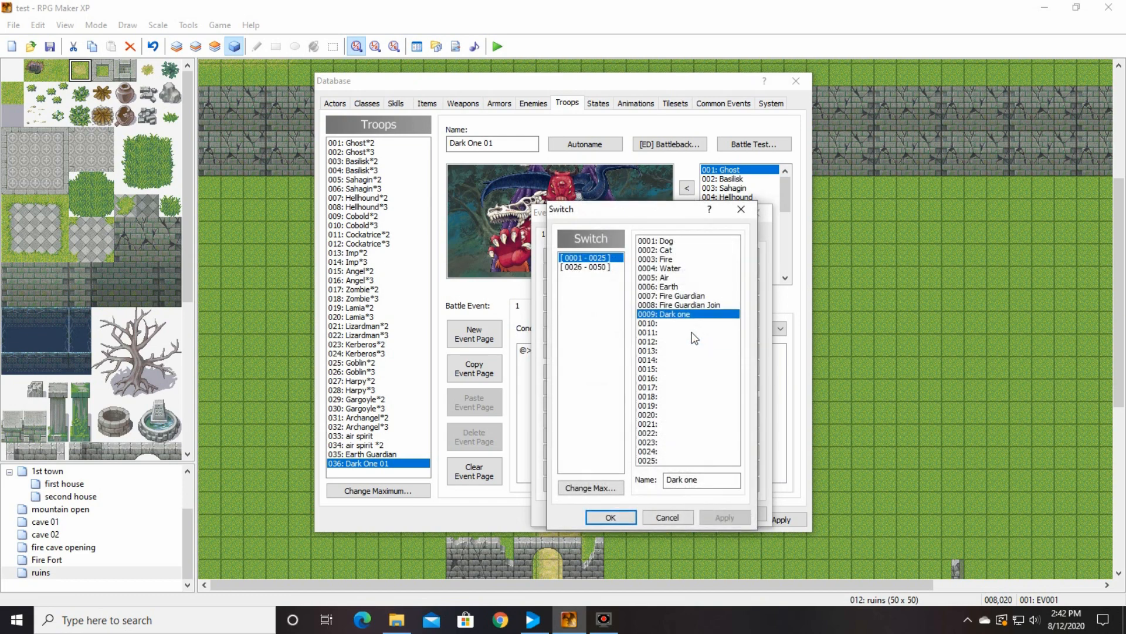
pyautogui.click(675, 322)
pyautogui.click(682, 479)
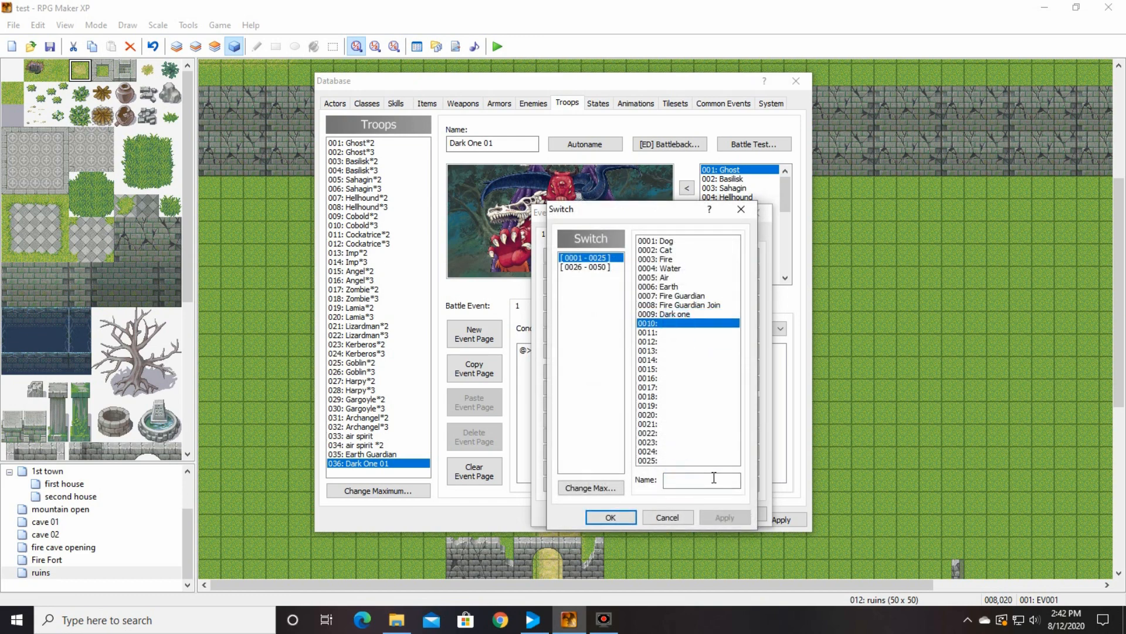
pyautogui.write('Dak ')
pyautogui.write('r')
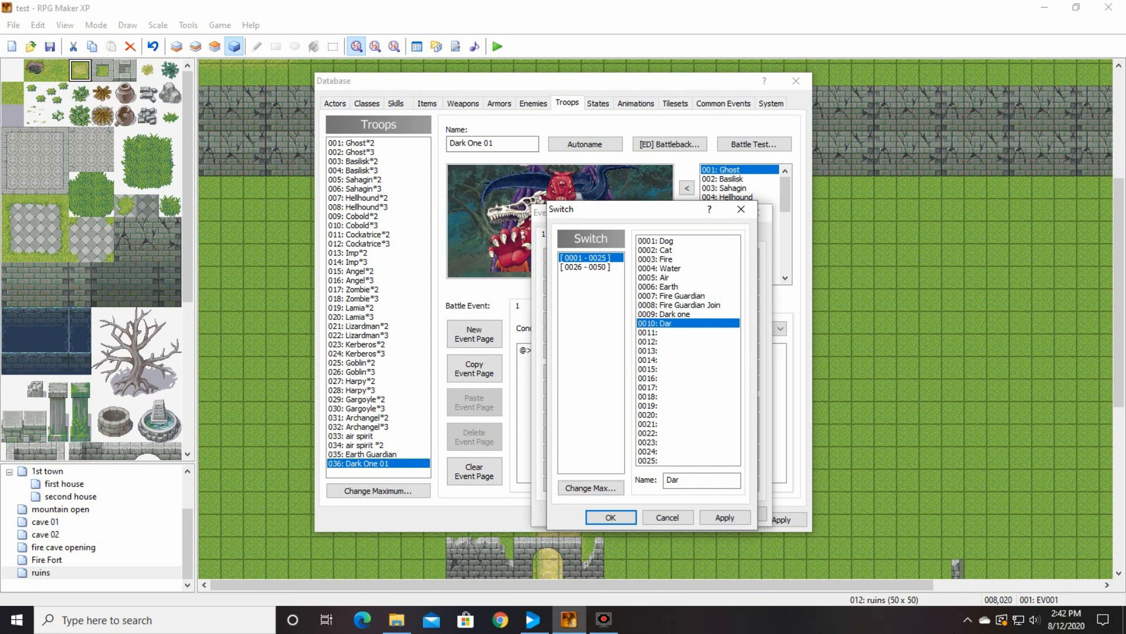
pyautogui.write('k One Defeat')
pyautogui.click(608, 515)
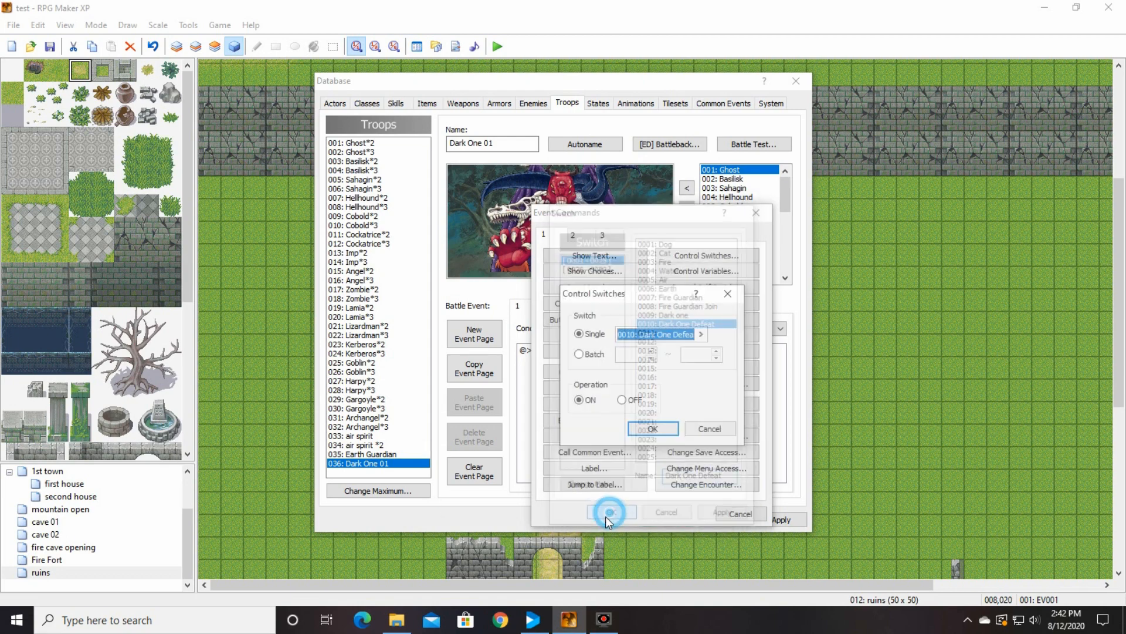
pyautogui.click(663, 431)
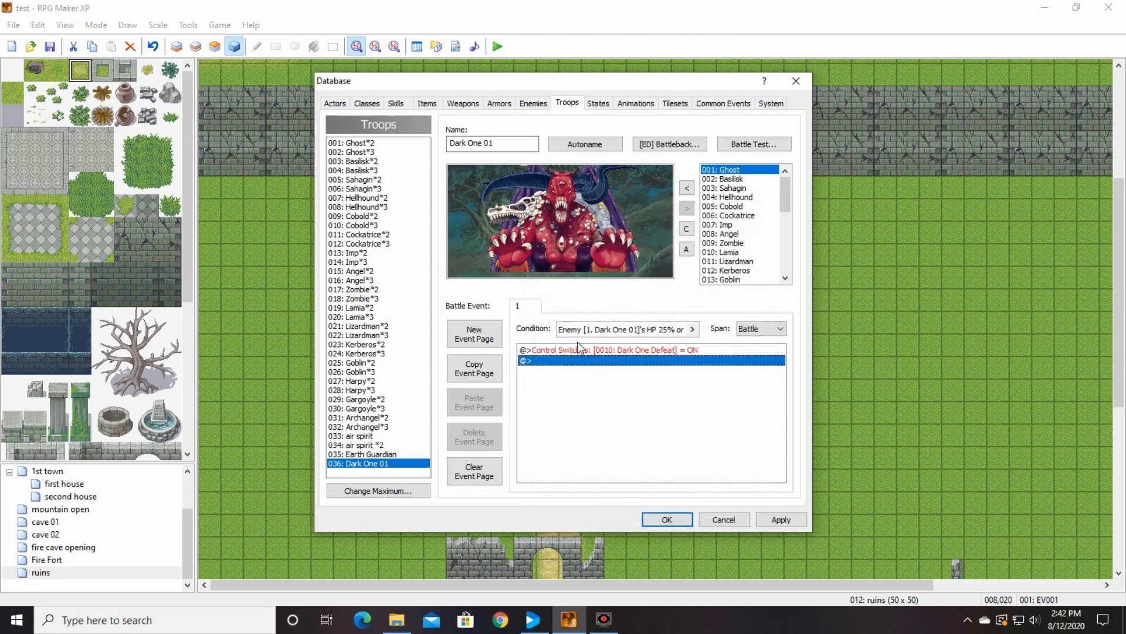
pyautogui.click(667, 520)
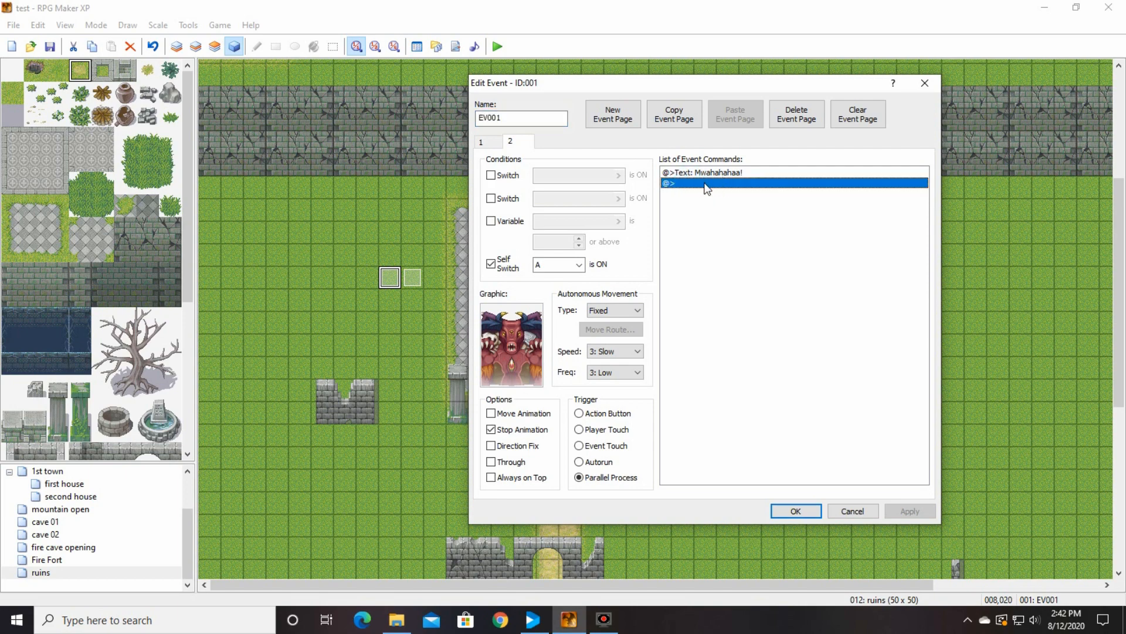
# Step: Add a Battle Processing command with troop 036: Dark One 01 after the text on page 2 of event EV001
pyautogui.doubleClick(701, 184)
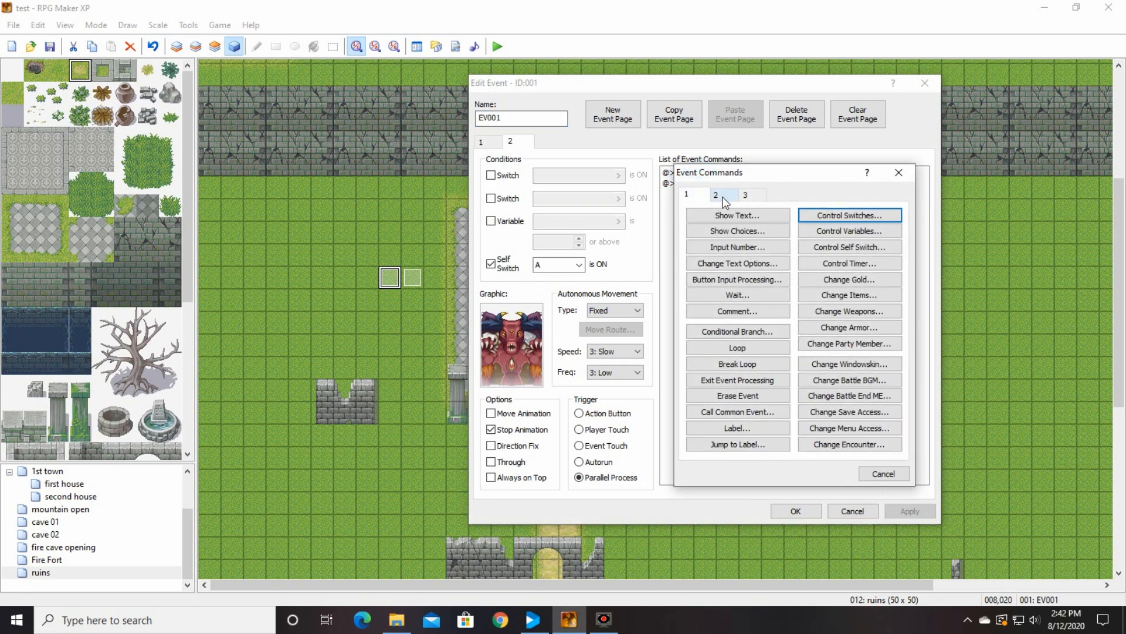
pyautogui.click(716, 194)
pyautogui.click(757, 197)
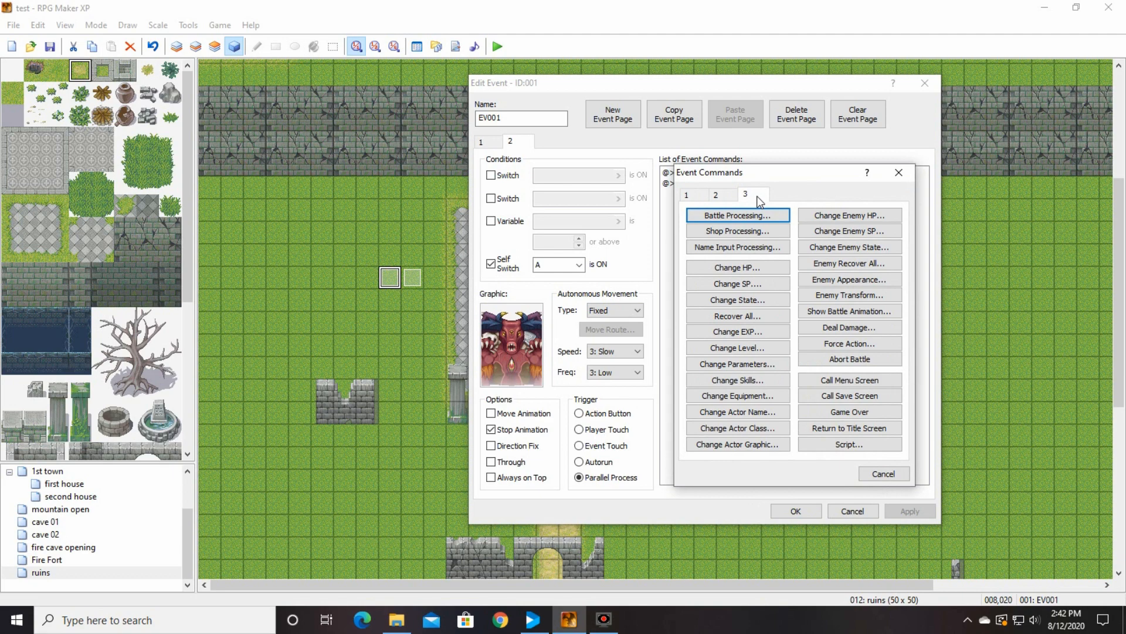
pyautogui.click(735, 217)
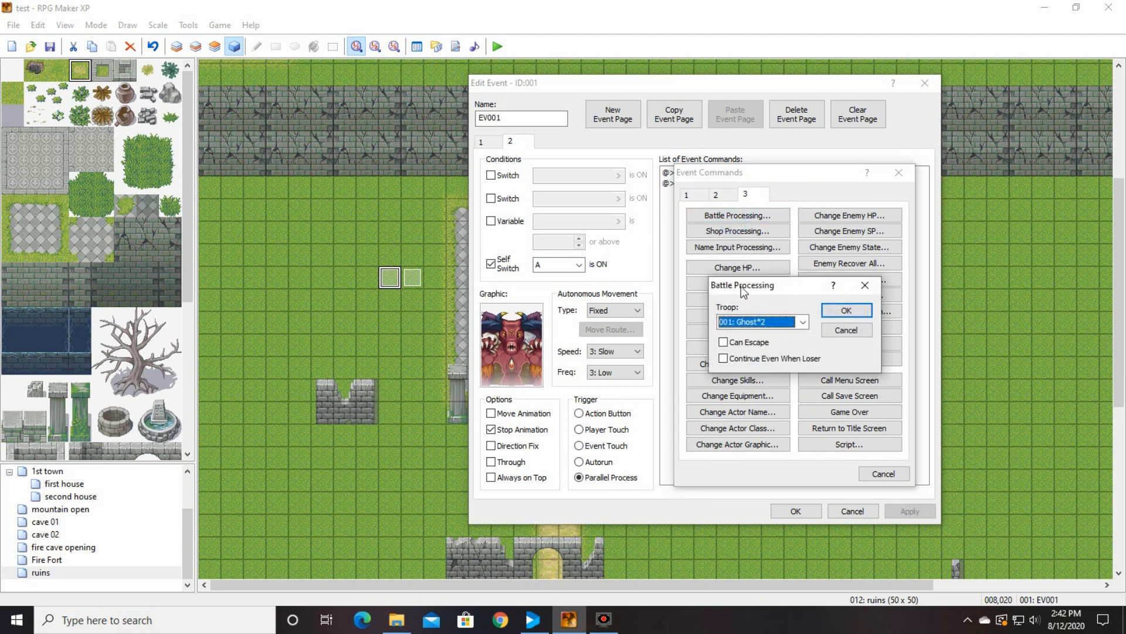
pyautogui.click(802, 322)
pyautogui.scroll(-2, 794, 446)
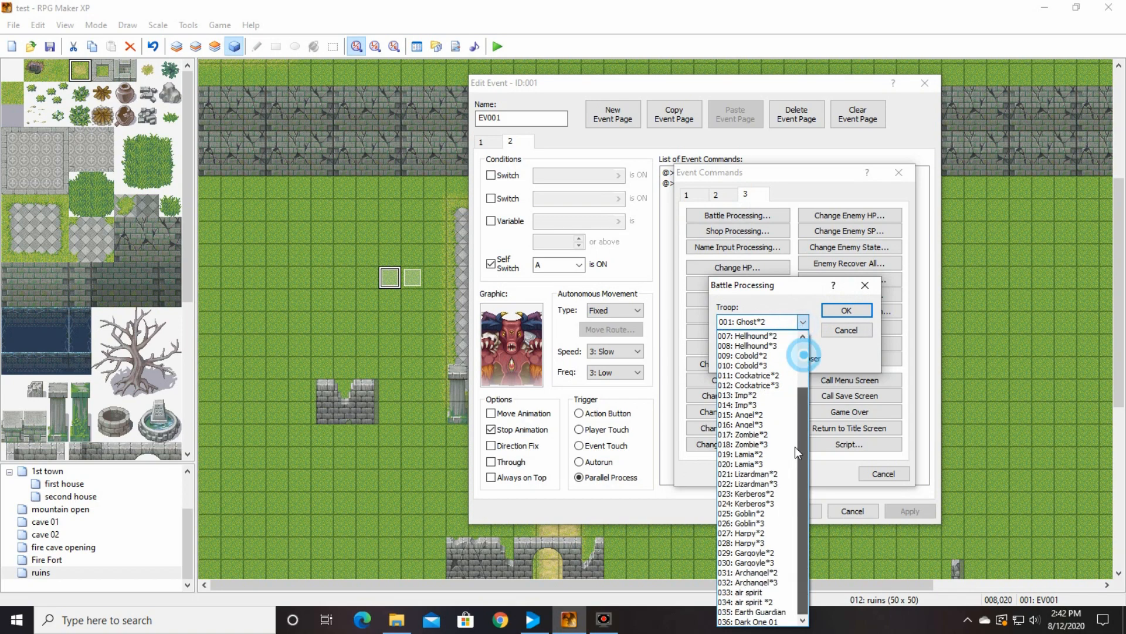
pyautogui.click(782, 621)
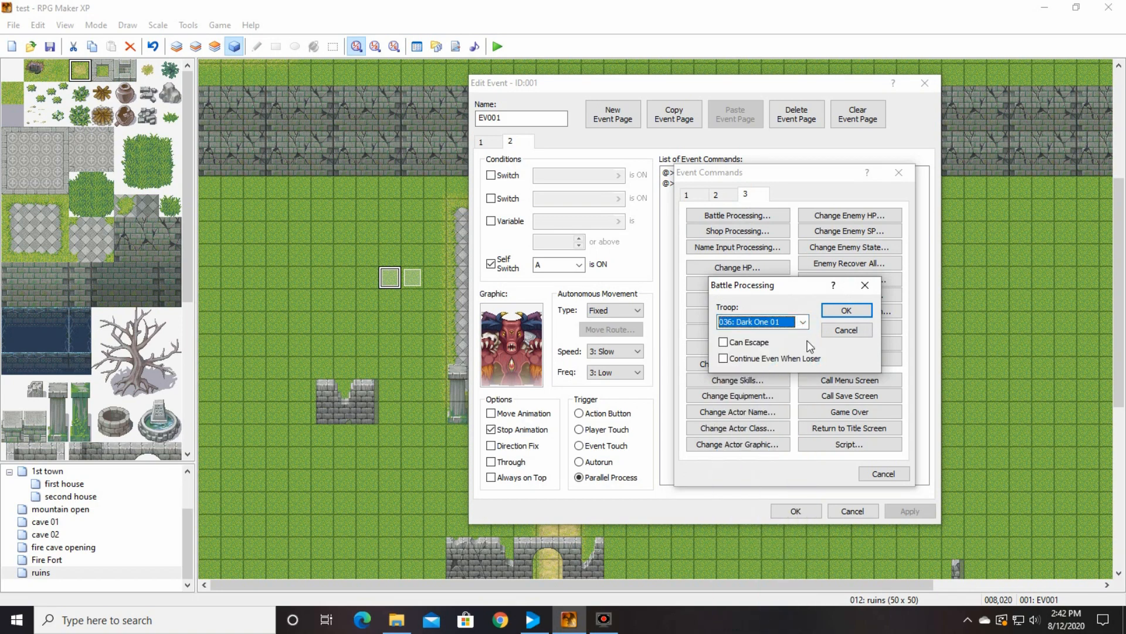
pyautogui.click(846, 310)
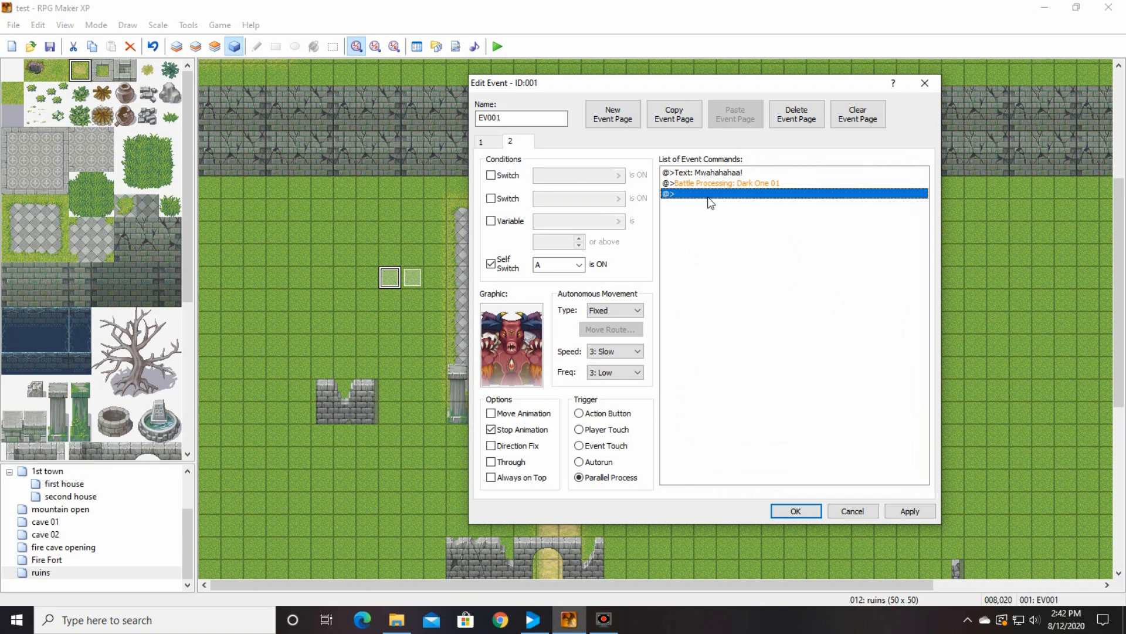
# Step: Insert a Change Battle BGM command using 010-LastBoss02 before the Battle Processing command
pyautogui.click(714, 174)
pyautogui.click(715, 183)
pyautogui.rightClick(714, 183)
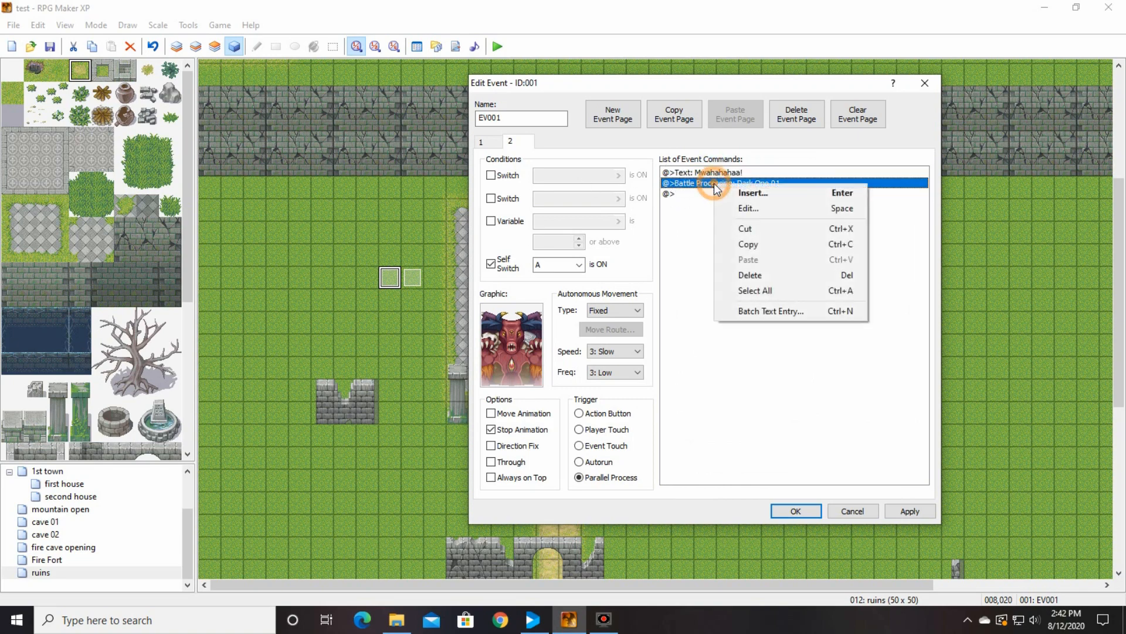
pyautogui.click(741, 190)
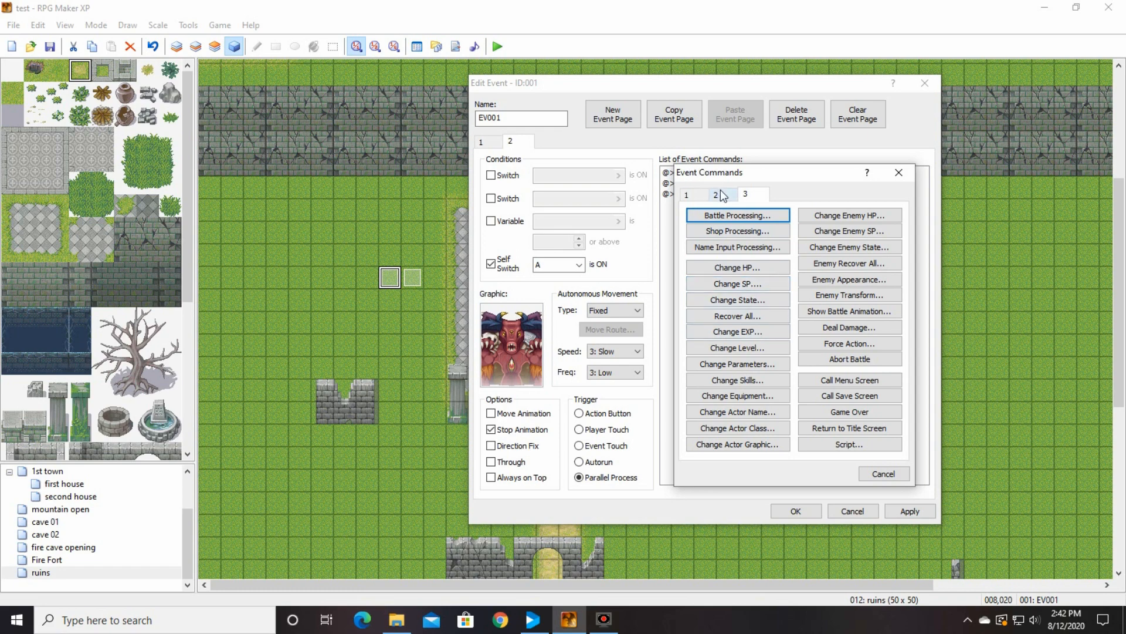
pyautogui.click(718, 194)
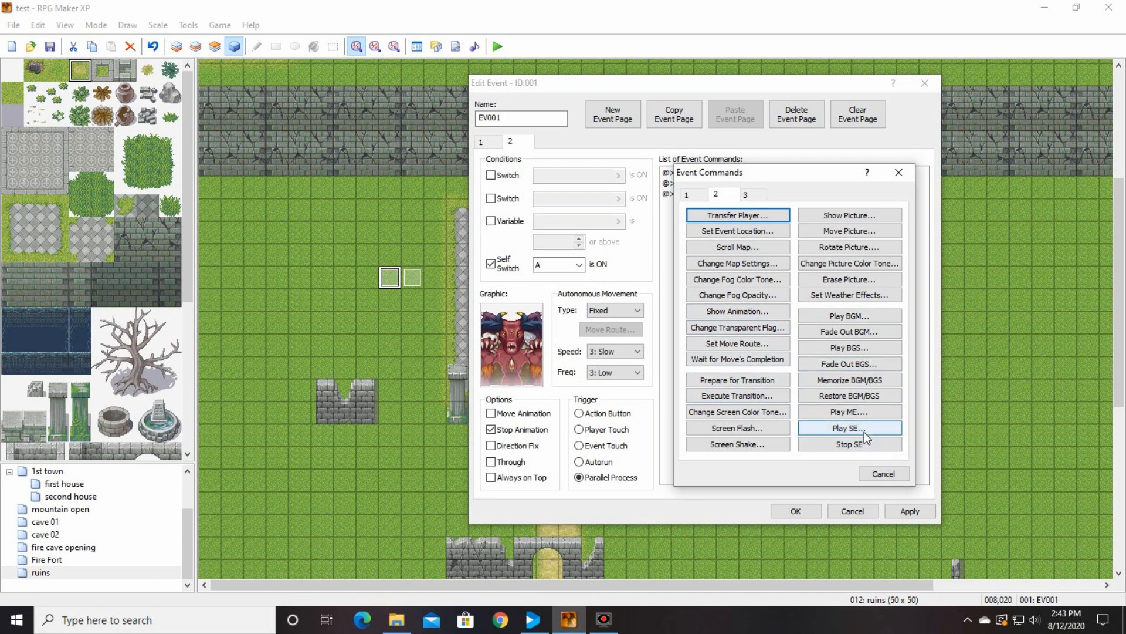
pyautogui.click(686, 194)
pyautogui.click(876, 385)
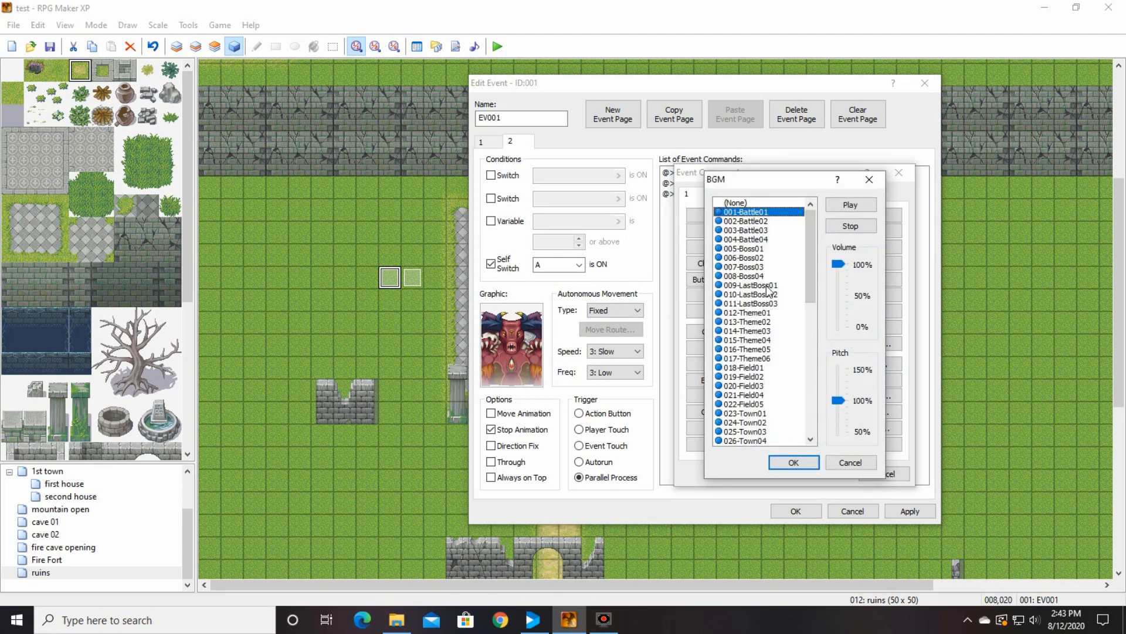
pyautogui.click(766, 286)
pyautogui.click(774, 296)
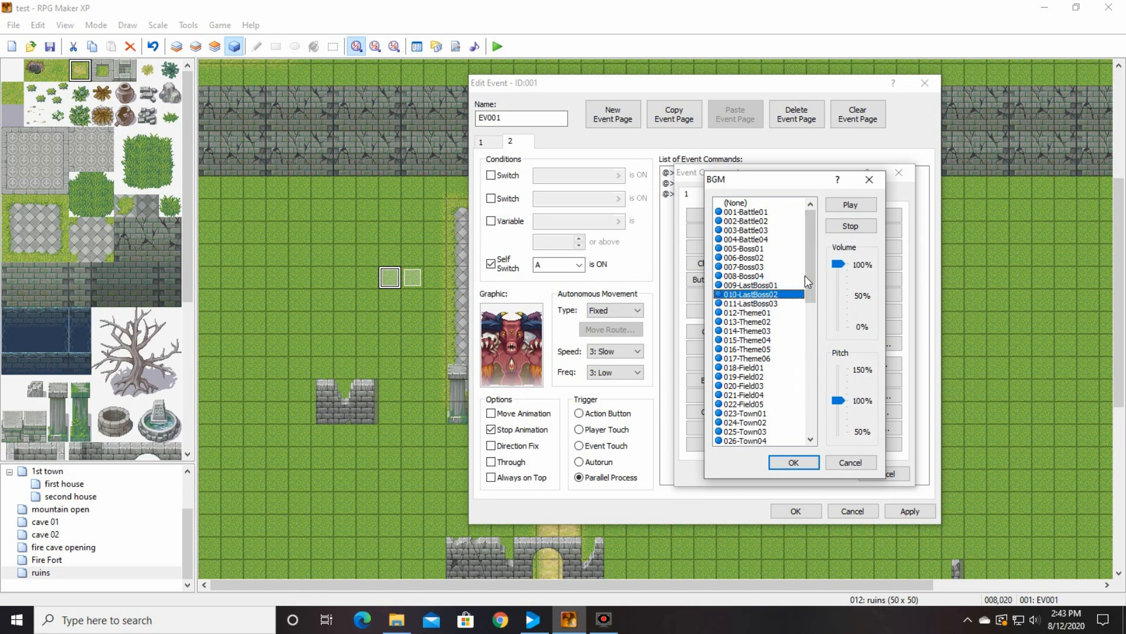
pyautogui.click(835, 229)
pyautogui.click(793, 462)
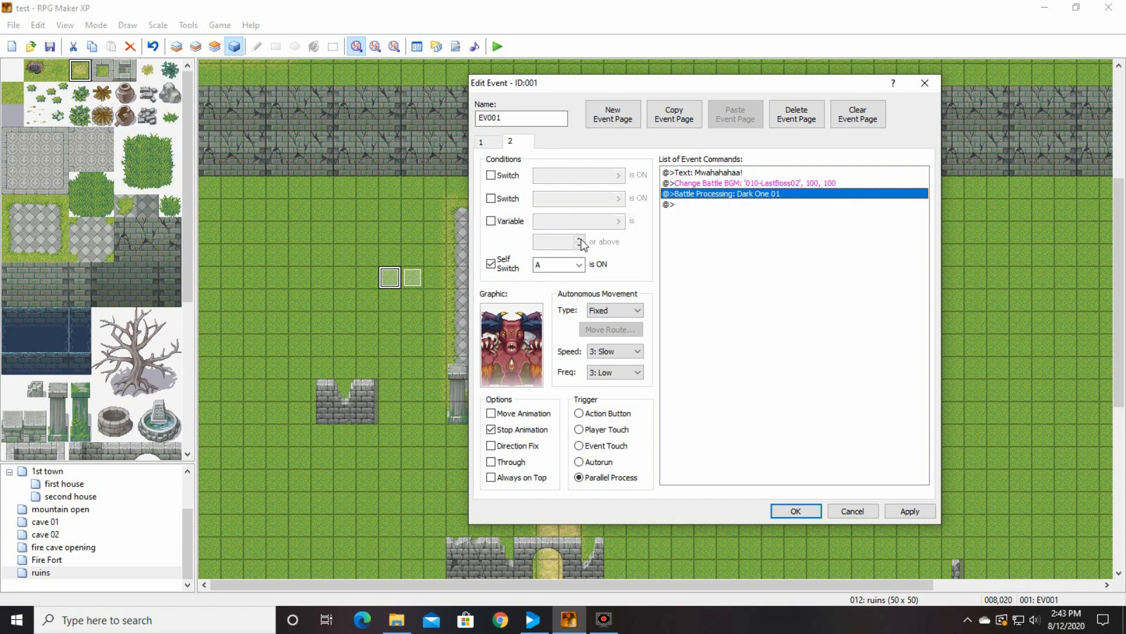
# Step: Duplicate page 2 of event EV001 as page 3 and disable the copy's self switch condition
pyautogui.click(678, 116)
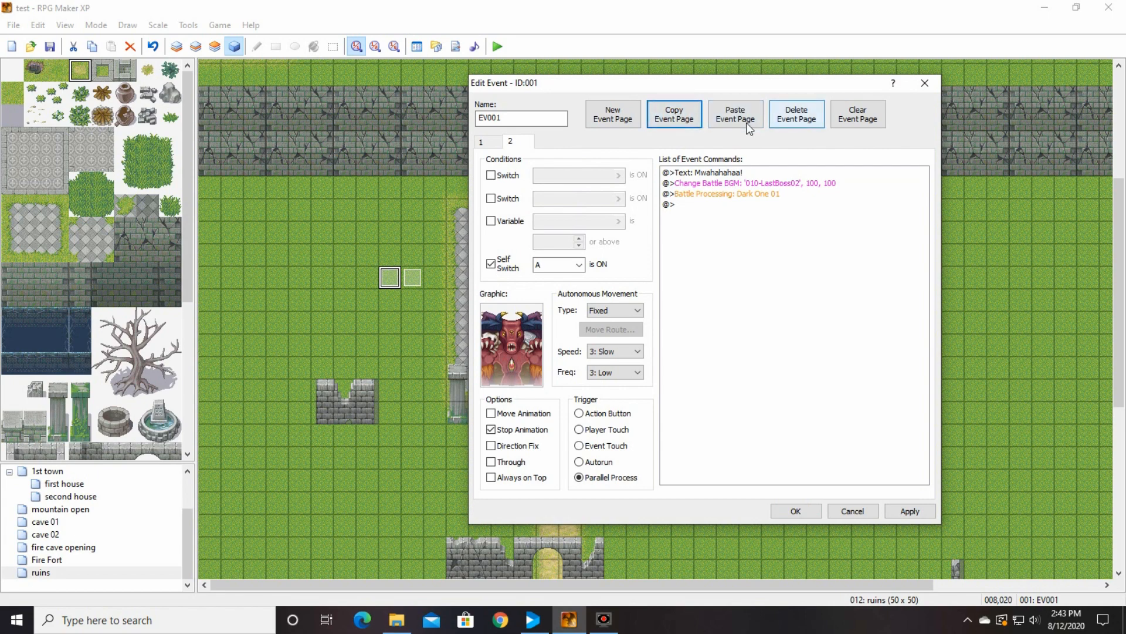
pyautogui.click(742, 121)
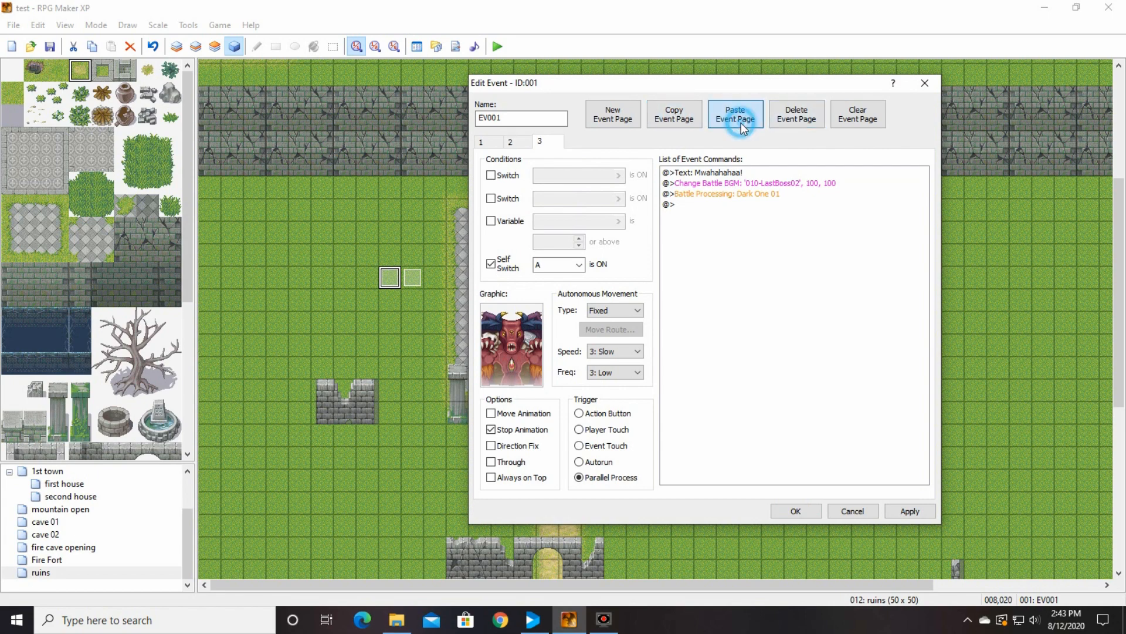
pyautogui.click(492, 264)
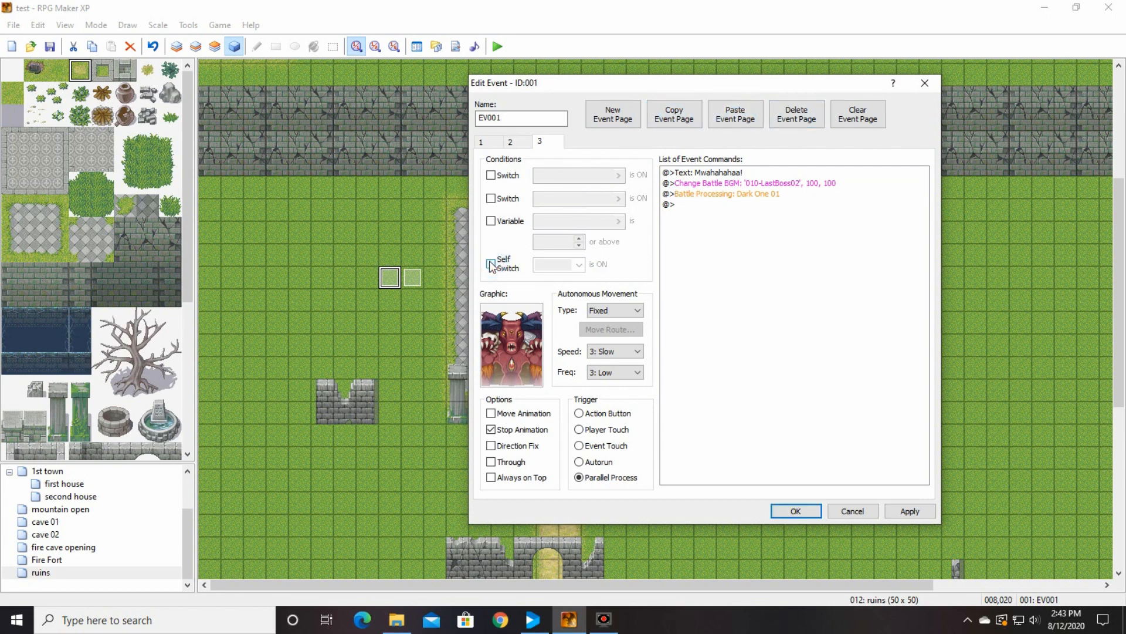
# Step: Delete the text, battle BGM and battle processing commands from page 3 of the event
pyautogui.click(684, 174)
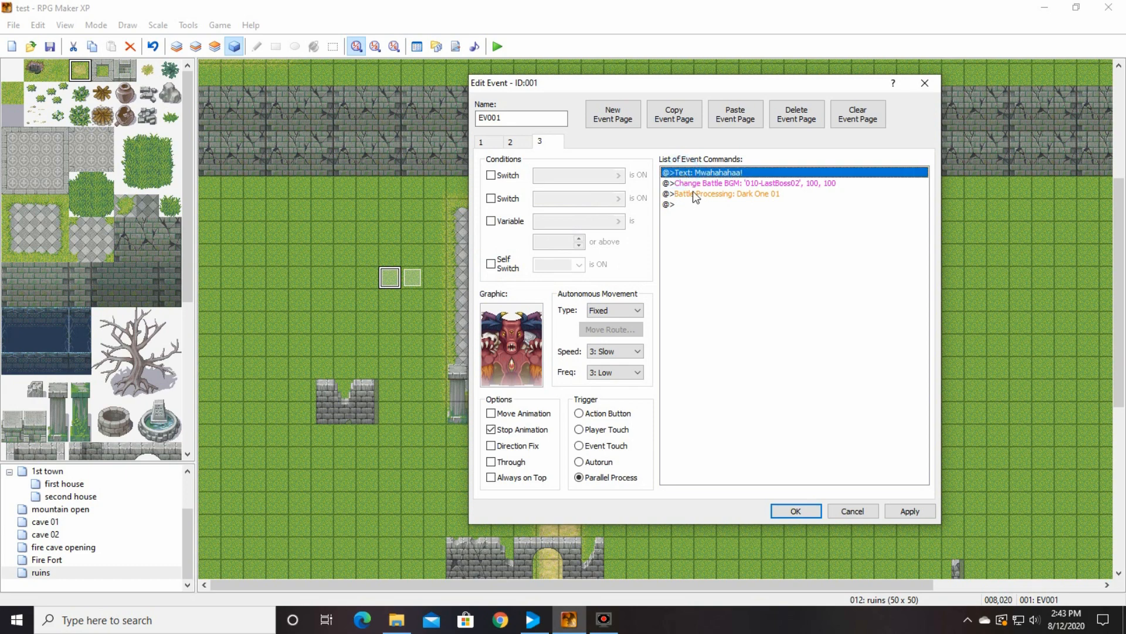
pyautogui.keyDown('shift'); pyautogui.click(695, 207); pyautogui.keyUp('shift')
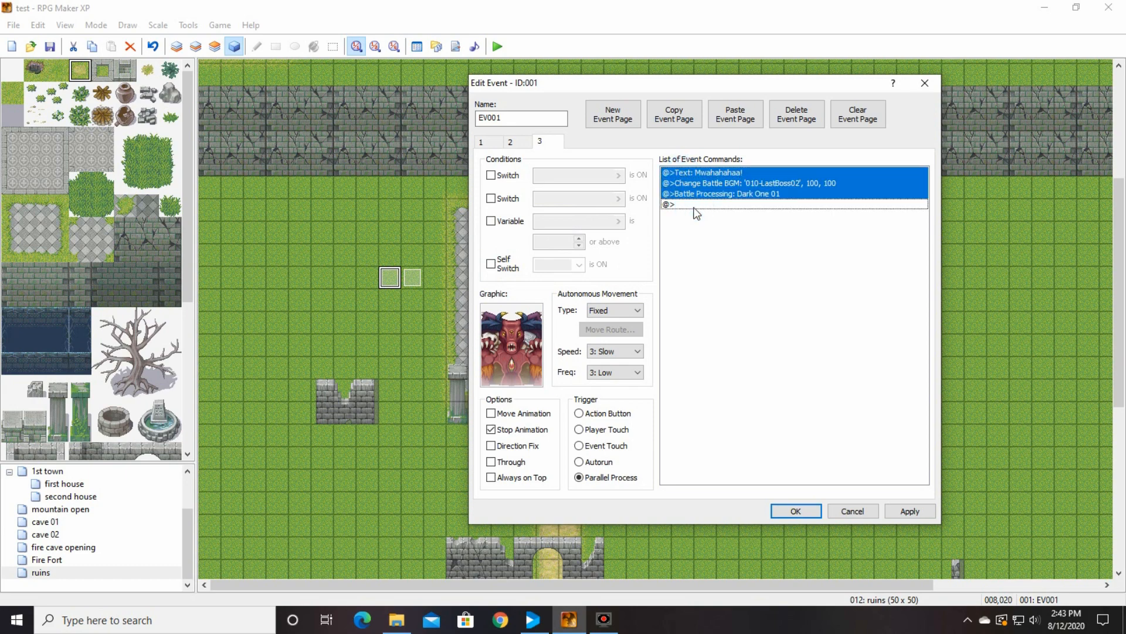
pyautogui.press('Delete')
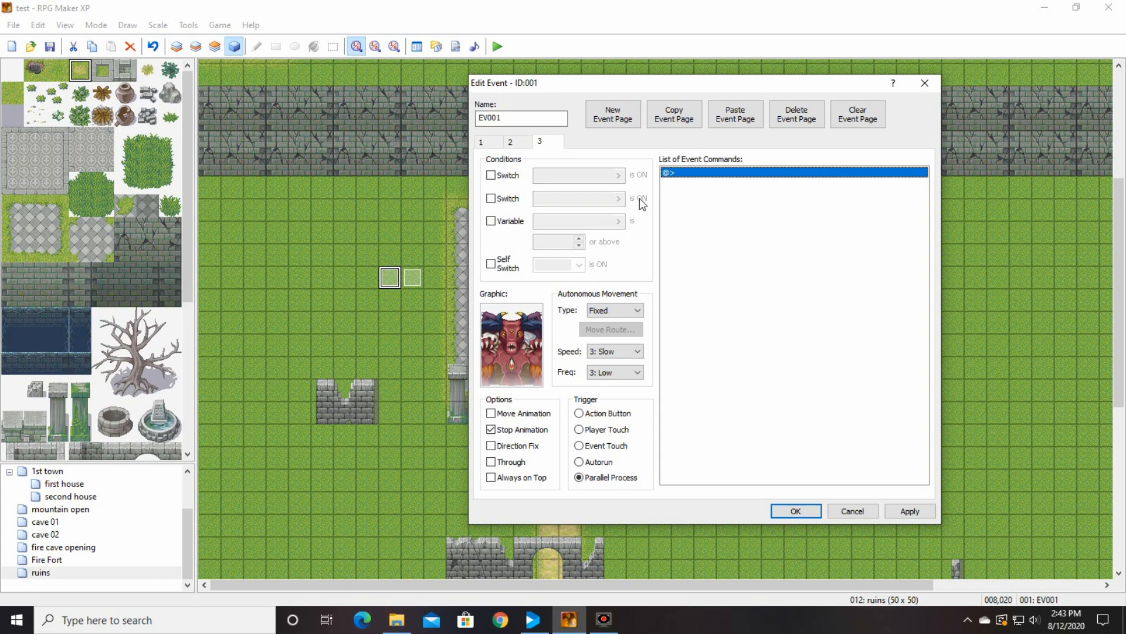
# Step: Make page 3 of event EV001 require switch 0010: Dark One Defeat to be ON
pyautogui.click(493, 175)
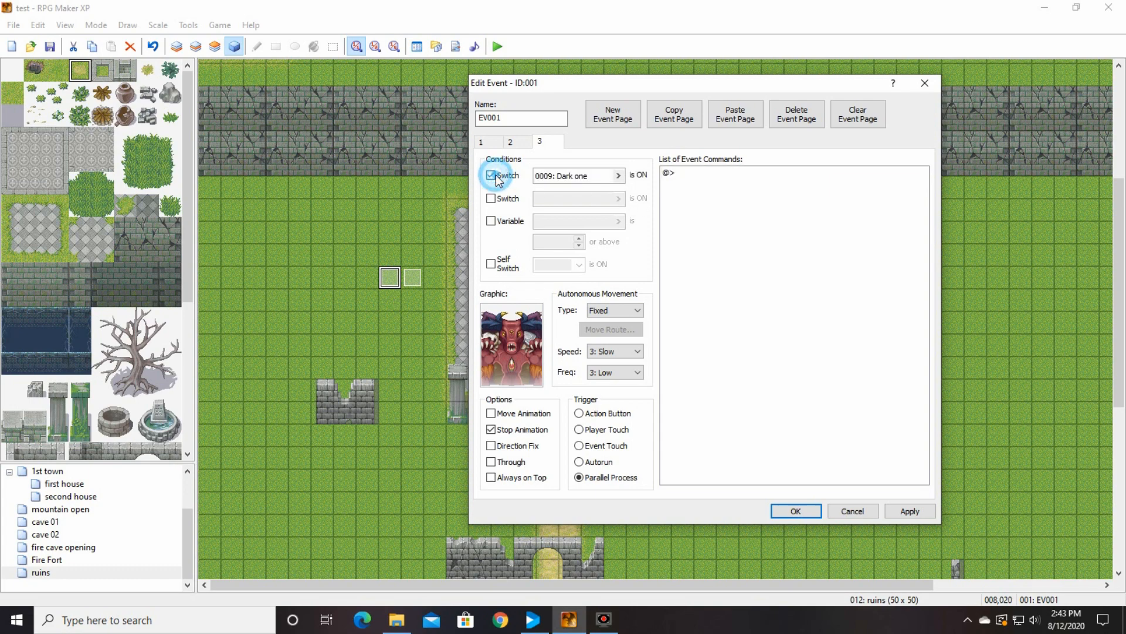
pyautogui.click(618, 176)
pyautogui.click(752, 259)
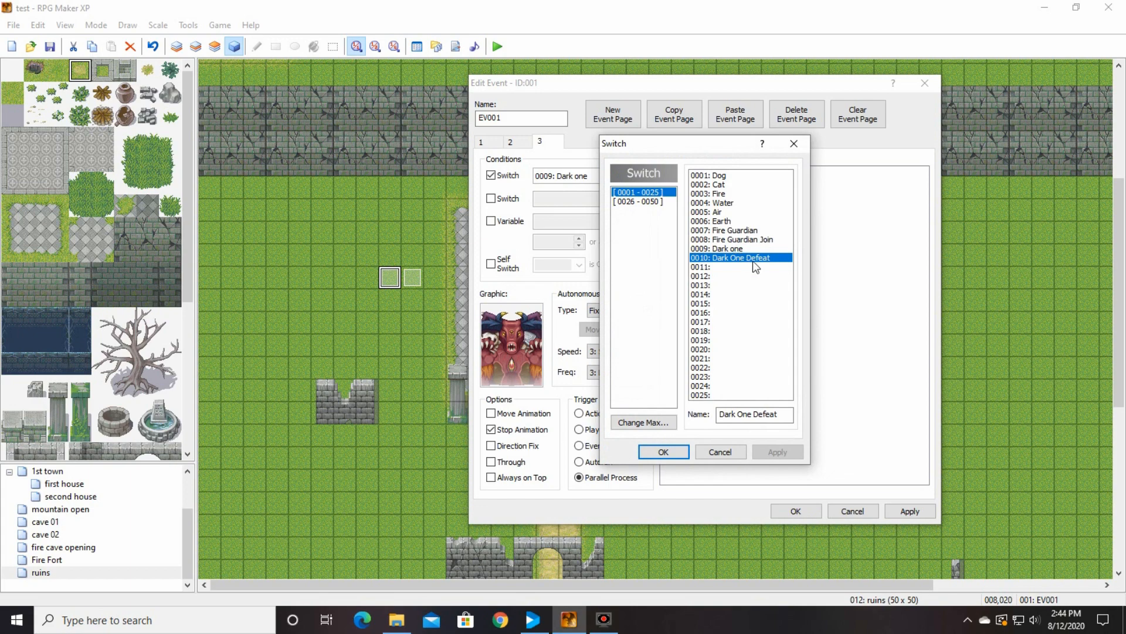
pyautogui.click(665, 453)
# Step: Add a Show Text command reading "Noooooo!" to page 3 of the event
pyautogui.click(710, 175)
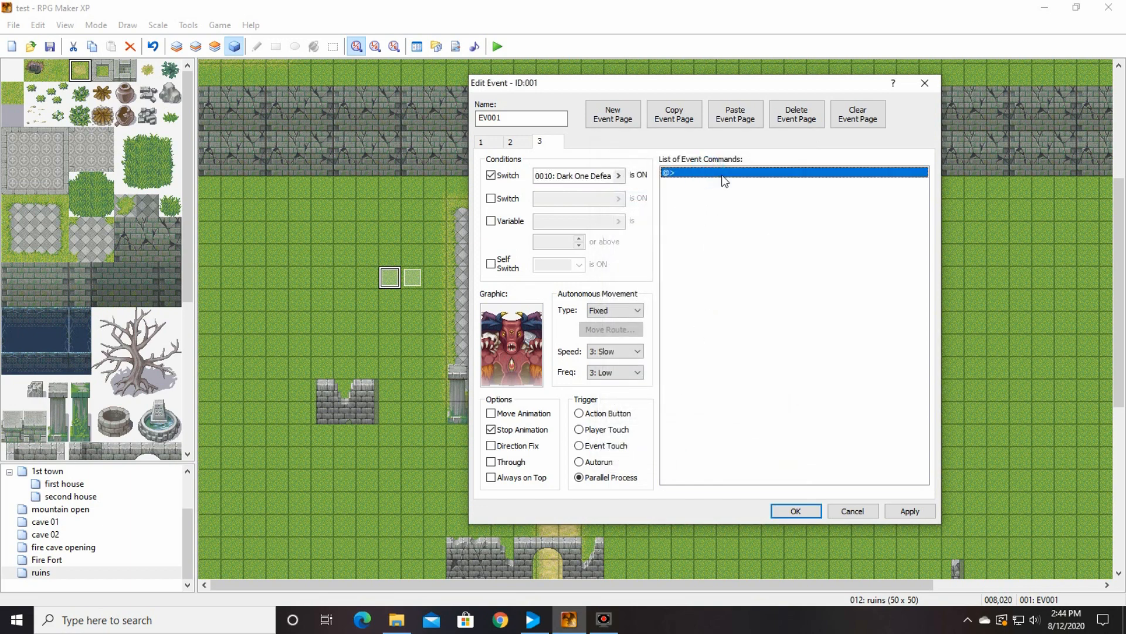
pyautogui.doubleClick(725, 175)
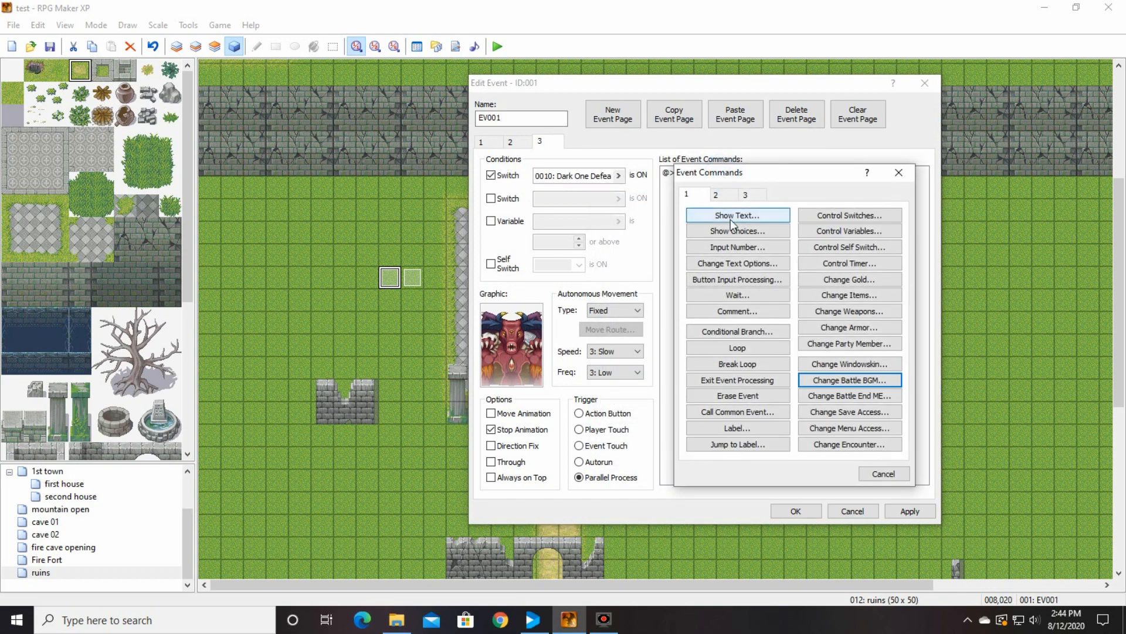
pyautogui.click(730, 217)
pyautogui.write('Noooooo')
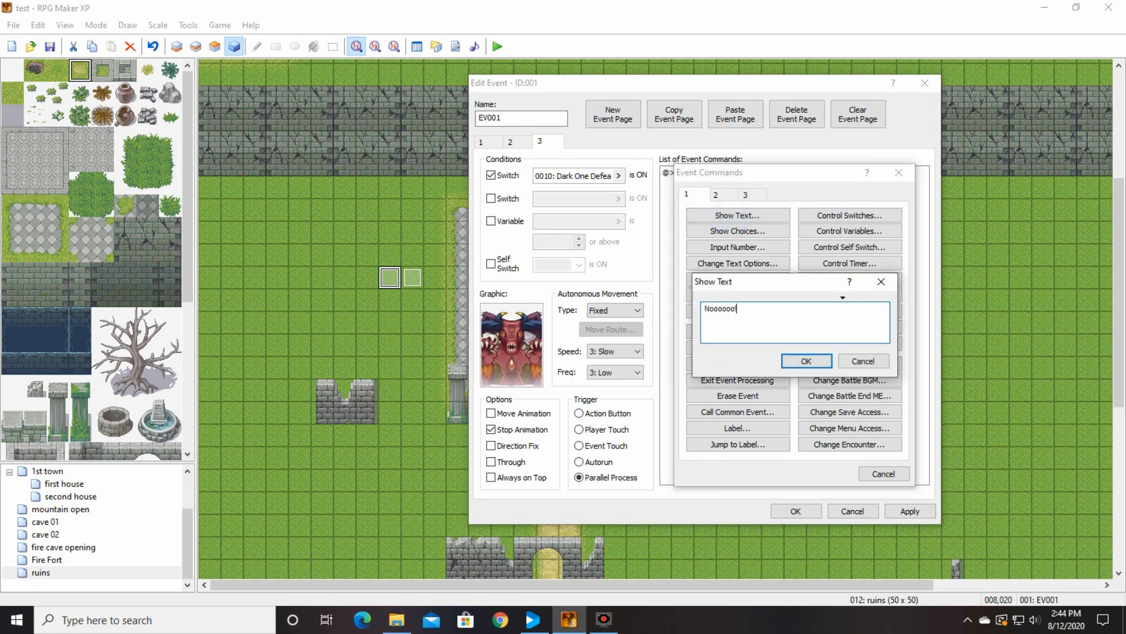
pyautogui.write('!')
pyautogui.click(806, 360)
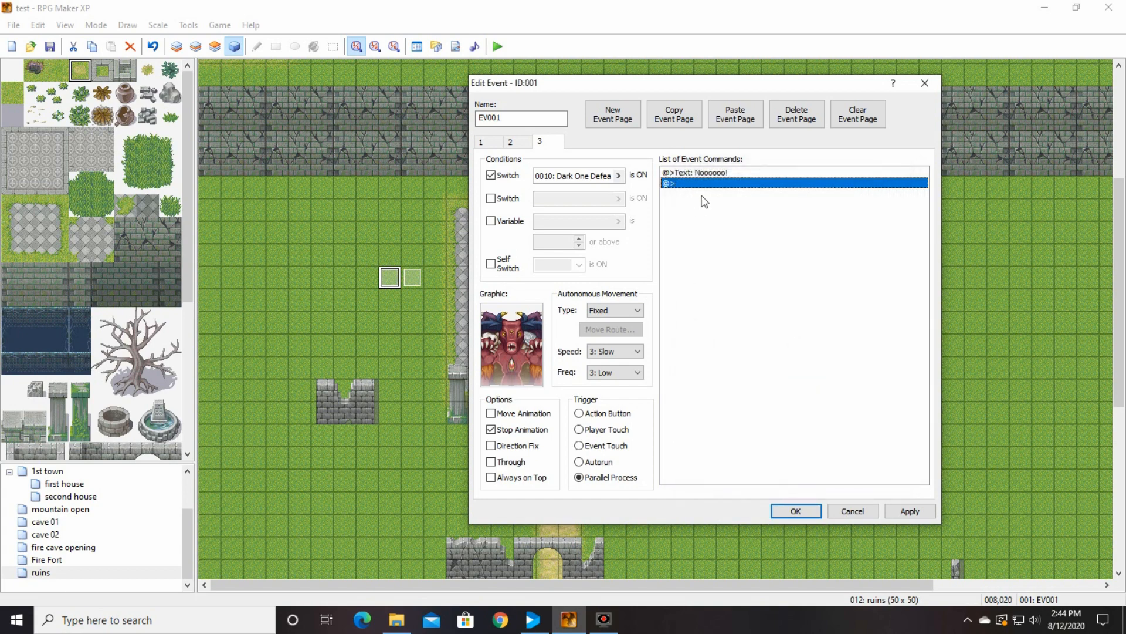
# Step: Add a second Show Text command on page 3 reading "You are far too strong for me!"
pyautogui.doubleClick(703, 186)
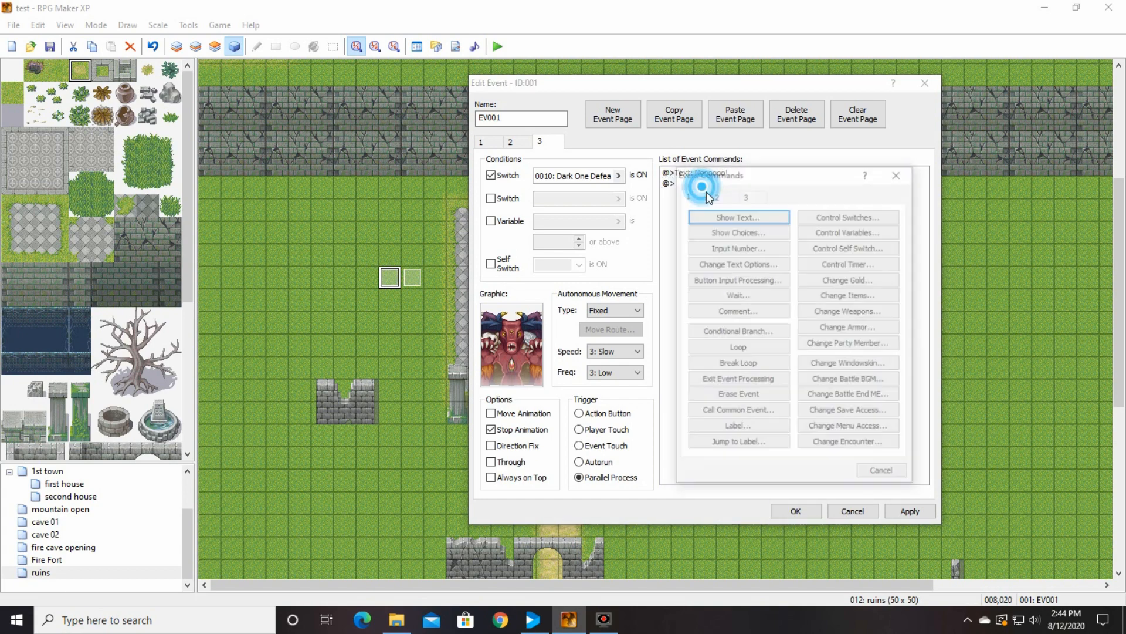
pyautogui.click(734, 213)
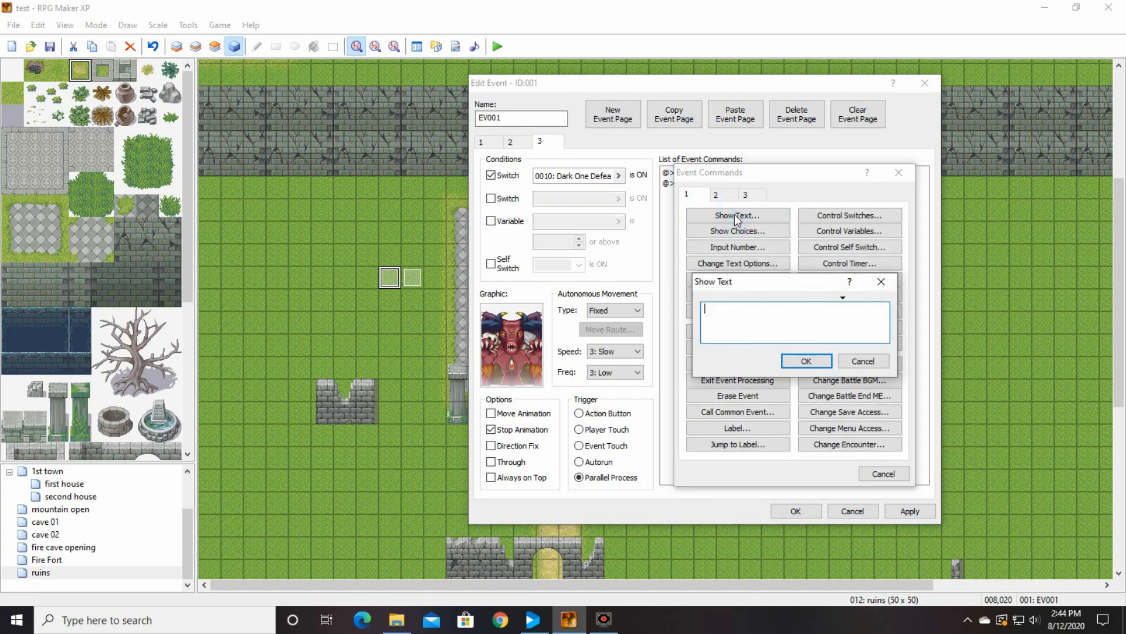
pyautogui.write('You are far too strong for me!')
pyautogui.click(807, 360)
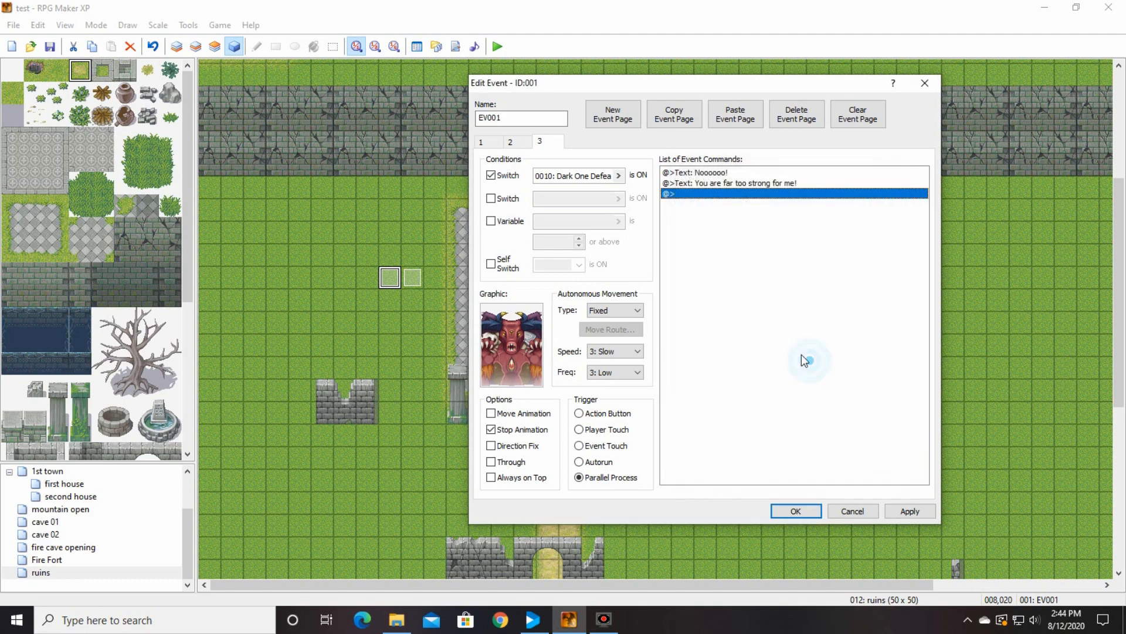
# Step: Add a two-line Show Text command on page 3: "But you haven't seen the last of" and "my FANTASTIC POWERS"
pyautogui.doubleClick(713, 193)
pyautogui.click(735, 217)
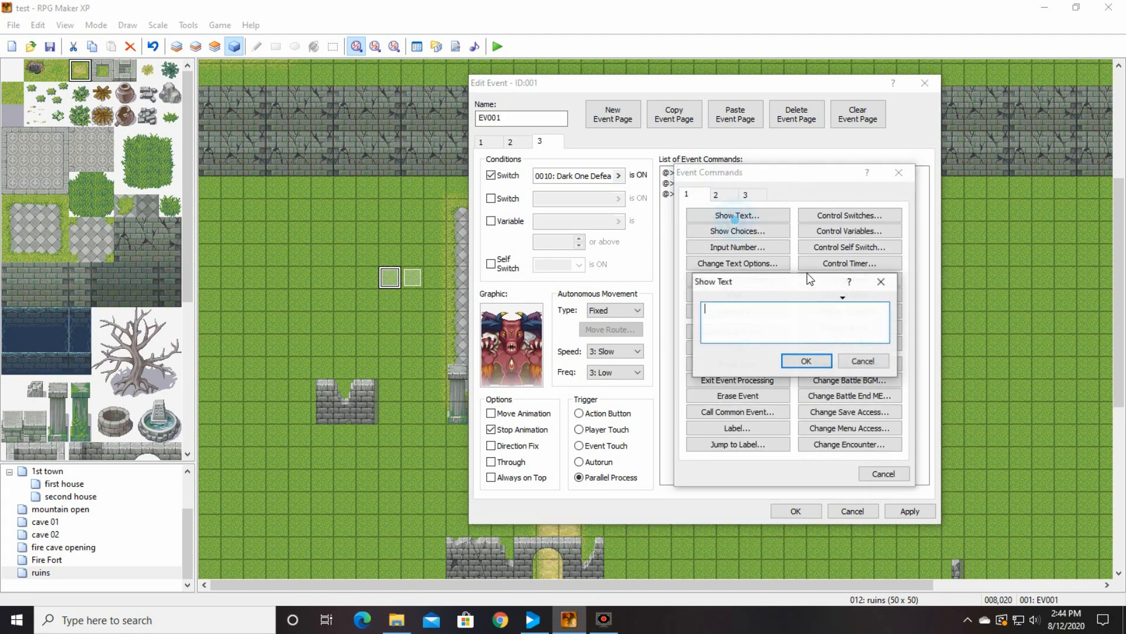
pyautogui.write("But you haven't seen the last of")
pyautogui.press('Return')
pyautogui.write('my FANTASTIC ')
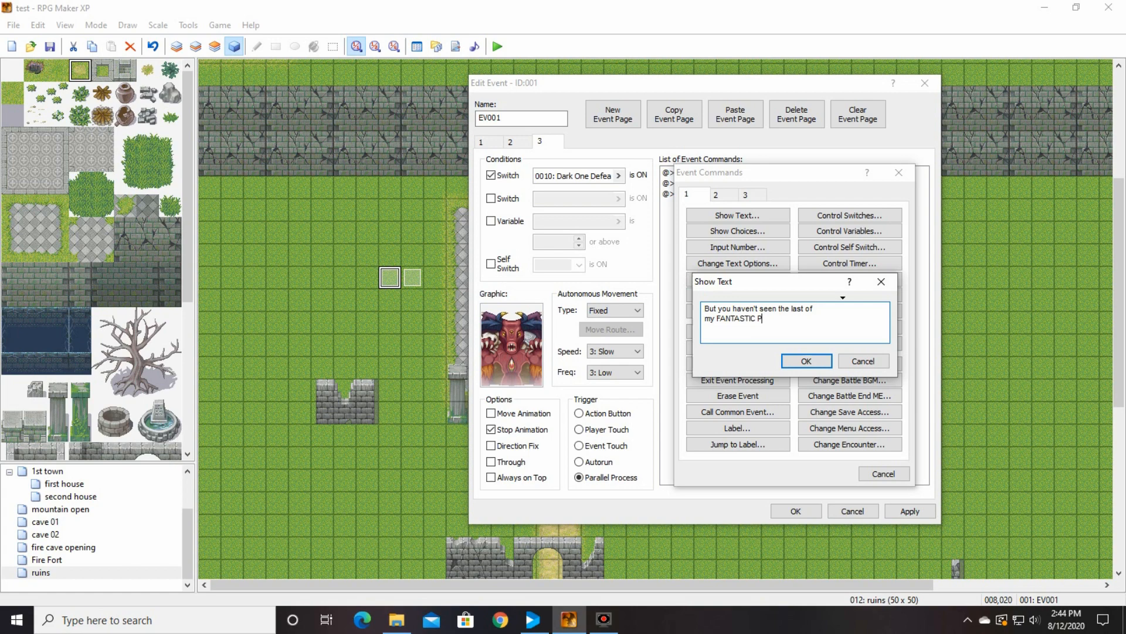
pyautogui.write('POWERS')
pyautogui.click(809, 360)
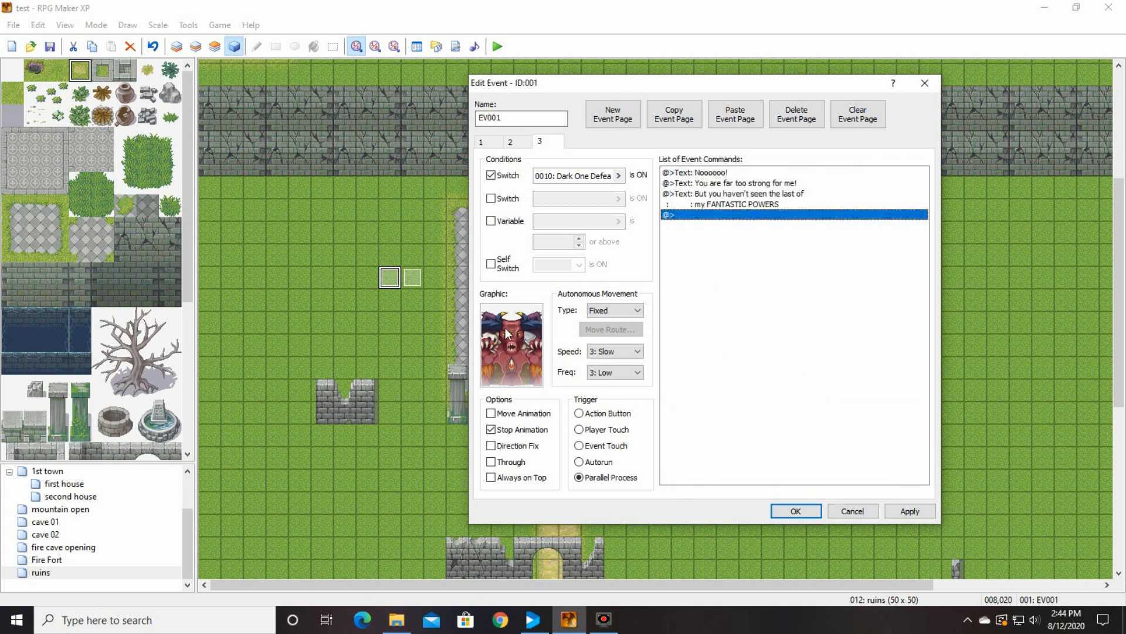
# Step: Add a Show Text command reading "Mwahahahahaha" at the end of page 3's command list
pyautogui.doubleClick(681, 215)
pyautogui.click(705, 215)
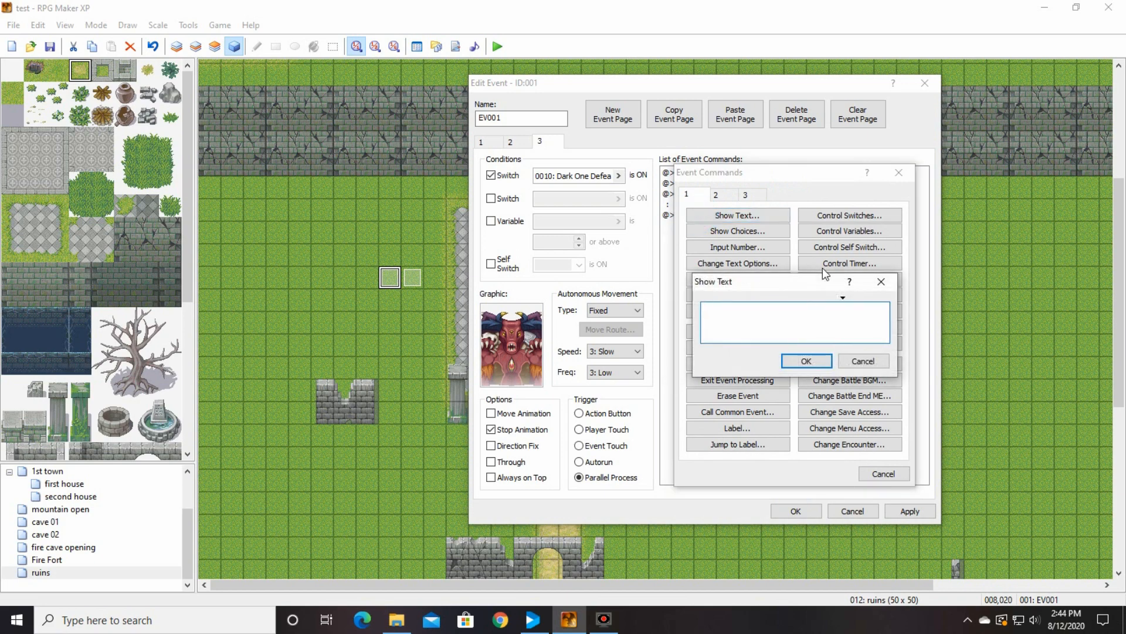
pyautogui.write('Mwahahahahaha')
pyautogui.click(826, 365)
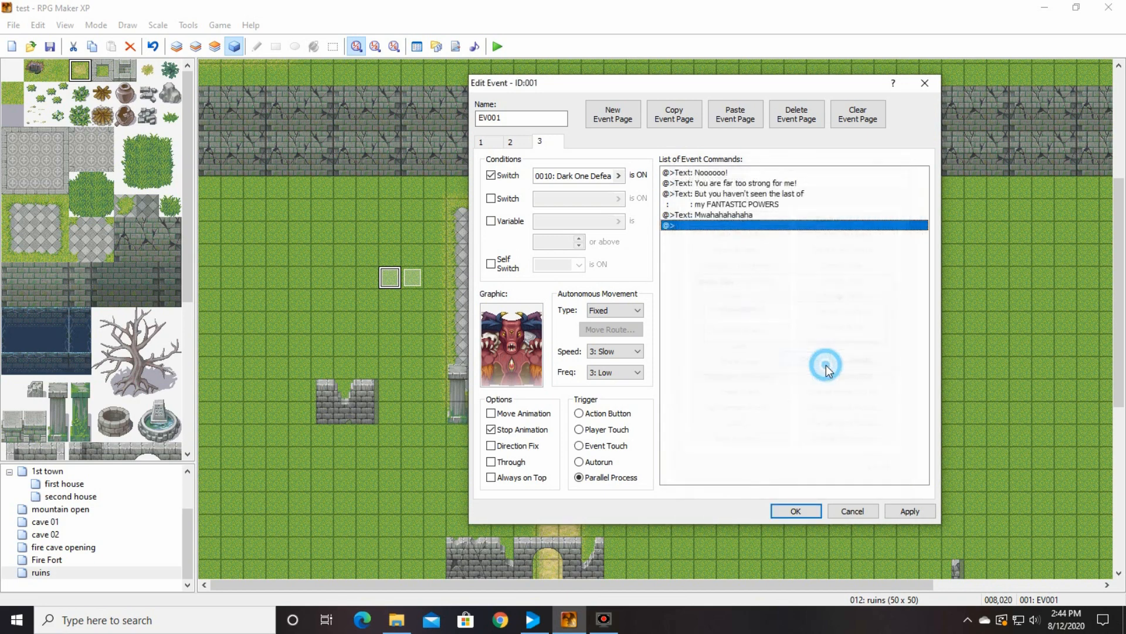
# Step: Add a Fade Out BGM command of 10 seconds after the "Mwahahahahaha" text on page 3
pyautogui.rightClick(705, 226)
pyautogui.click(753, 235)
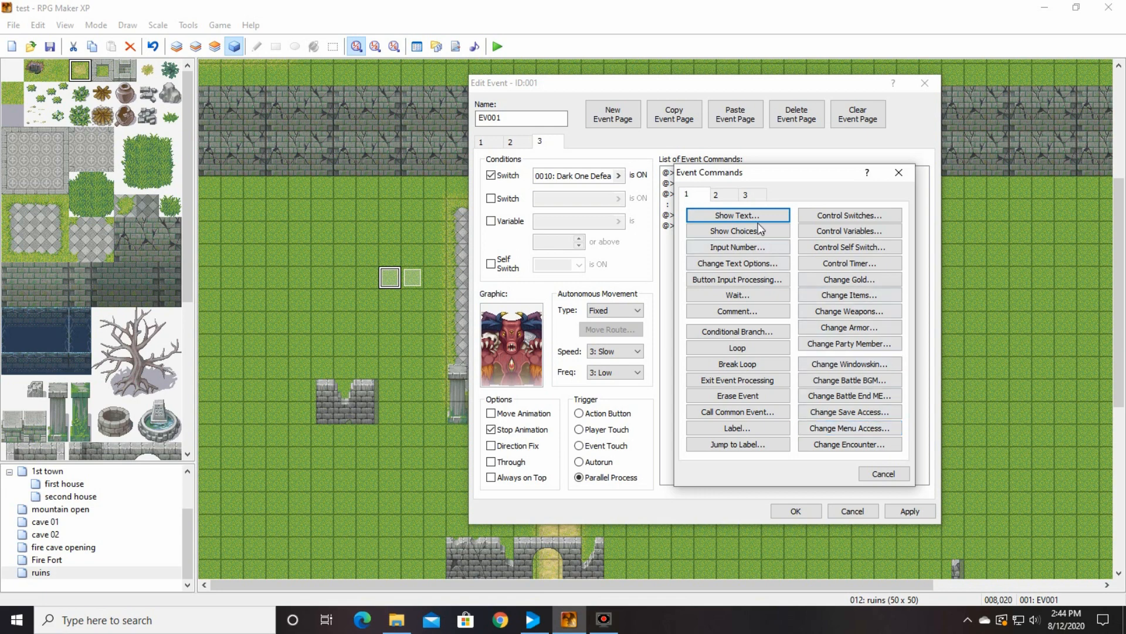
pyautogui.click(715, 194)
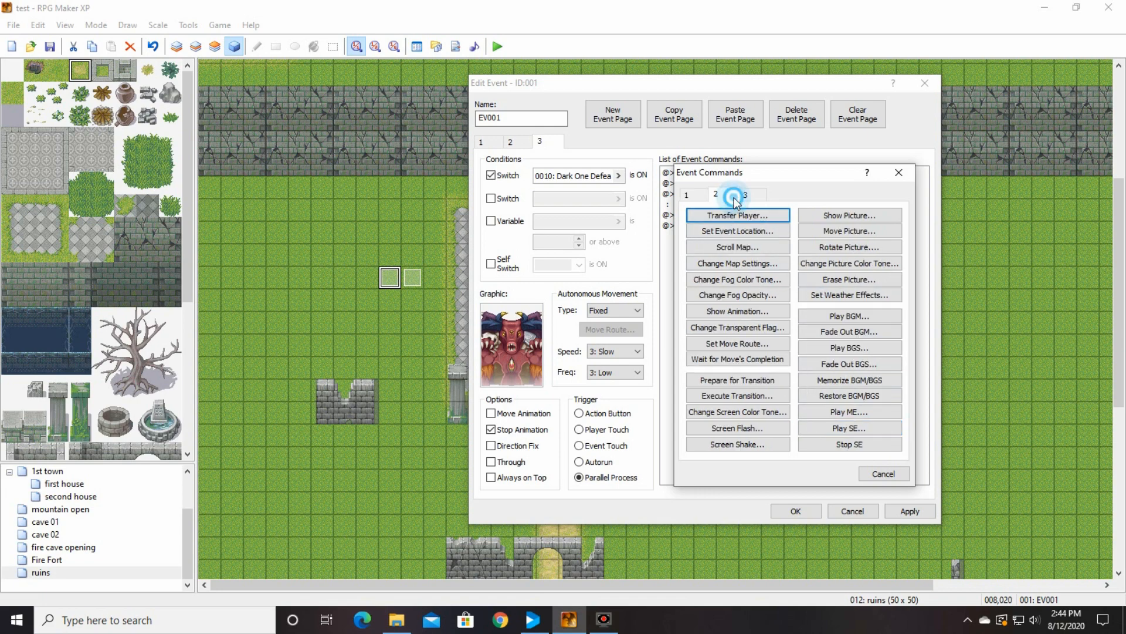
pyautogui.click(871, 366)
pyautogui.click(849, 337)
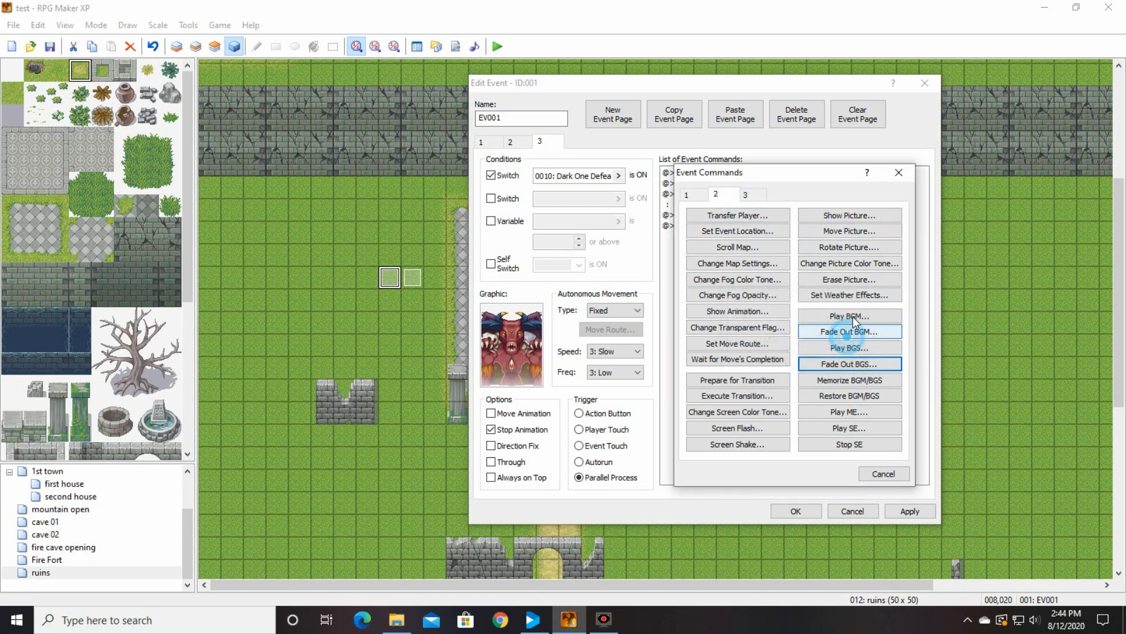
pyautogui.click(867, 330)
pyautogui.click(794, 339)
# Step: Add a Change Battle BGM command using 001-Battle01 after the BGM fade-out on page 3
pyautogui.doubleClick(713, 235)
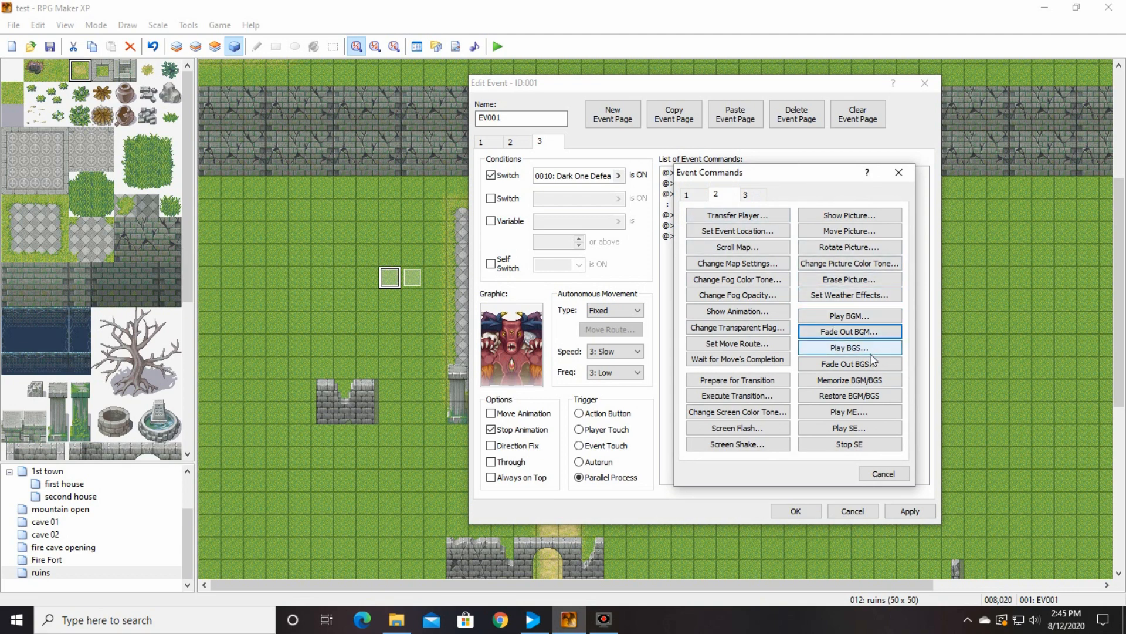
pyautogui.click(688, 194)
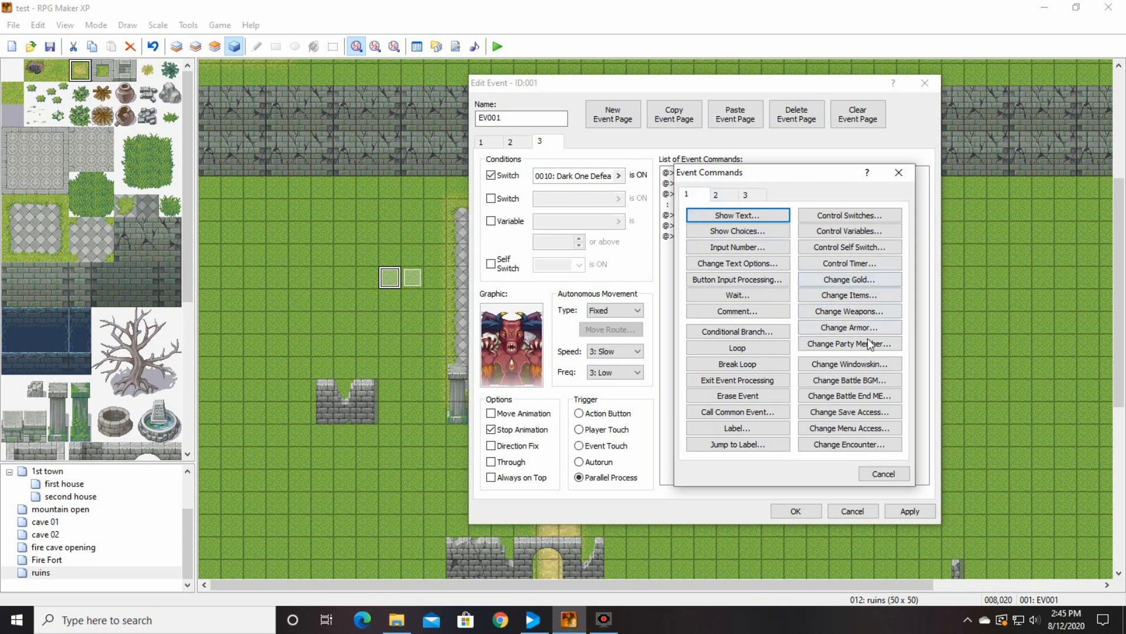
pyautogui.click(891, 379)
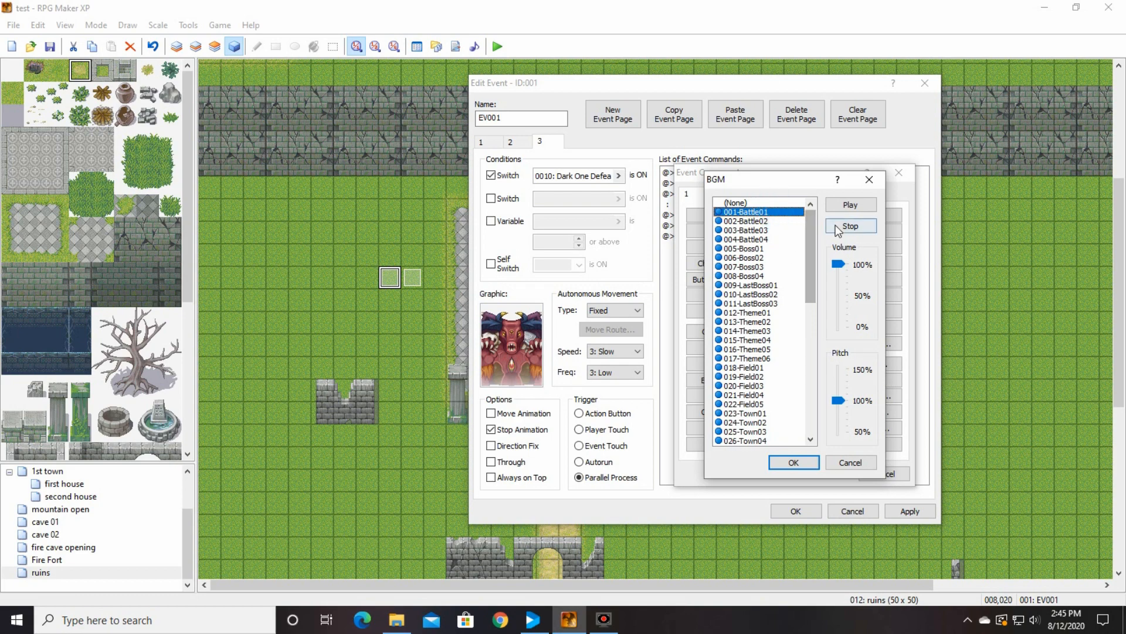
pyautogui.click(850, 226)
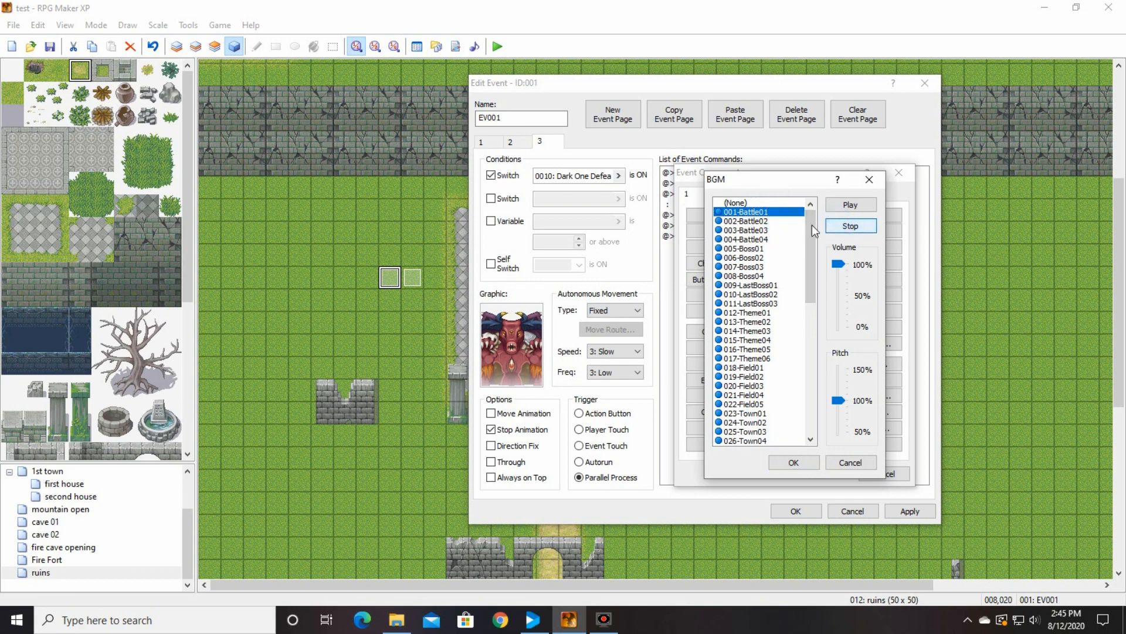
pyautogui.click(797, 463)
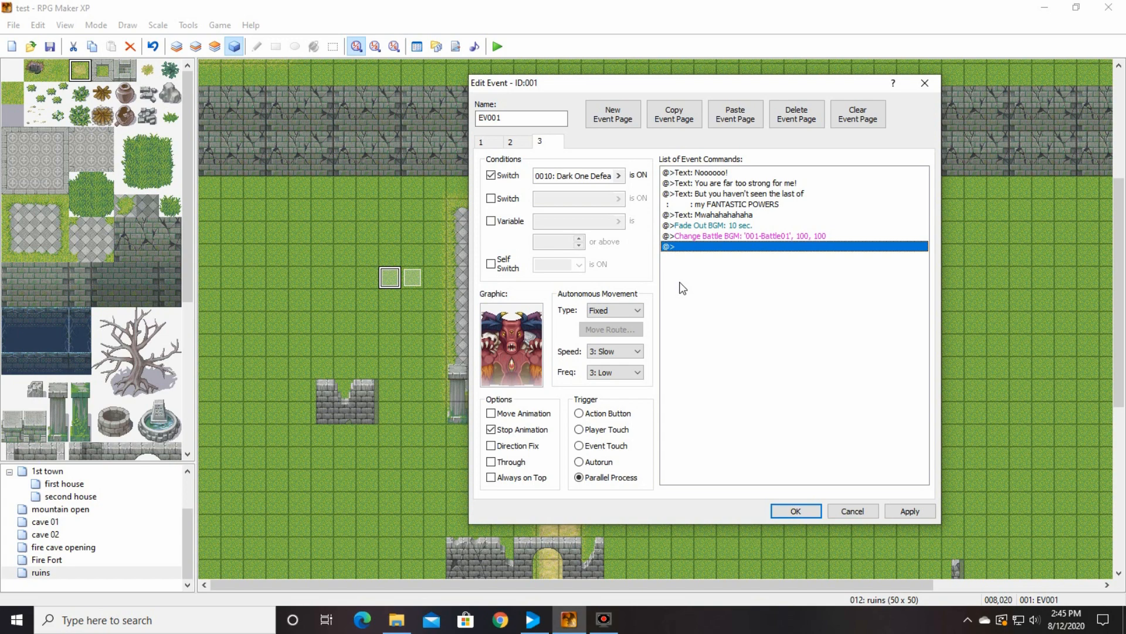
# Step: Name switch 0011 "open door" and add a Control Switches command on page 3 that turns it ON
pyautogui.doubleClick(682, 249)
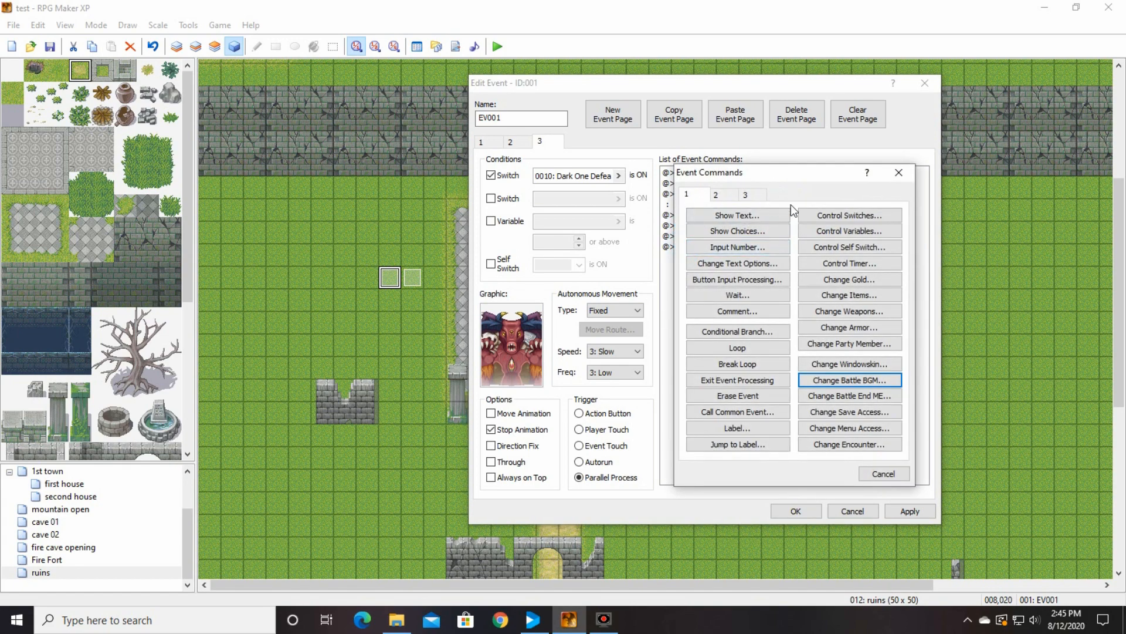
pyautogui.click(871, 218)
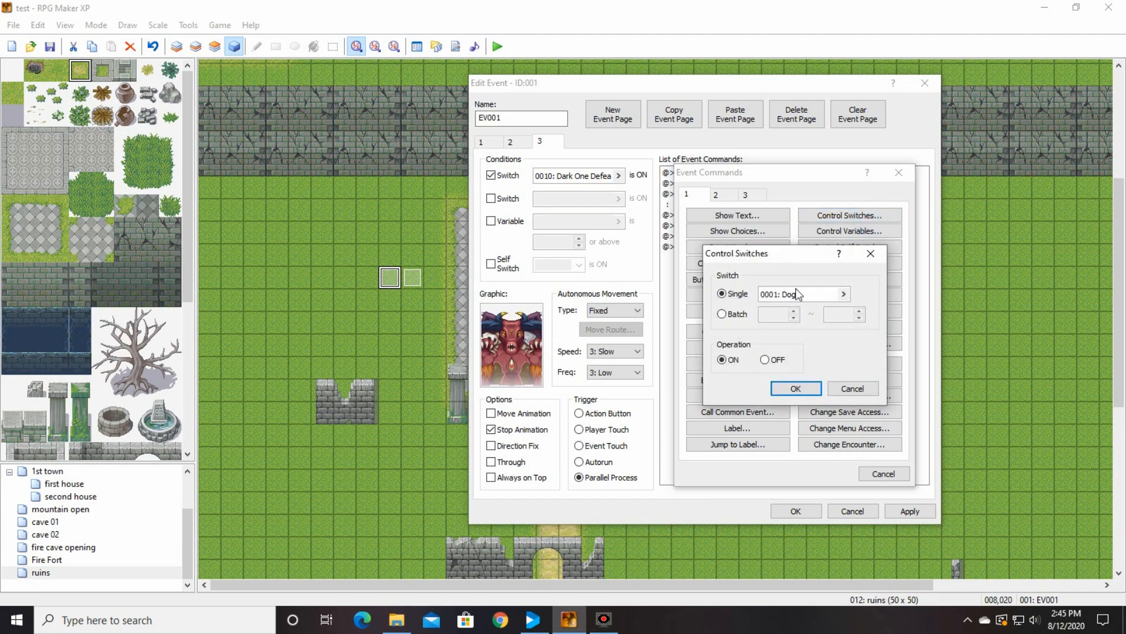
pyautogui.click(843, 294)
pyautogui.click(841, 292)
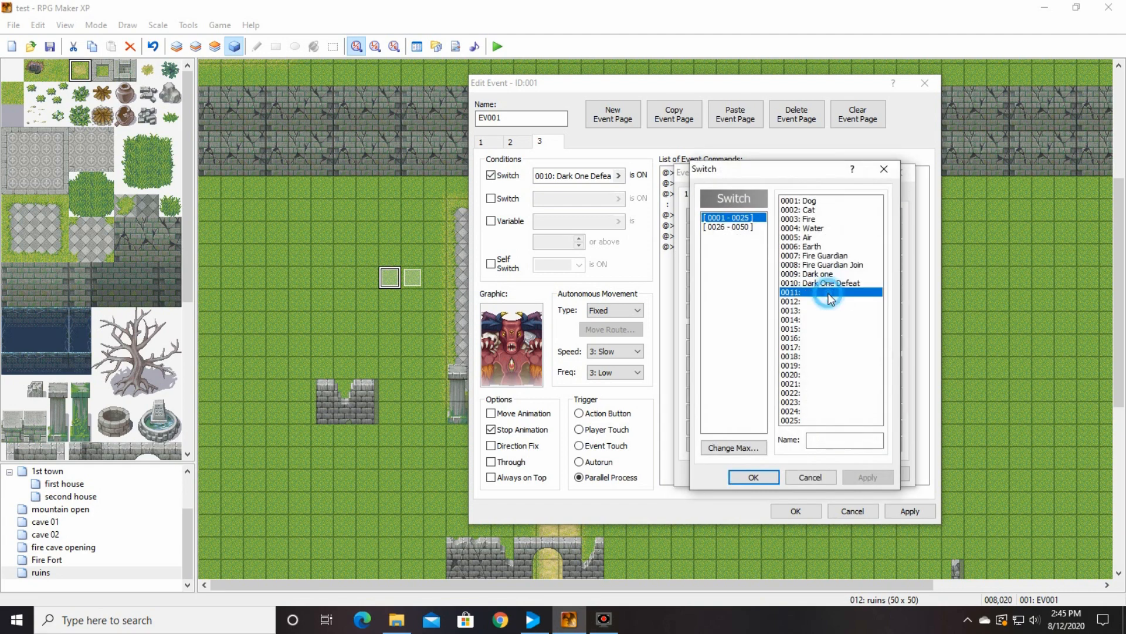
pyautogui.click(819, 443)
pyautogui.write('open door')
pyautogui.click(742, 477)
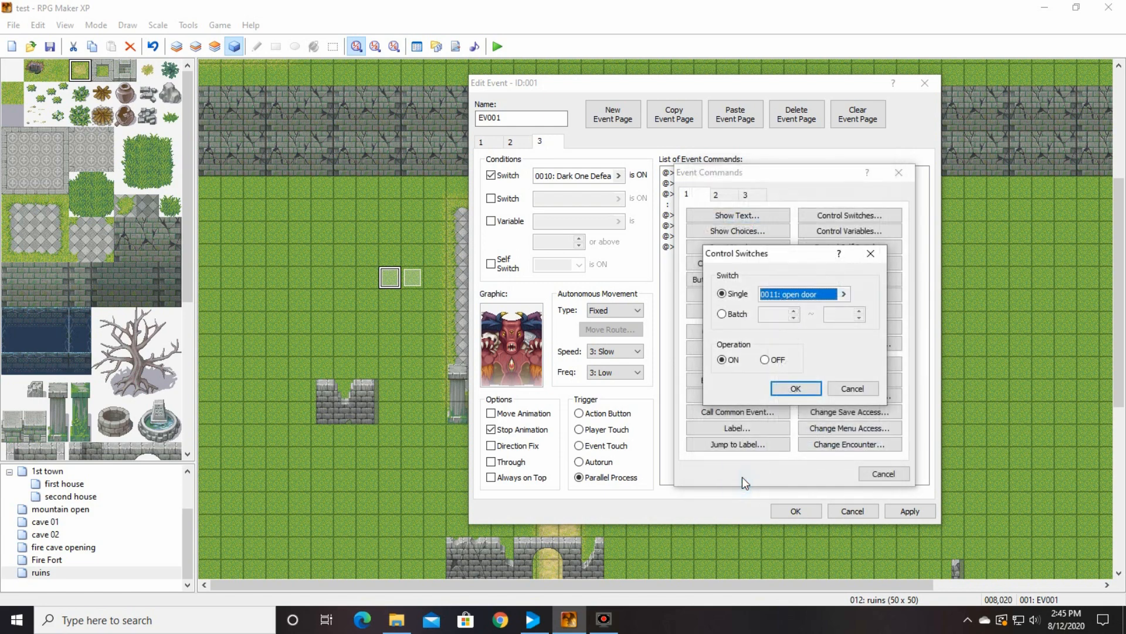
pyautogui.click(791, 385)
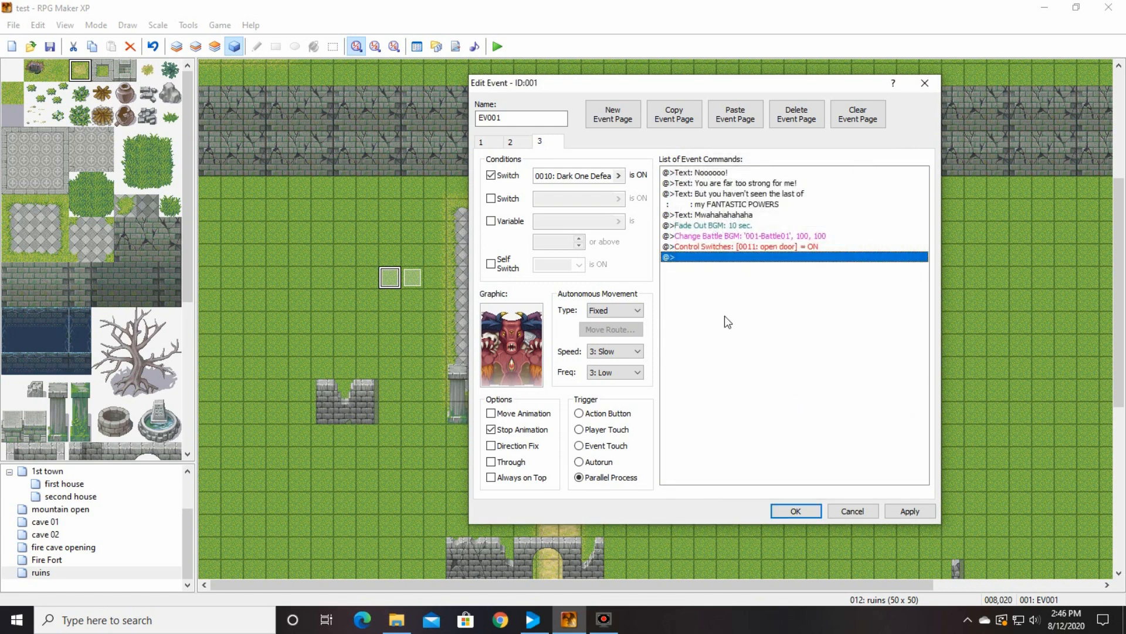
pyautogui.rightClick(694, 259)
pyautogui.click(745, 268)
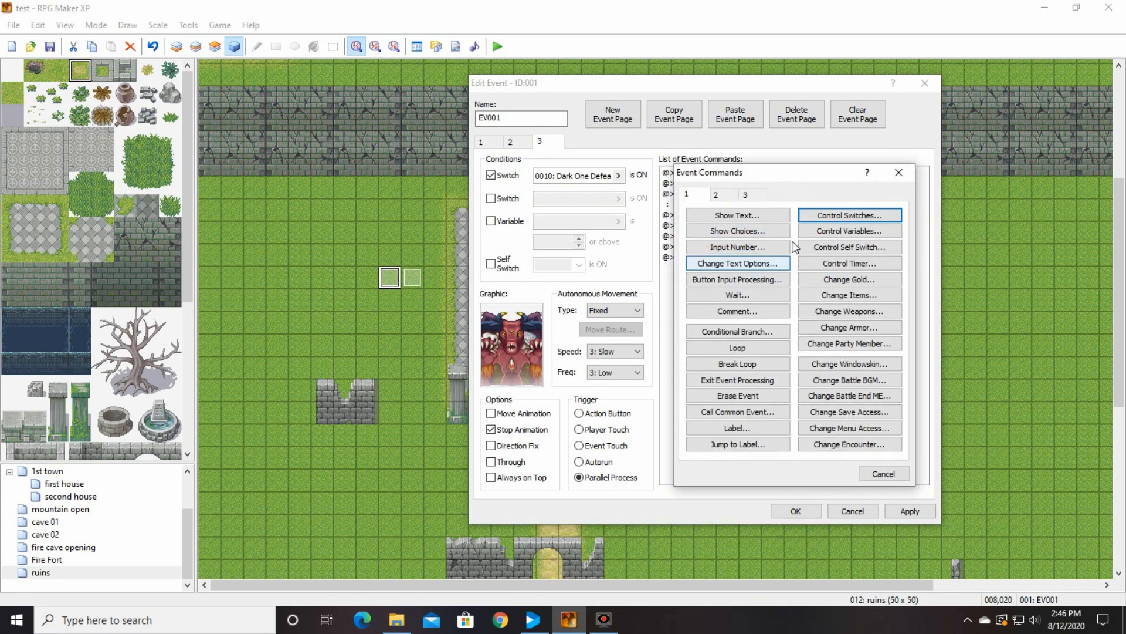
pyautogui.click(884, 473)
# Step: Create page 4 of event EV001 with self switch B being ON as its condition
pyautogui.click(628, 120)
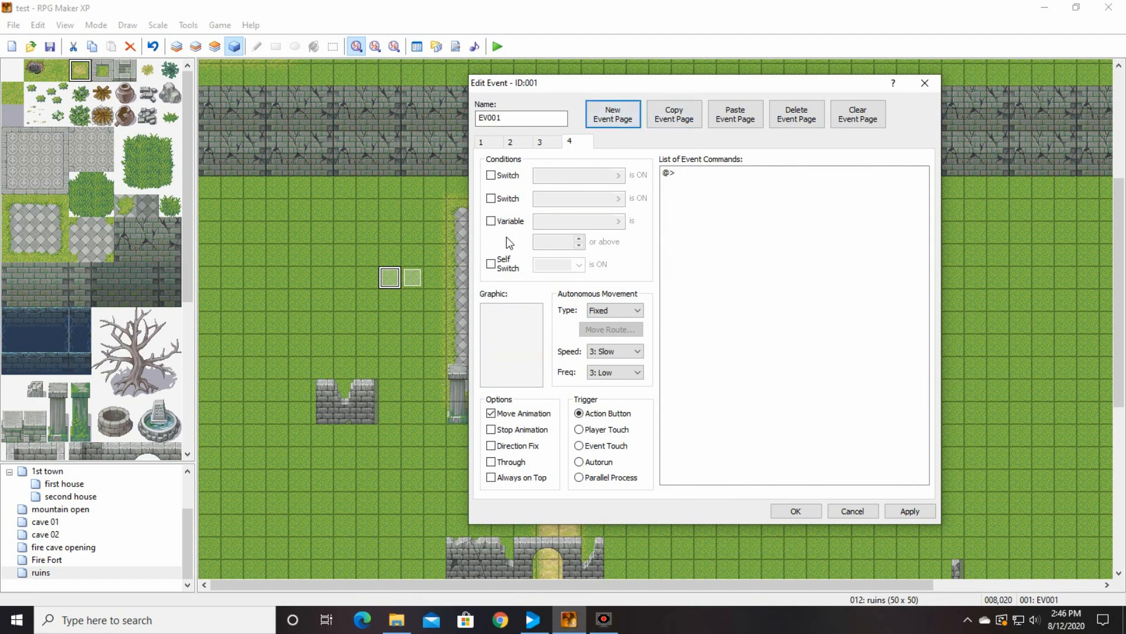
pyautogui.click(492, 264)
pyautogui.click(580, 265)
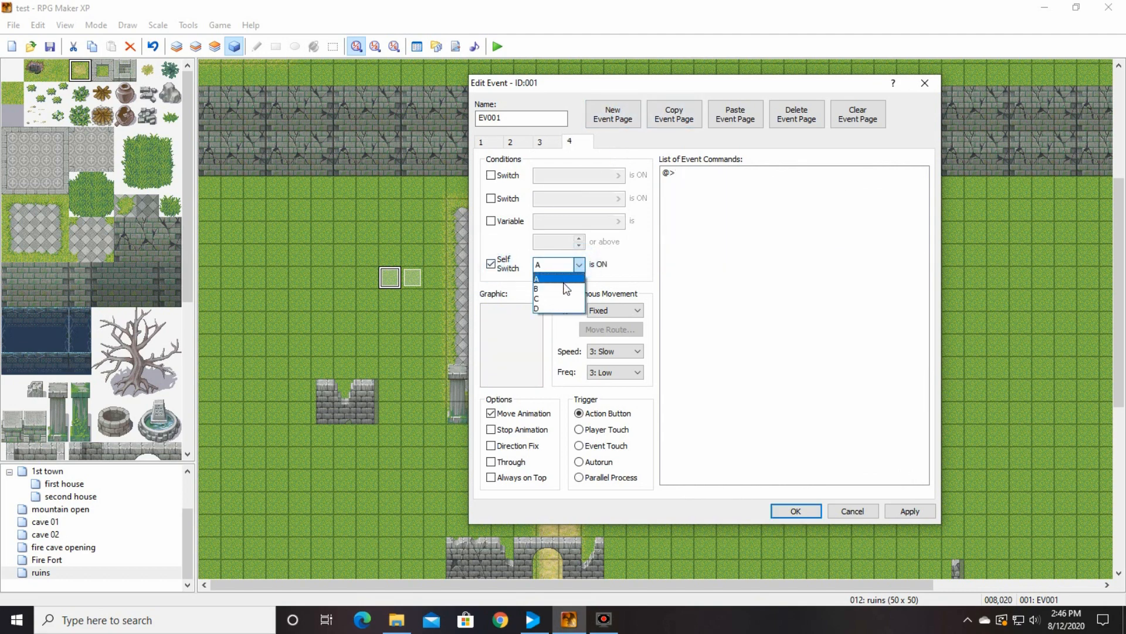
pyautogui.click(578, 264)
pyautogui.click(557, 298)
# Step: Browse the Support character graphics and set page 4's event graphic to the pink crystal
pyautogui.doubleClick(511, 345)
pyautogui.moveTo(609, 176); pyautogui.dragTo(608, 417)
pyautogui.click(576, 417)
pyautogui.click(570, 407)
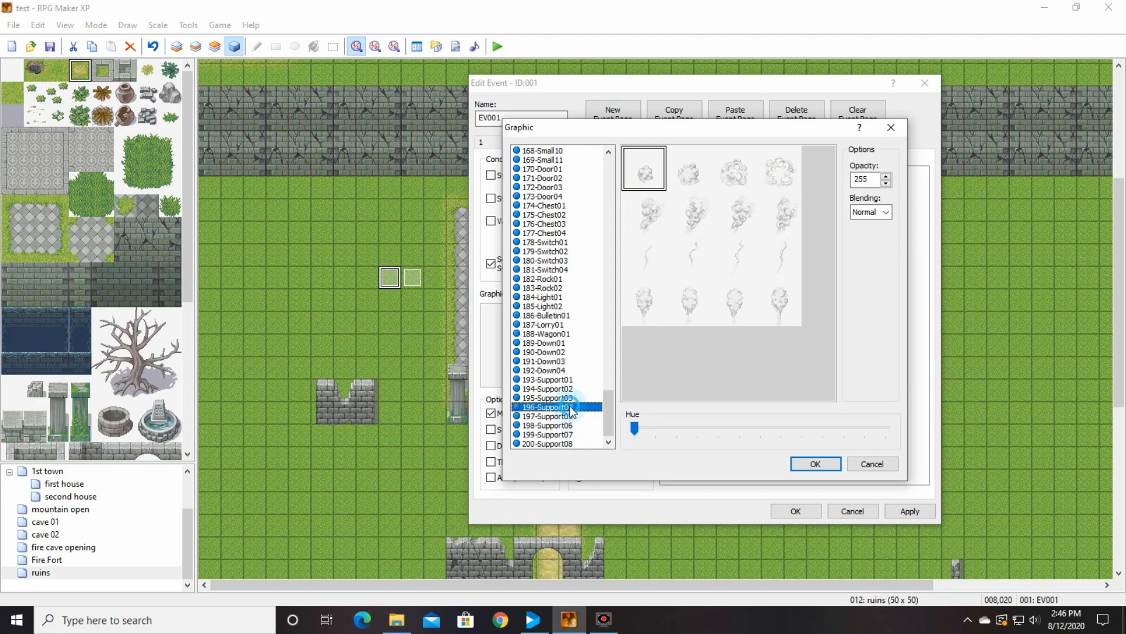
pyautogui.click(566, 398)
pyautogui.click(565, 389)
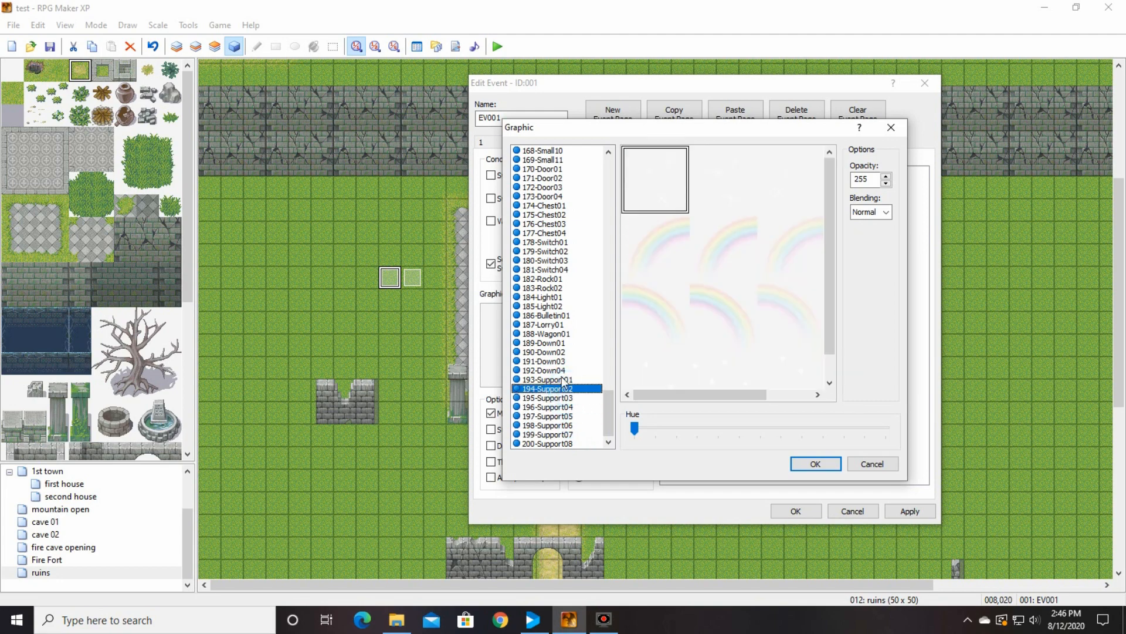
pyautogui.click(564, 379)
pyautogui.click(571, 391)
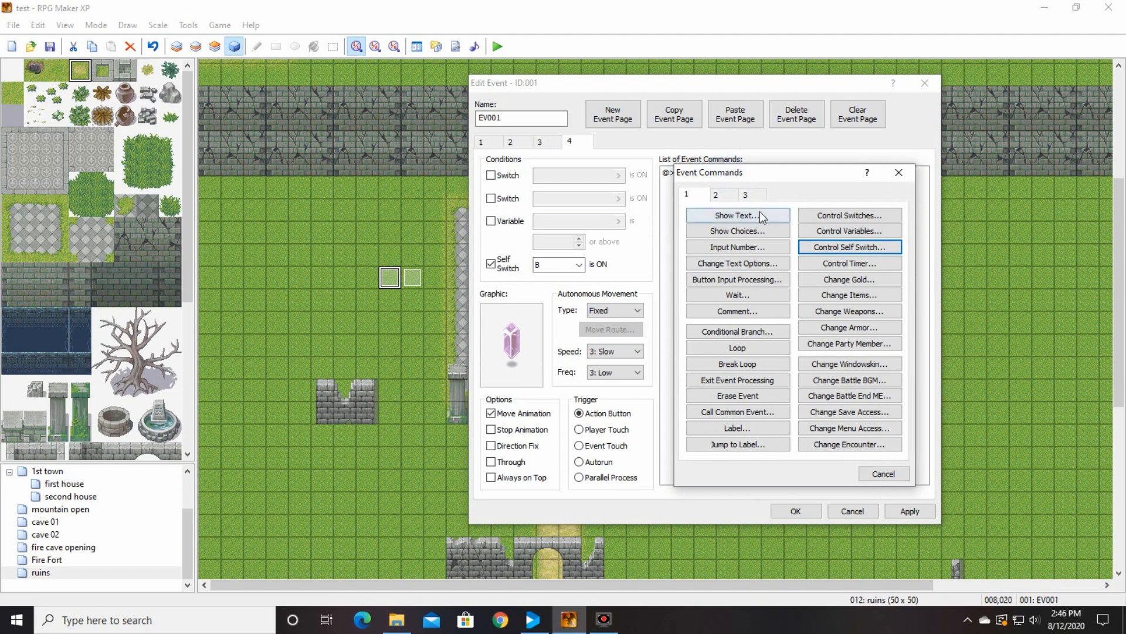
# Step: Add a Play ME command on page 4 using 011-Item02
pyautogui.click(732, 217)
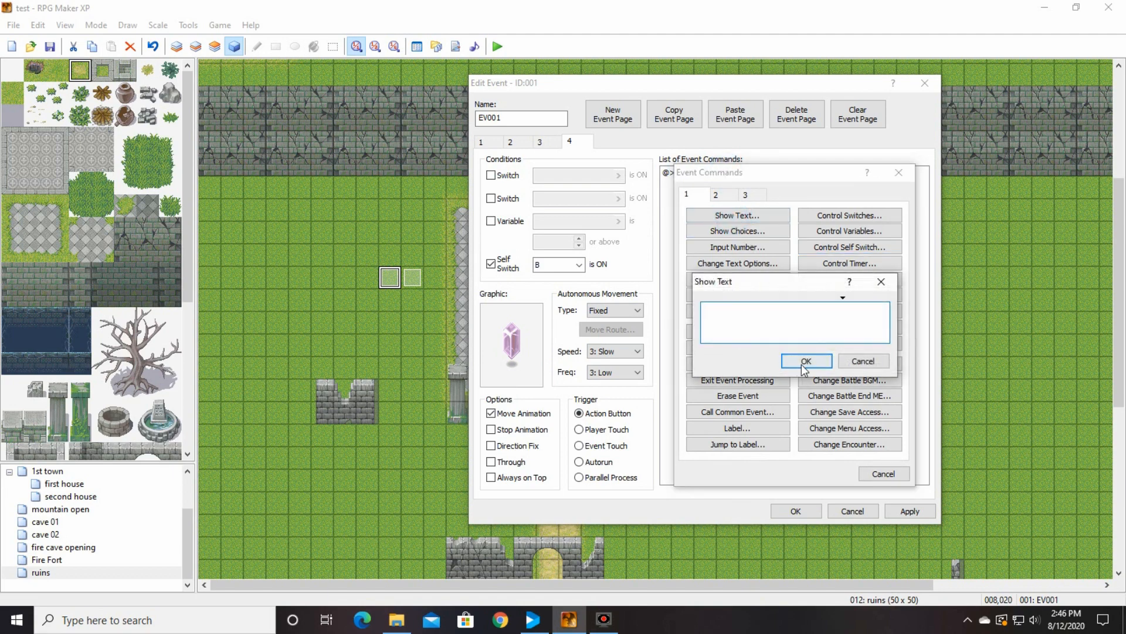
pyautogui.click(858, 359)
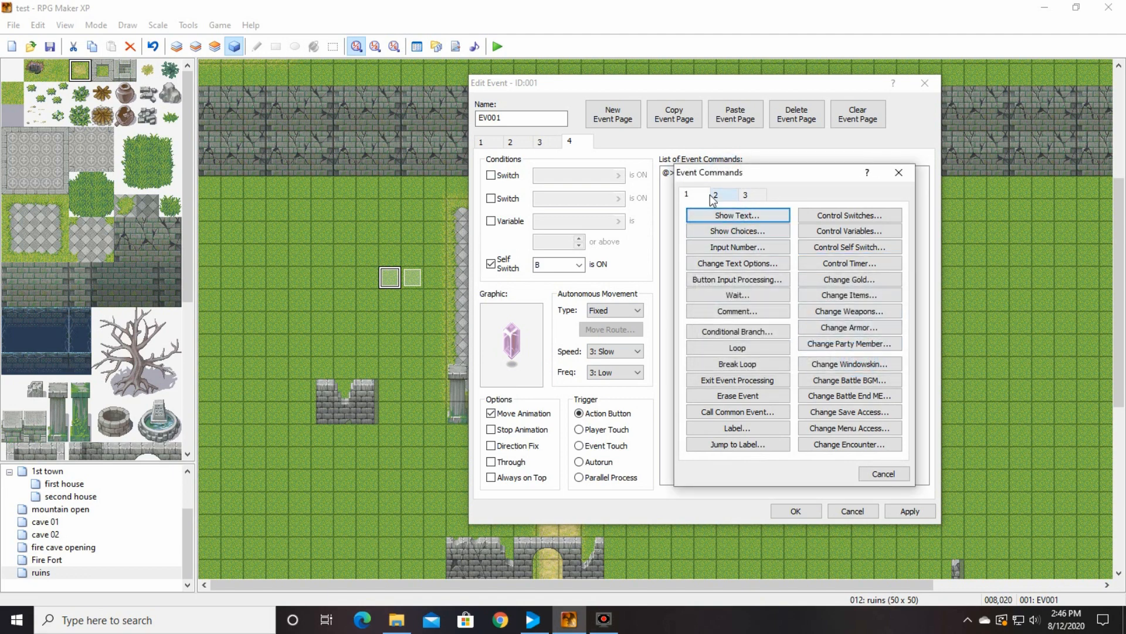
pyautogui.click(715, 195)
pyautogui.click(849, 428)
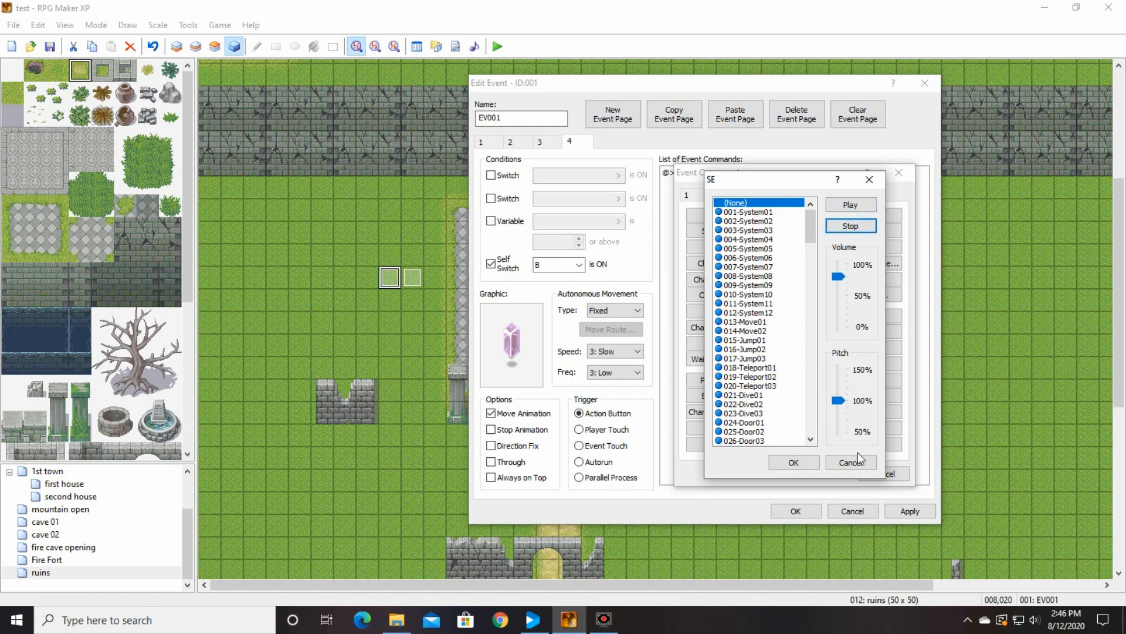
pyautogui.click(851, 460)
pyautogui.click(844, 411)
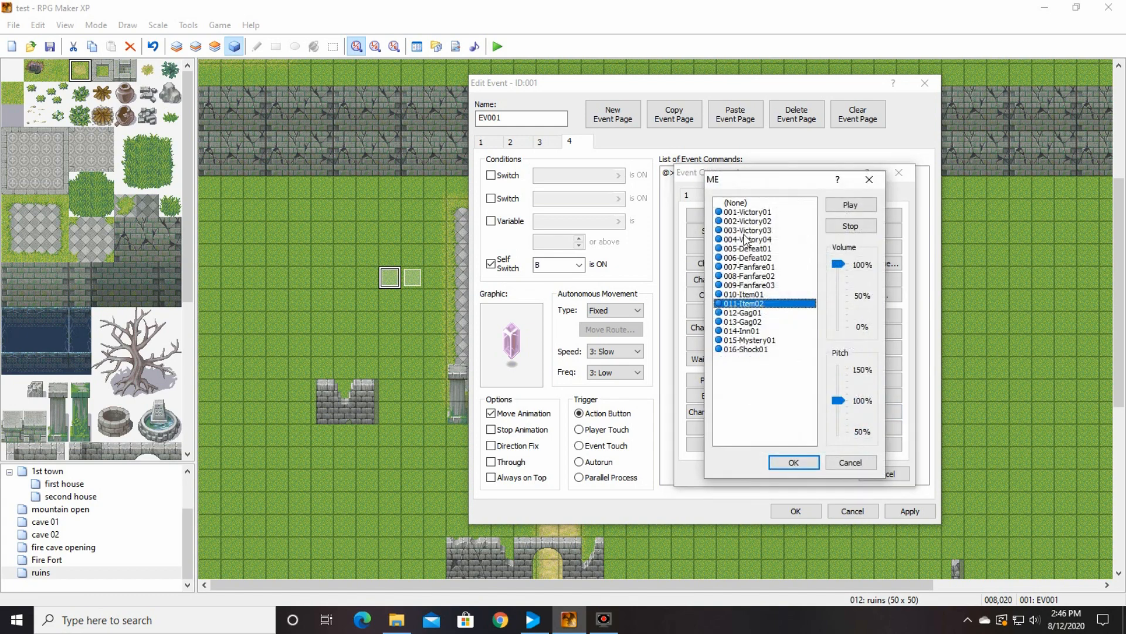
pyautogui.click(759, 293)
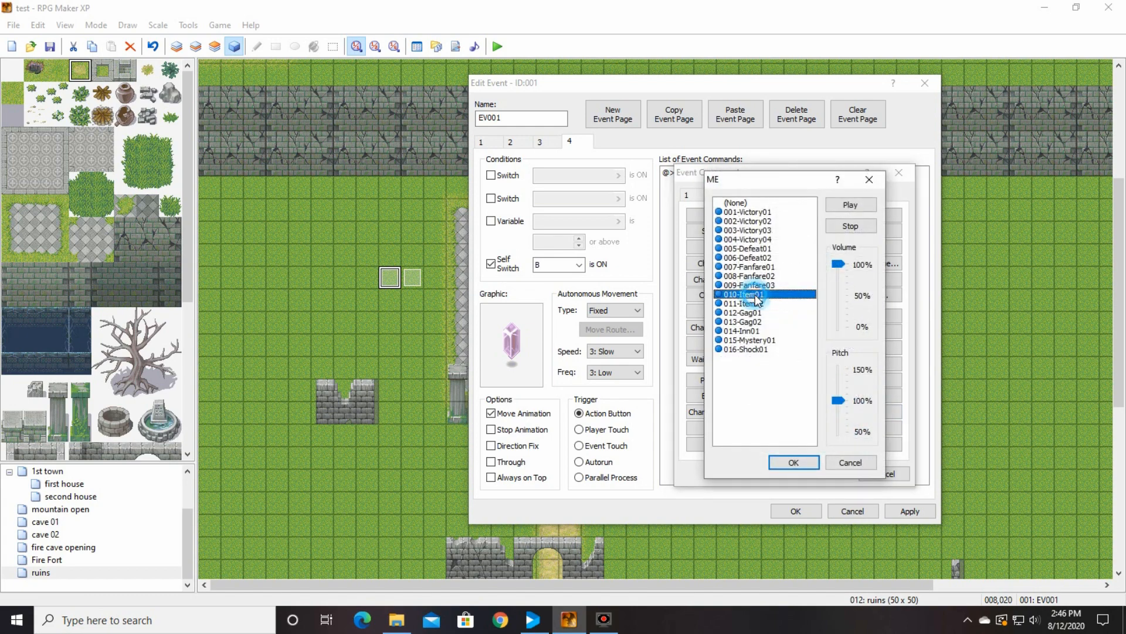
pyautogui.click(767, 304)
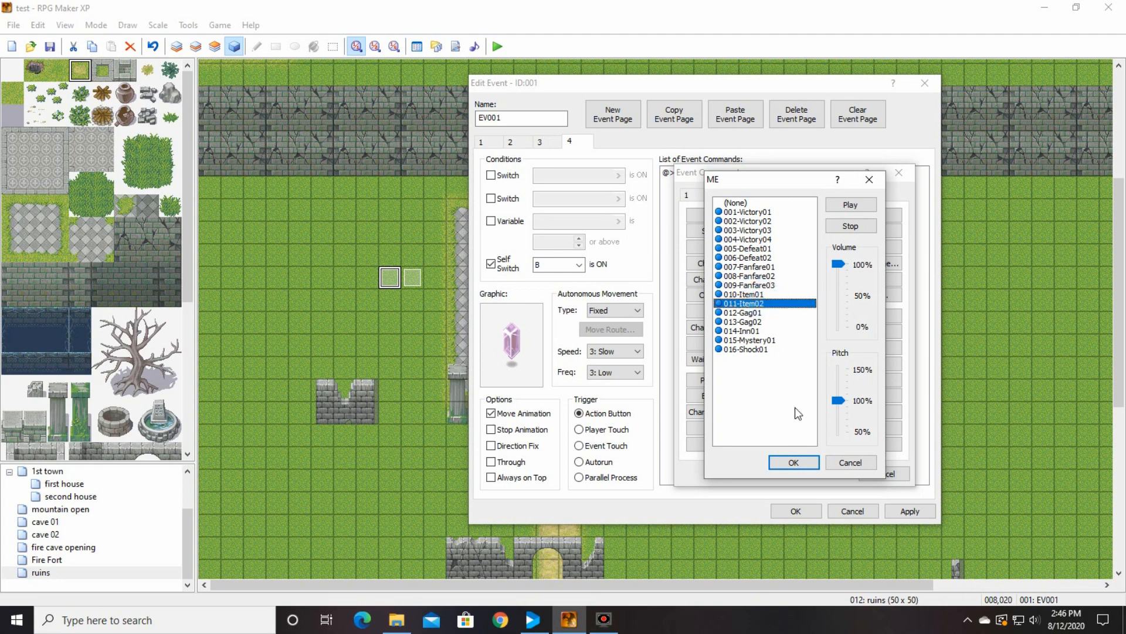
pyautogui.click(794, 462)
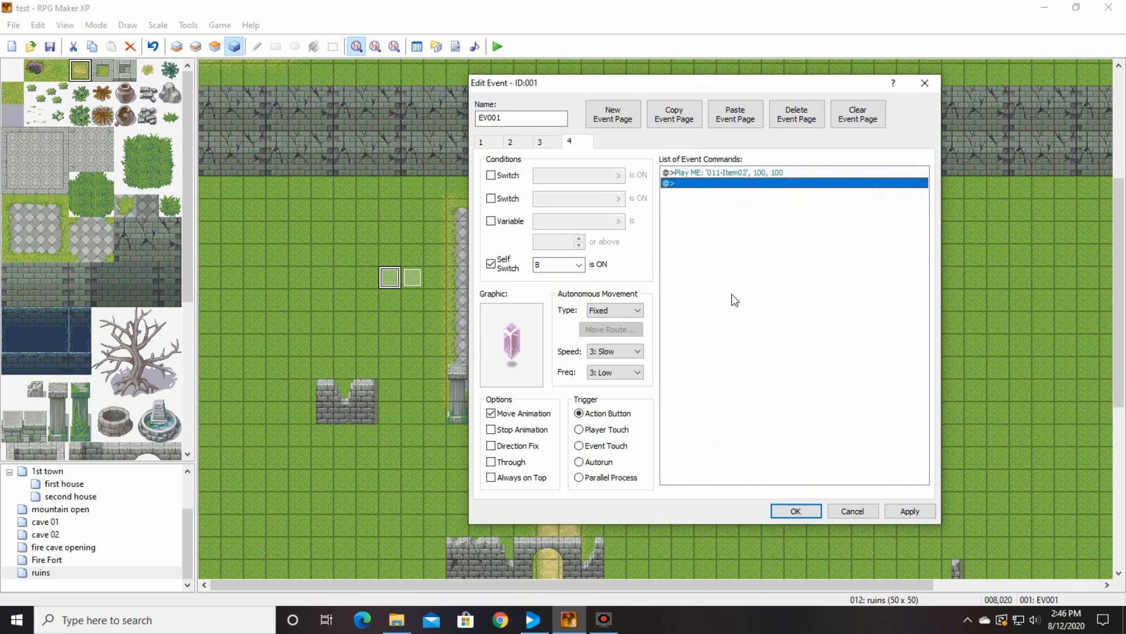
# Step: Add a Show Text command on page 4 reading "You found the Earth Crystal!"
pyautogui.rightClick(697, 186)
pyautogui.click(741, 202)
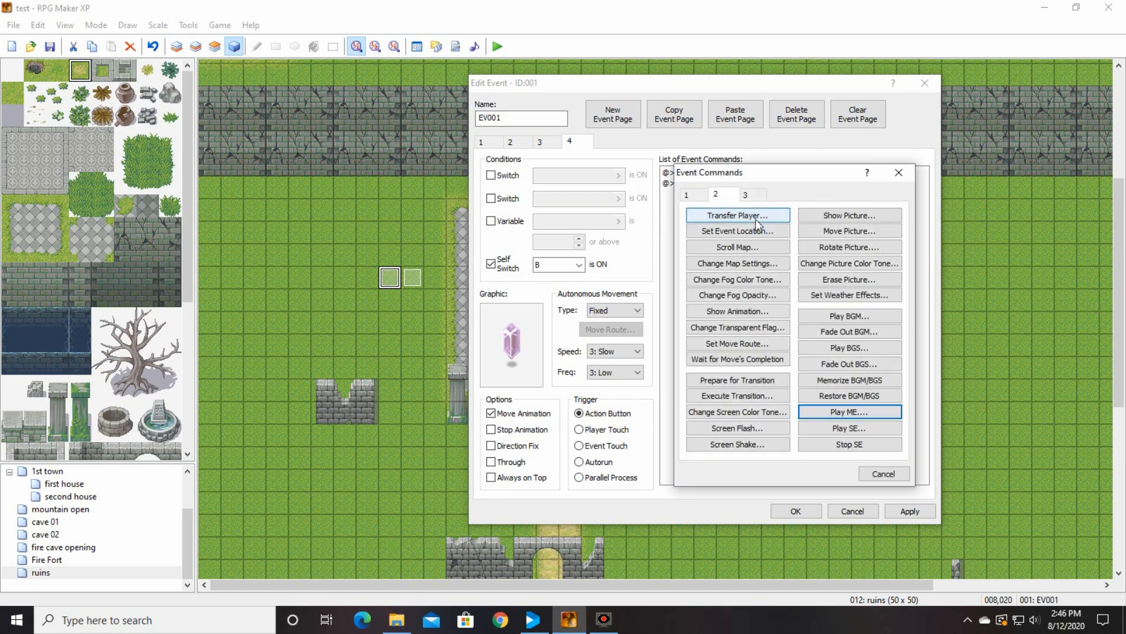
pyautogui.click(688, 195)
pyautogui.click(730, 215)
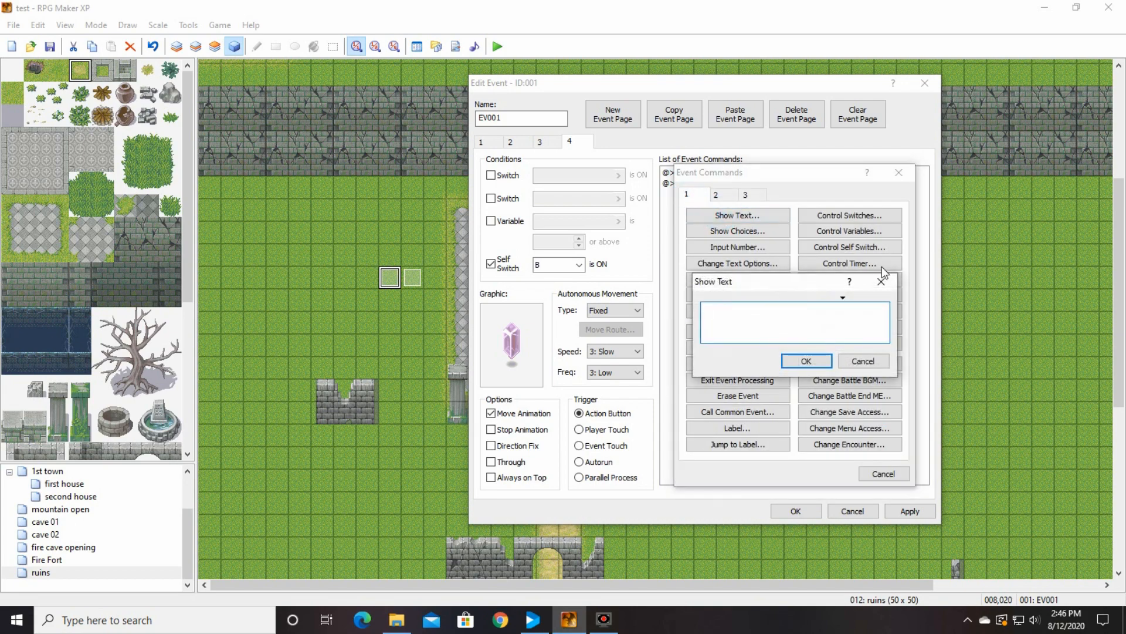
pyautogui.write('you')
pyautogui.click(708, 309)
pyautogui.press('BackSpace')
pyautogui.write('Y')
pyautogui.click(806, 361)
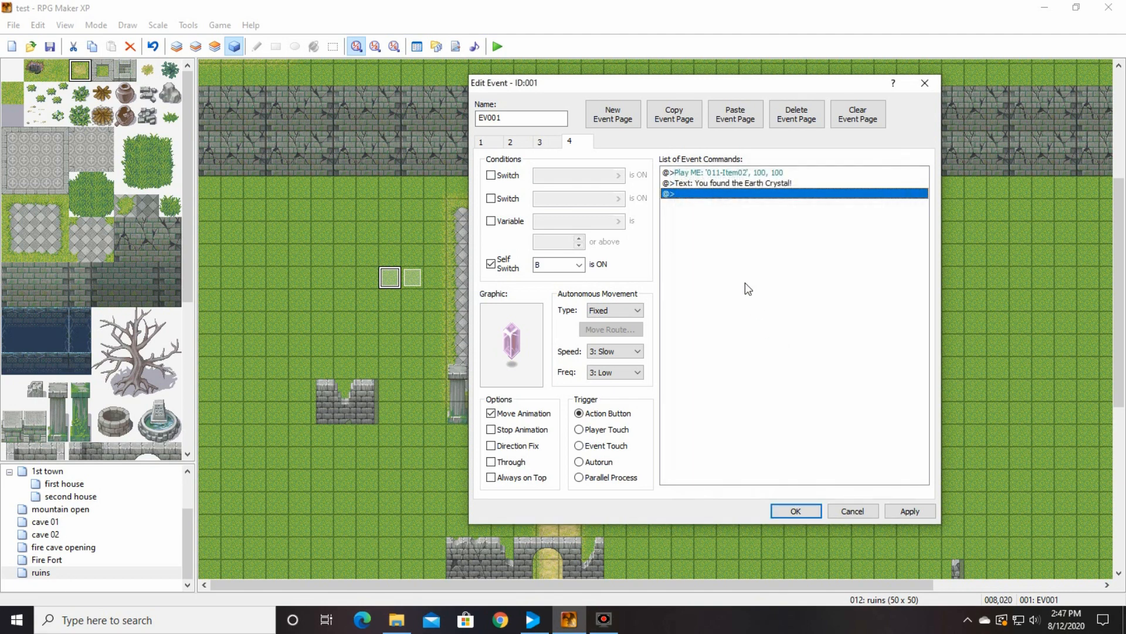
# Step: Add a Control Variables command on page 4 that adds 1 to variable 0002 "crystals"
pyautogui.rightClick(727, 196)
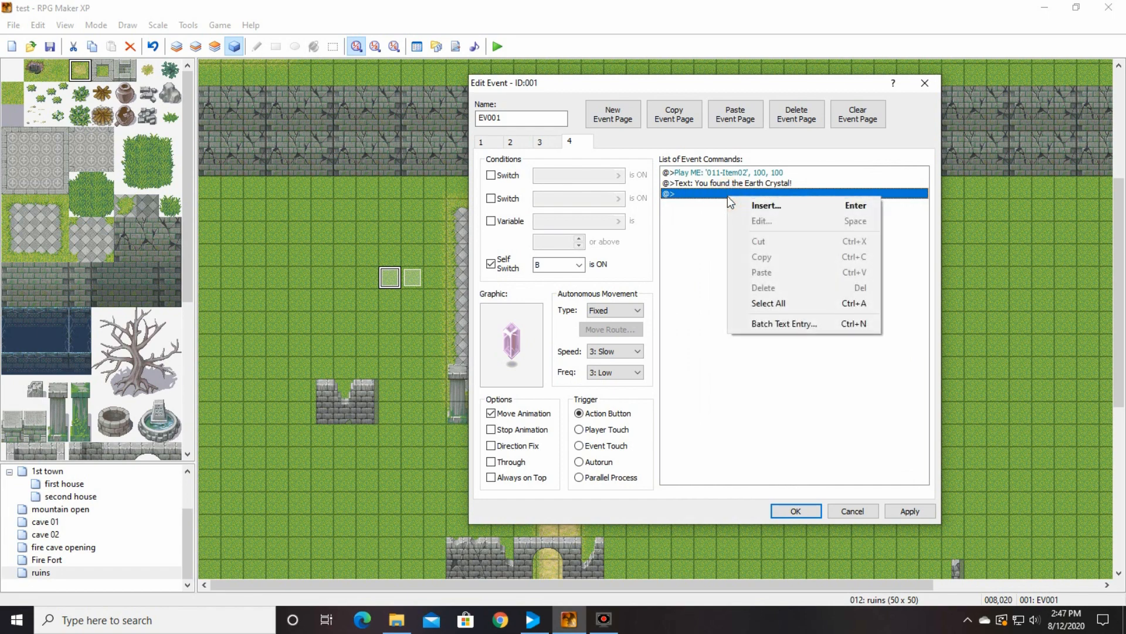
pyautogui.click(757, 205)
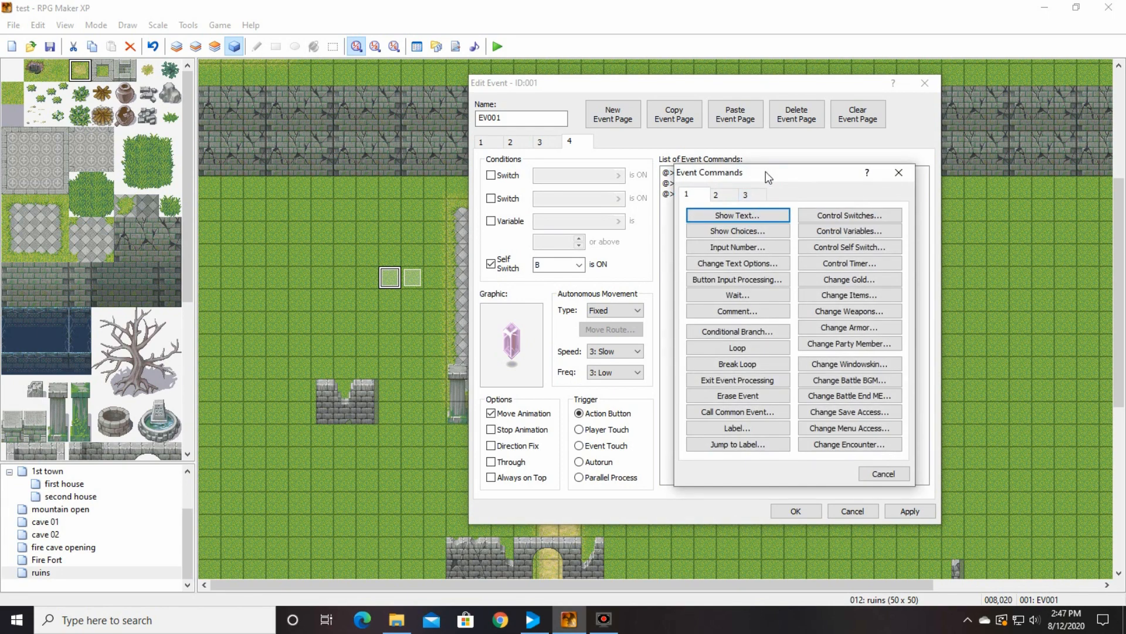
pyautogui.click(931, 248)
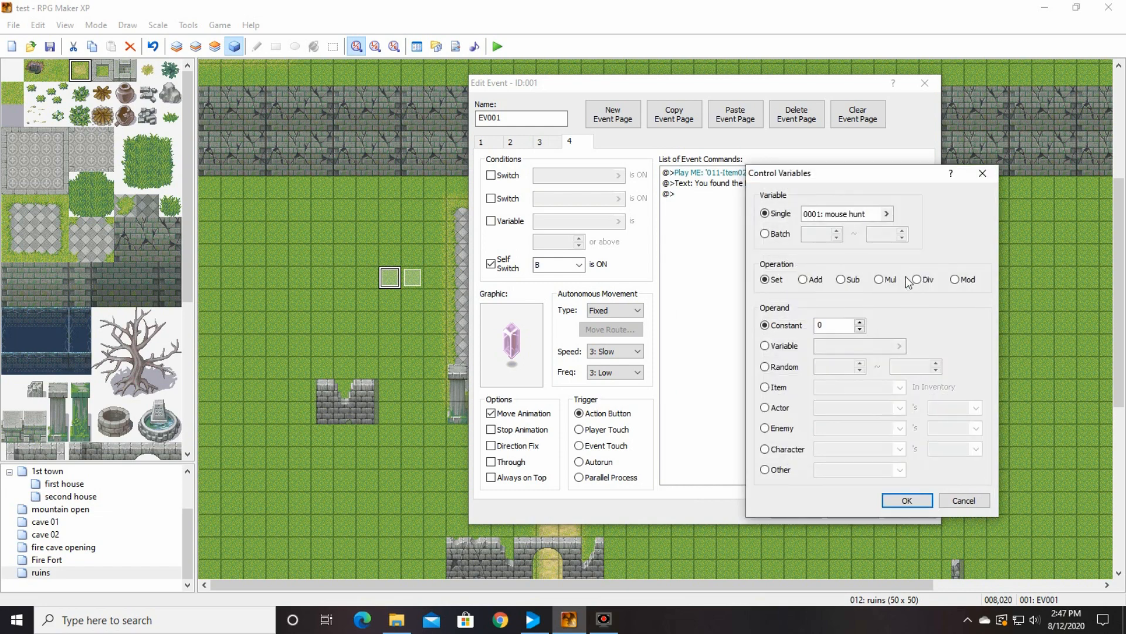
pyautogui.click(887, 214)
pyautogui.click(893, 227)
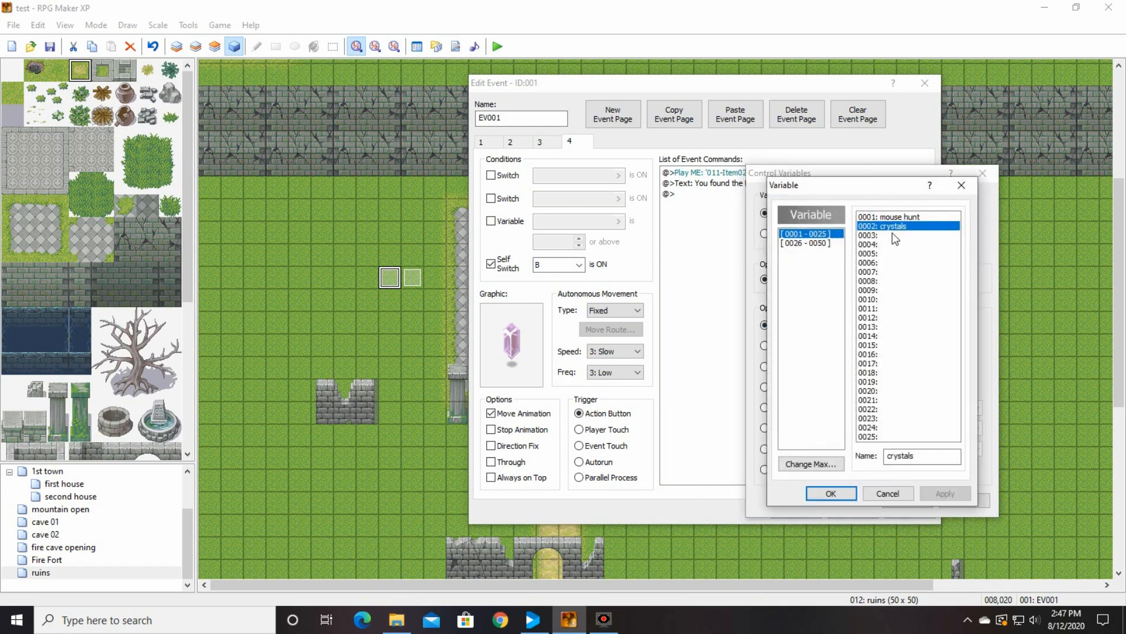
pyautogui.click(839, 493)
pyautogui.click(907, 500)
pyautogui.rightClick(730, 204)
pyautogui.click(763, 213)
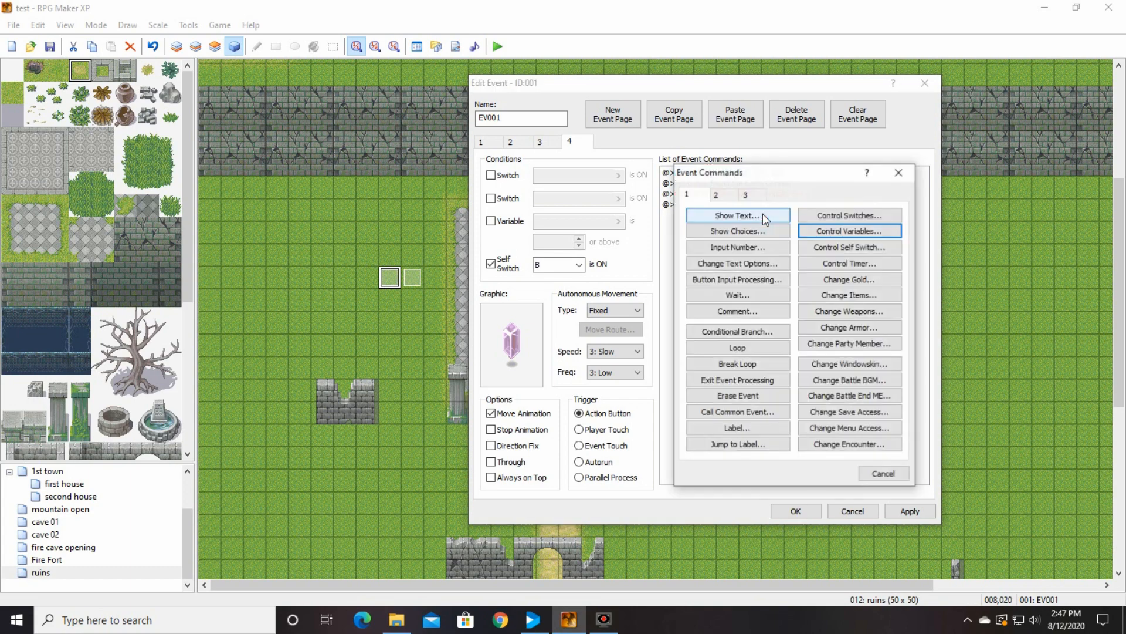
pyautogui.click(858, 293)
pyautogui.click(800, 272)
pyautogui.moveTo(801, 314); pyautogui.dragTo(797, 363)
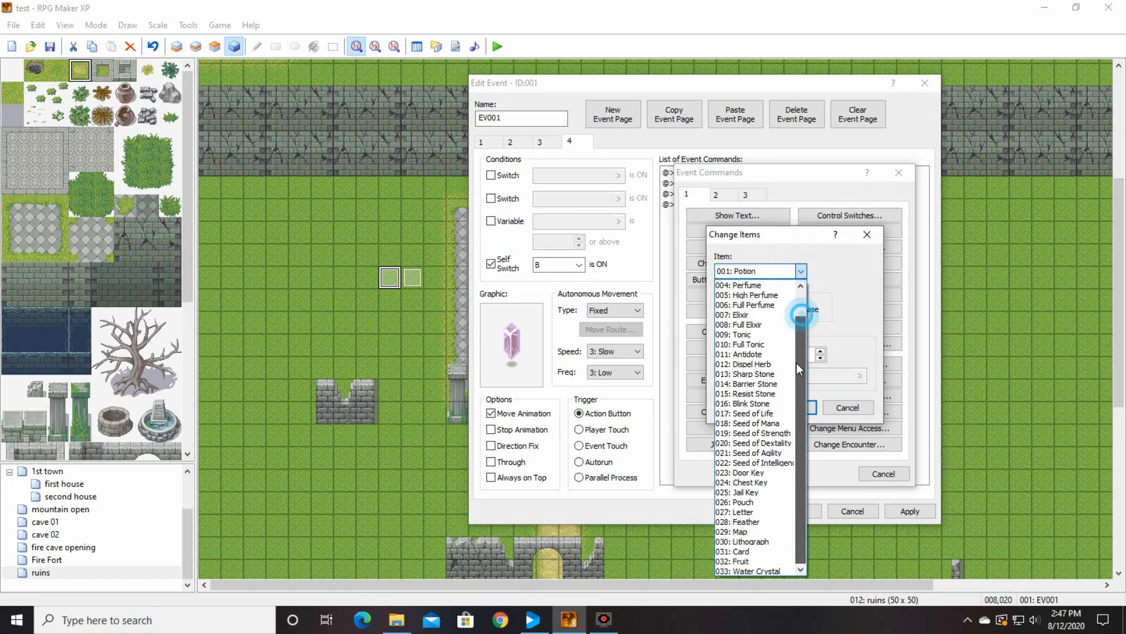
pyautogui.click(870, 268)
pyautogui.click(847, 407)
pyautogui.click(883, 473)
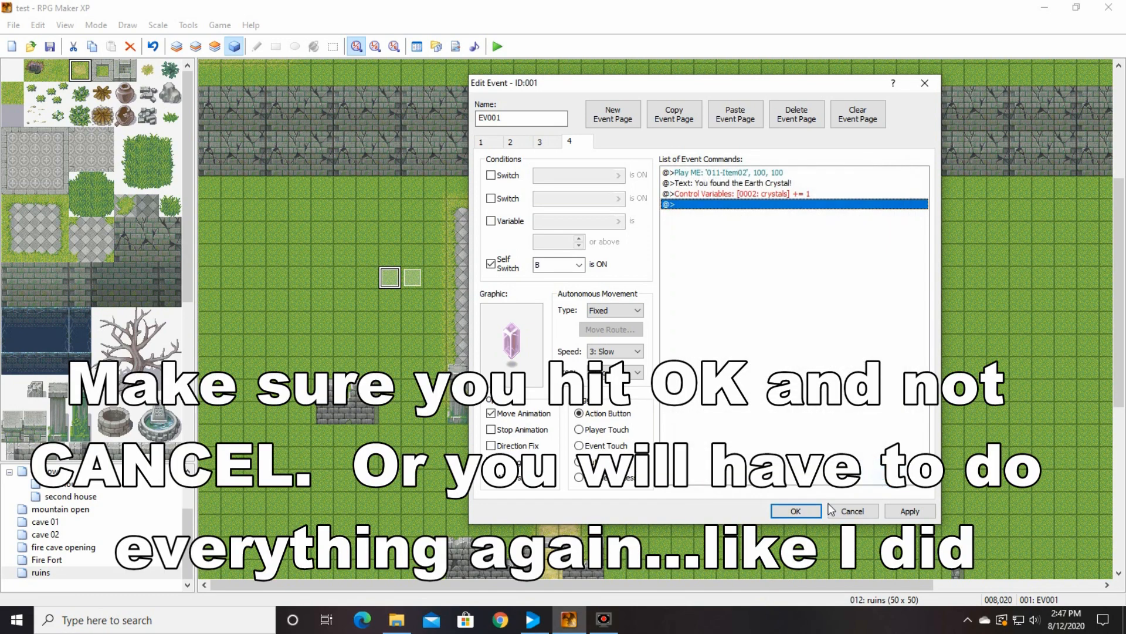
pyautogui.click(852, 511)
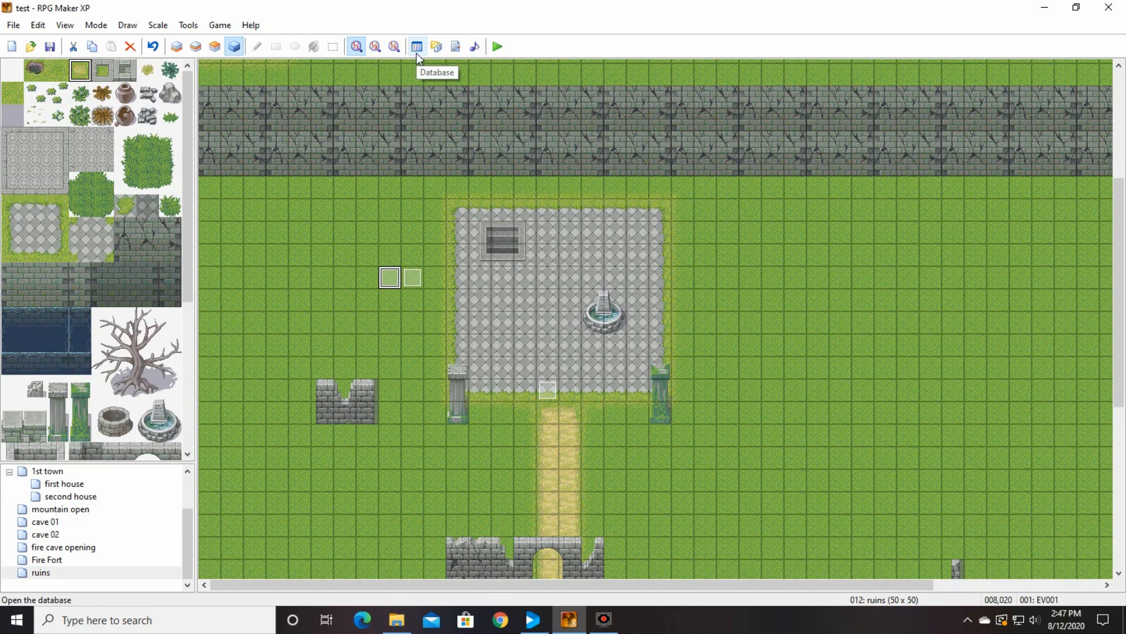
# Step: Raise the maximum number of items in the database to 34
pyautogui.click(416, 52)
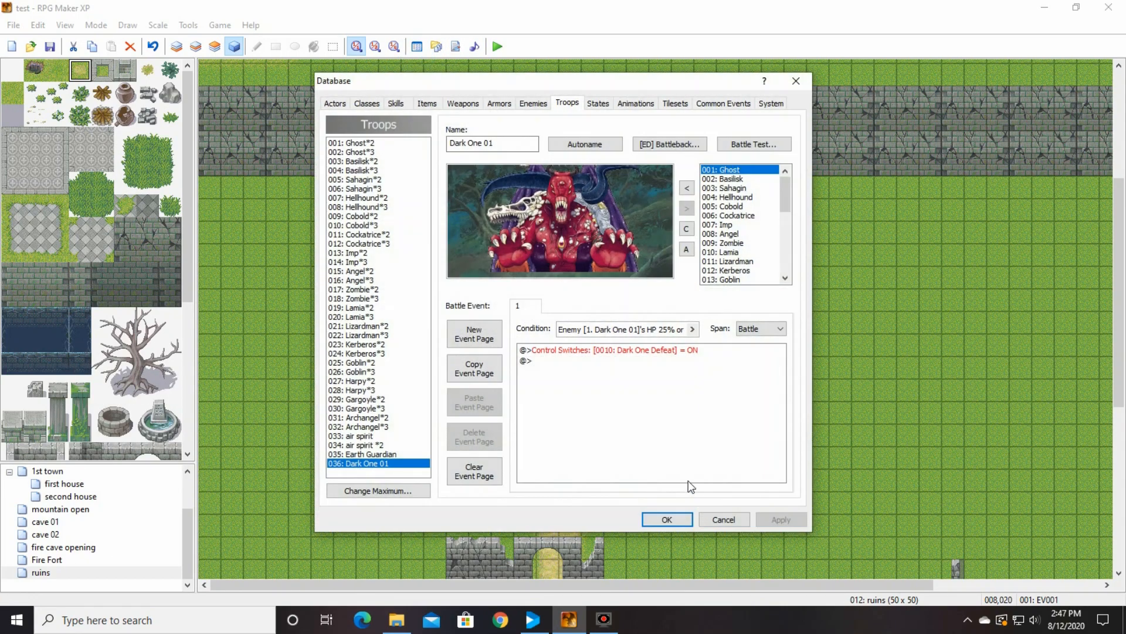
pyautogui.click(426, 103)
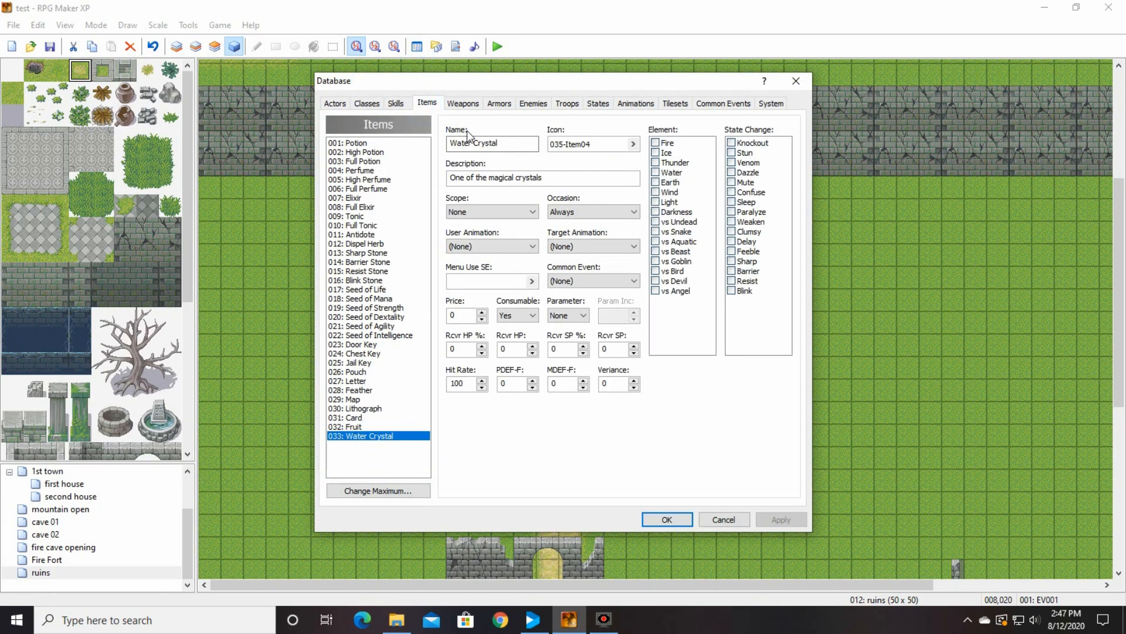
pyautogui.click(370, 492)
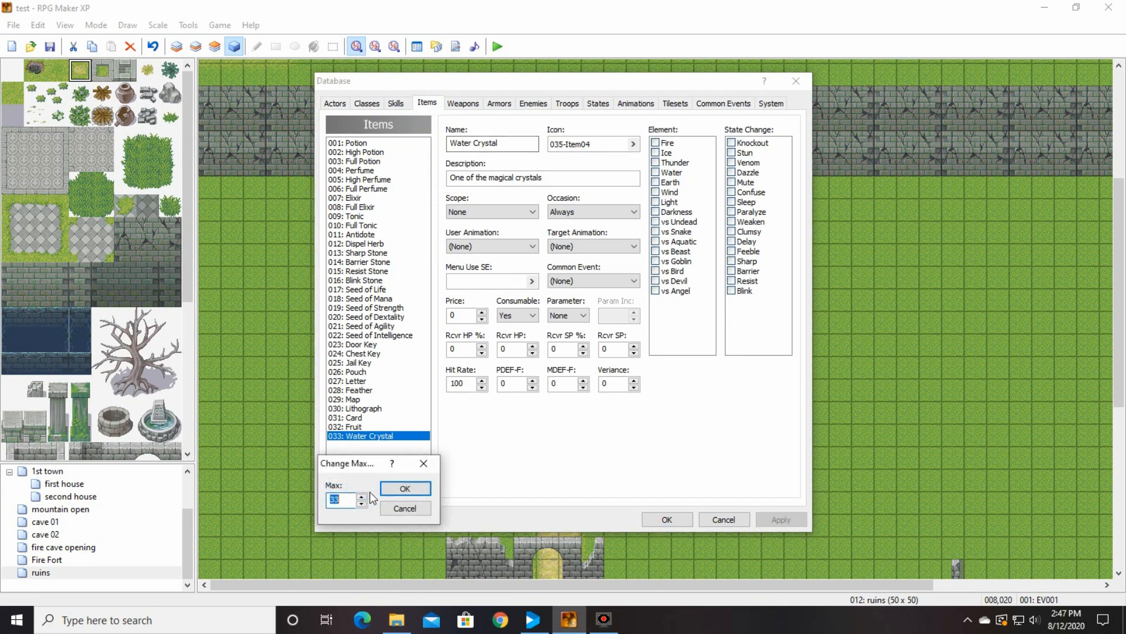
pyautogui.click(413, 489)
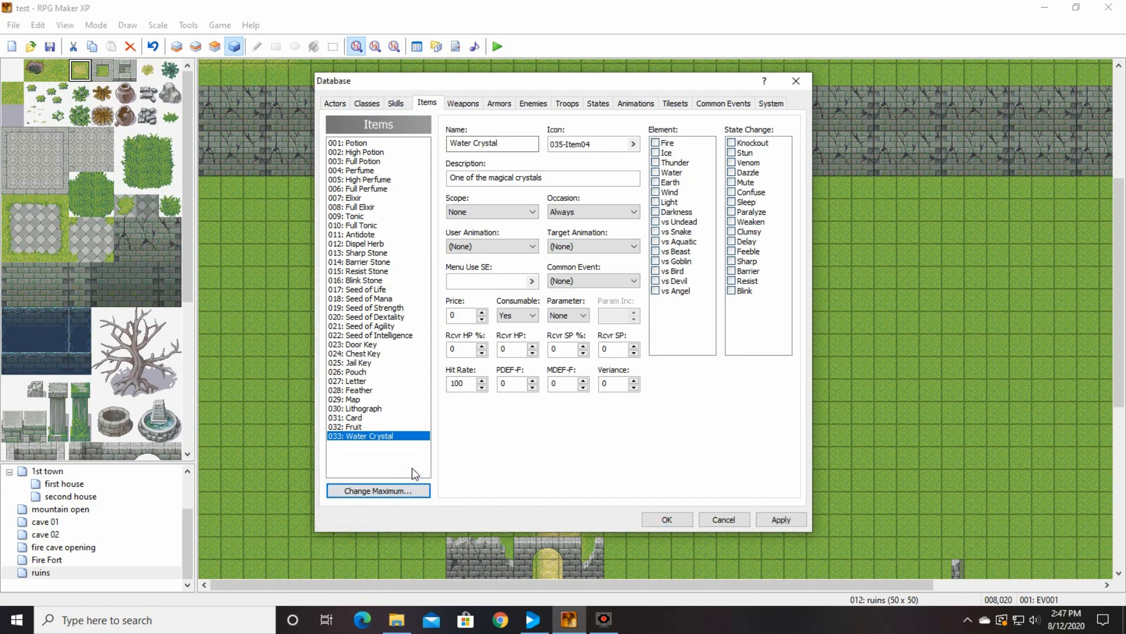
pyautogui.click(408, 496)
pyautogui.click(361, 496)
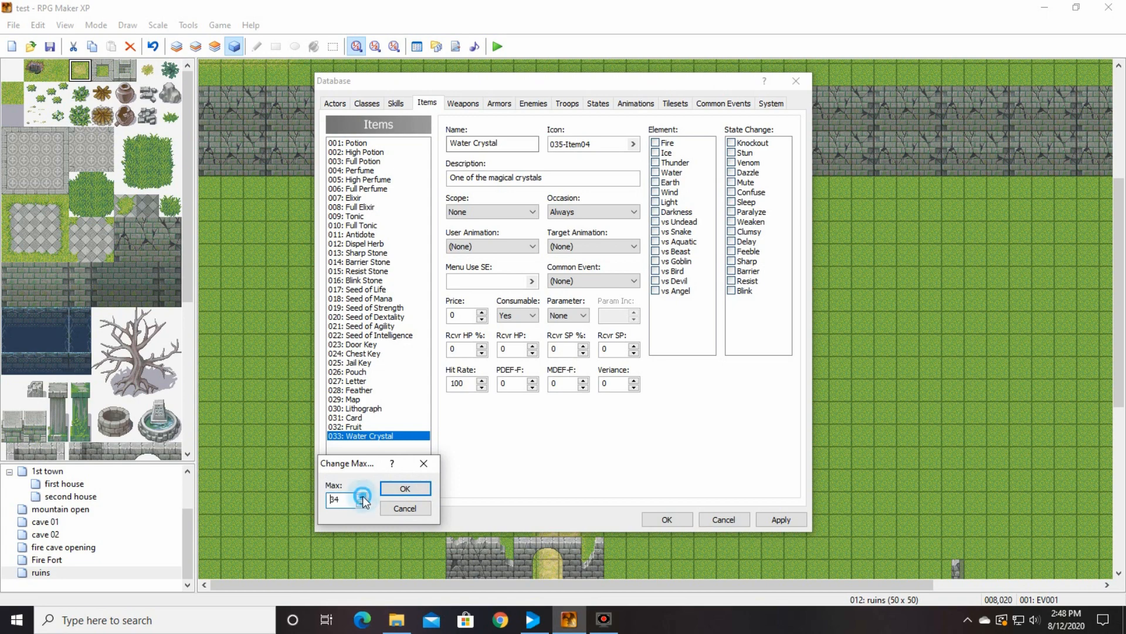
pyautogui.click(387, 488)
# Step: Name the new database item 034 "Earth Crystal"
pyautogui.click(347, 445)
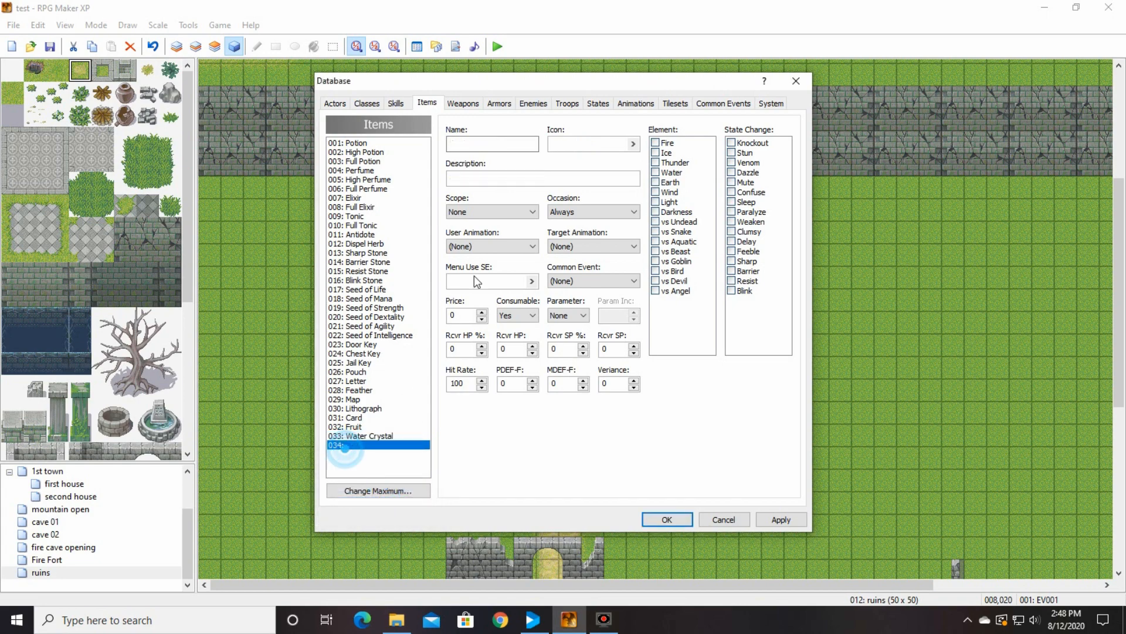
pyautogui.click(478, 137)
pyautogui.write('Ea')
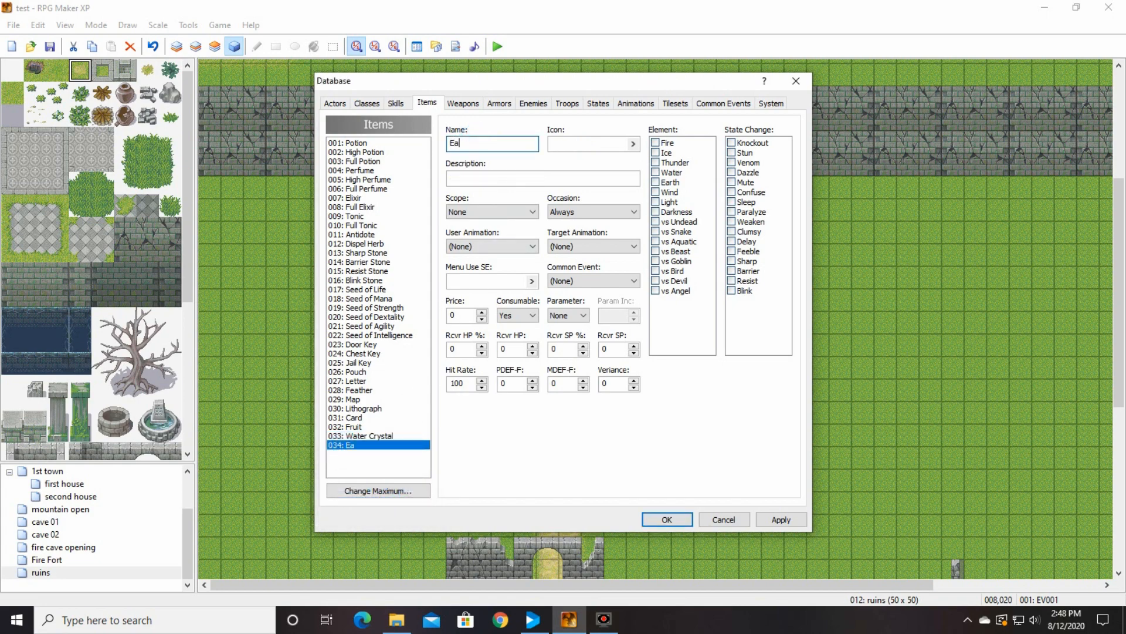
pyautogui.write('rth Crystal')
# Step: Set the Earth Crystal item's icon to 035-Item04 and save the database changes
pyautogui.click(632, 143)
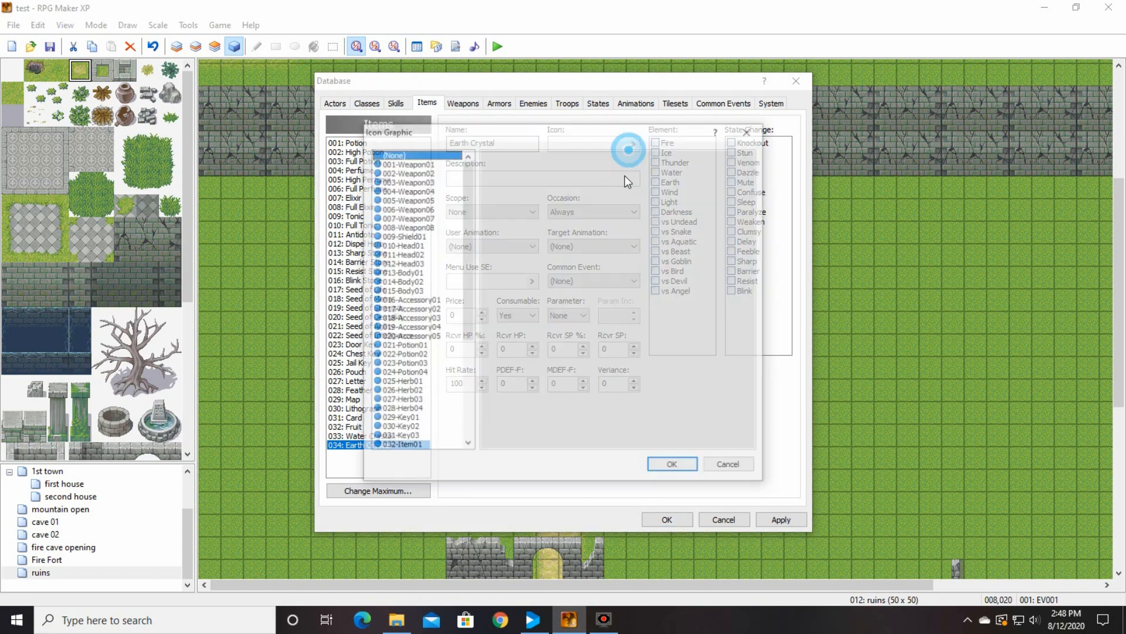
pyautogui.moveTo(465, 297); pyautogui.dragTo(459, 427)
pyautogui.click(422, 447)
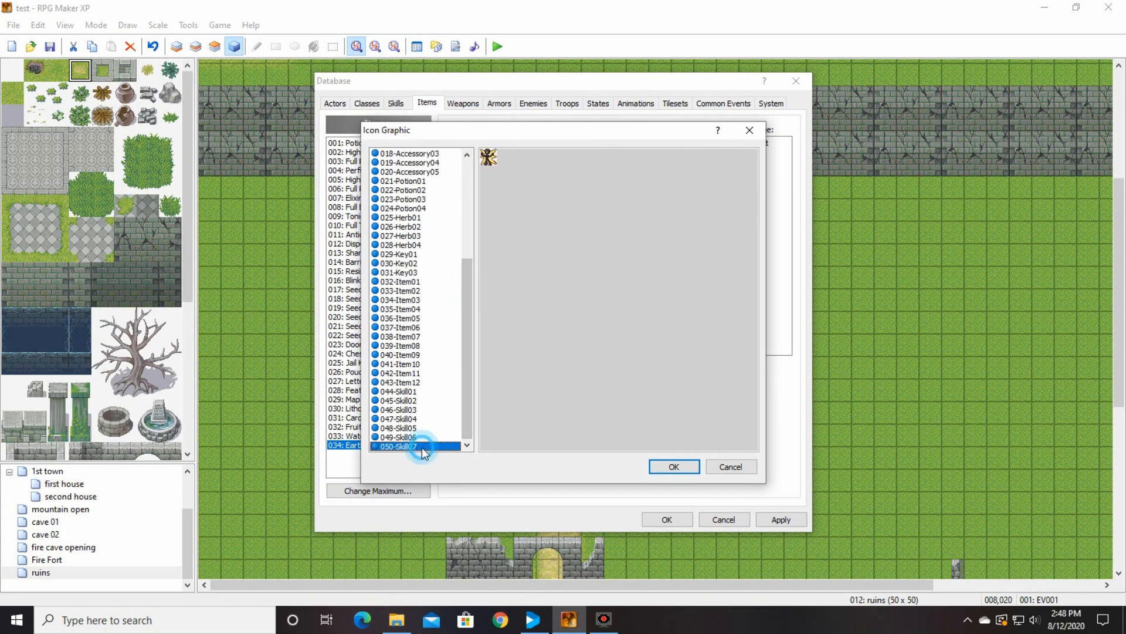
pyautogui.press('Up')
pyautogui.press('Up')
pyautogui.press('Up')
pyautogui.press('Up')
pyautogui.press('Up')
pyautogui.press('Up')
pyautogui.press('Up')
pyautogui.press('Up')
pyautogui.press('Up')
pyautogui.press('Up')
pyautogui.press('Up')
pyautogui.press('Up')
pyautogui.press('Up')
pyautogui.press('Up')
pyautogui.press('Up')
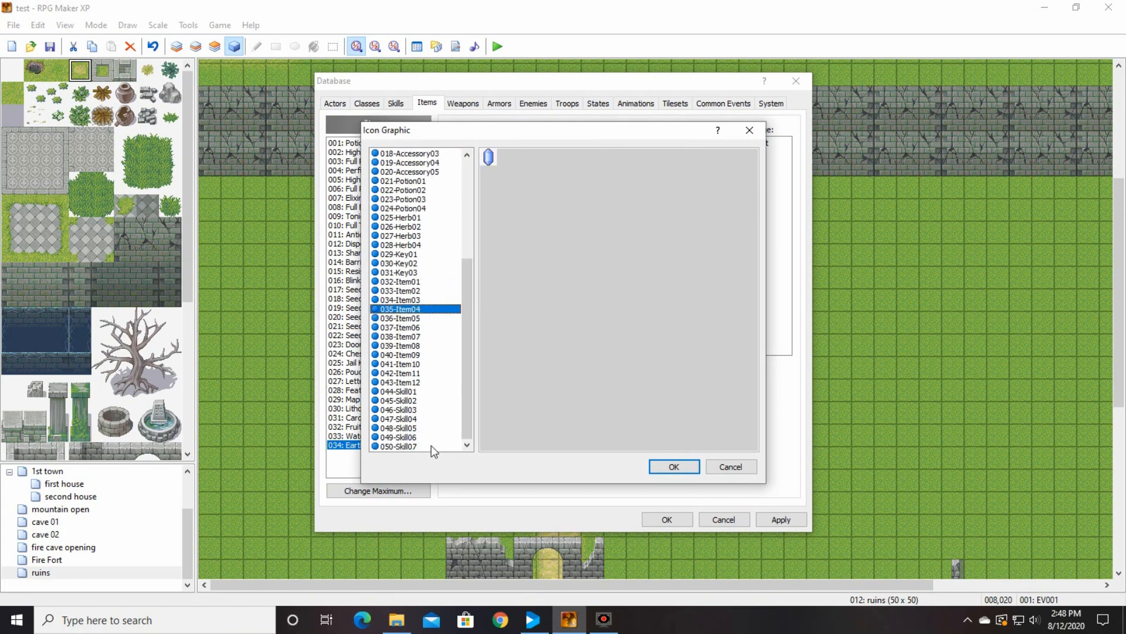
pyautogui.click(672, 466)
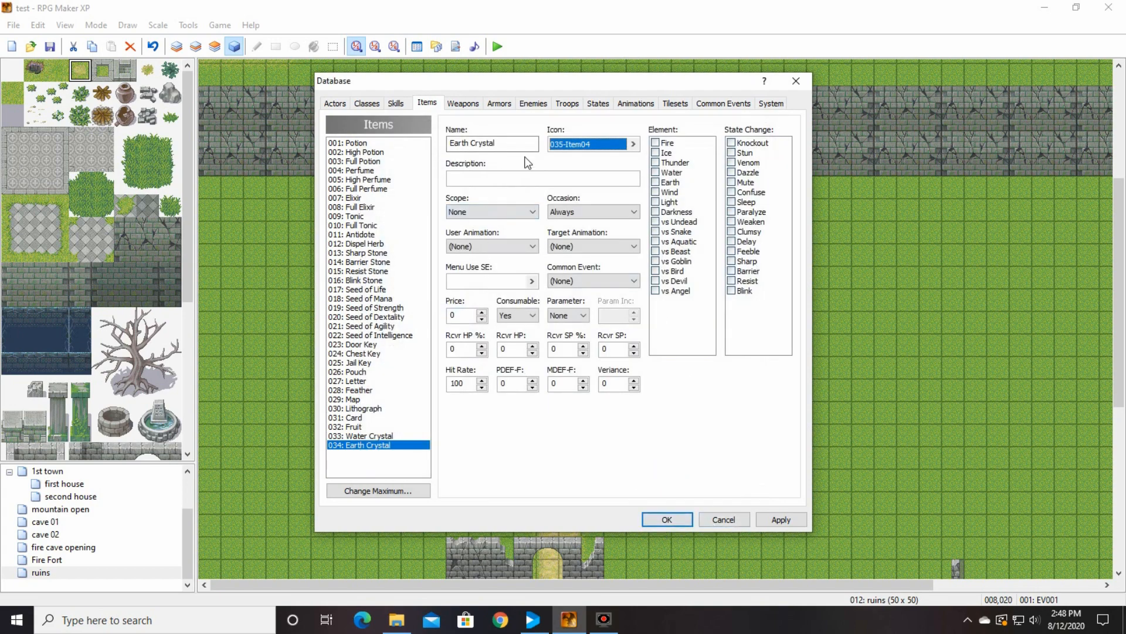
pyautogui.click(688, 523)
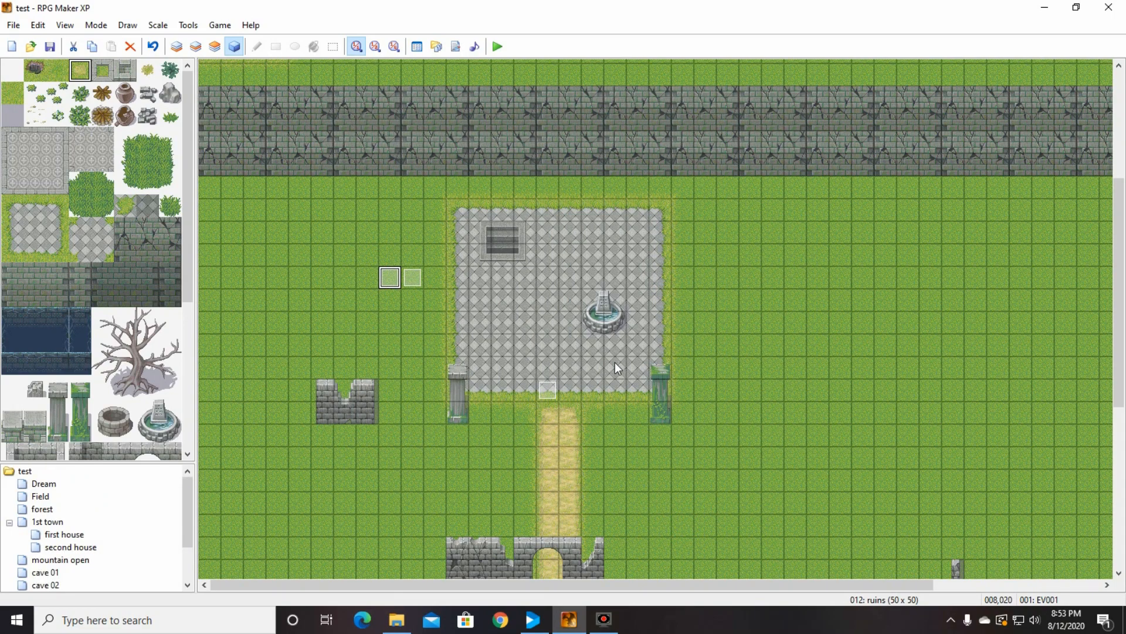
# Step: Reopen event EV001 and add a Change Items command at the end of page 4
pyautogui.doubleClick(391, 278)
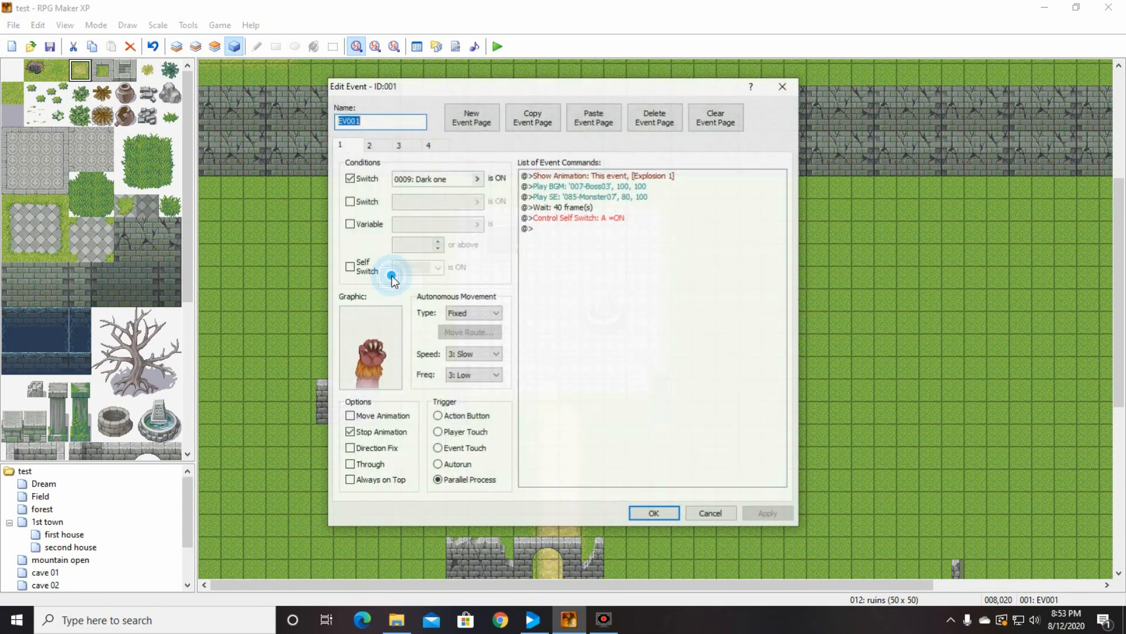
pyautogui.click(434, 145)
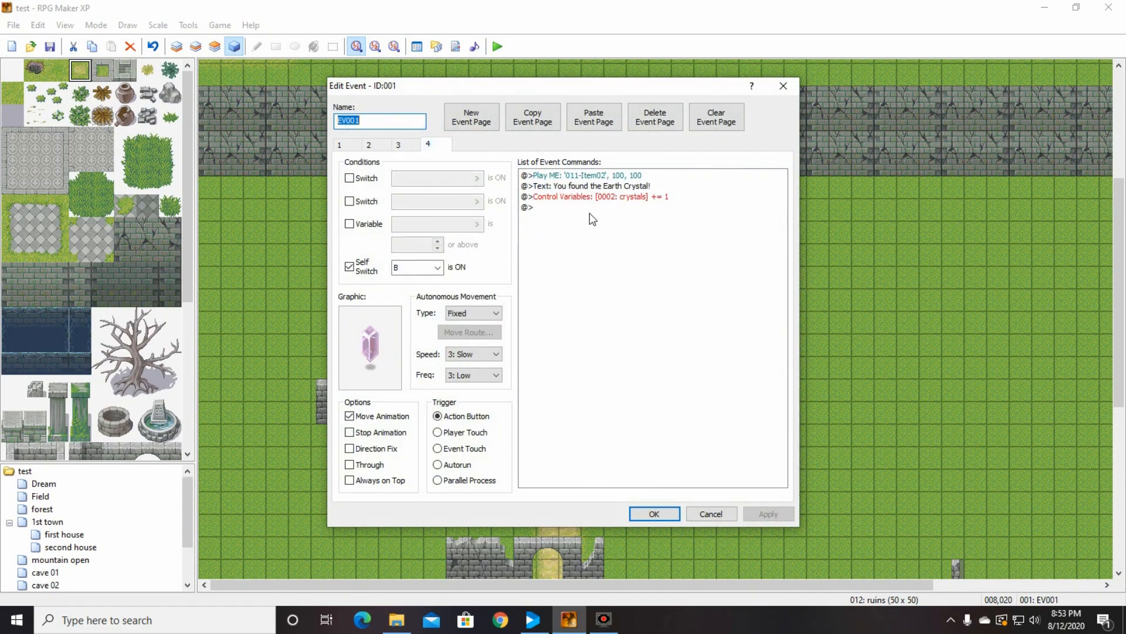
pyautogui.click(590, 197)
pyautogui.rightClick(559, 208)
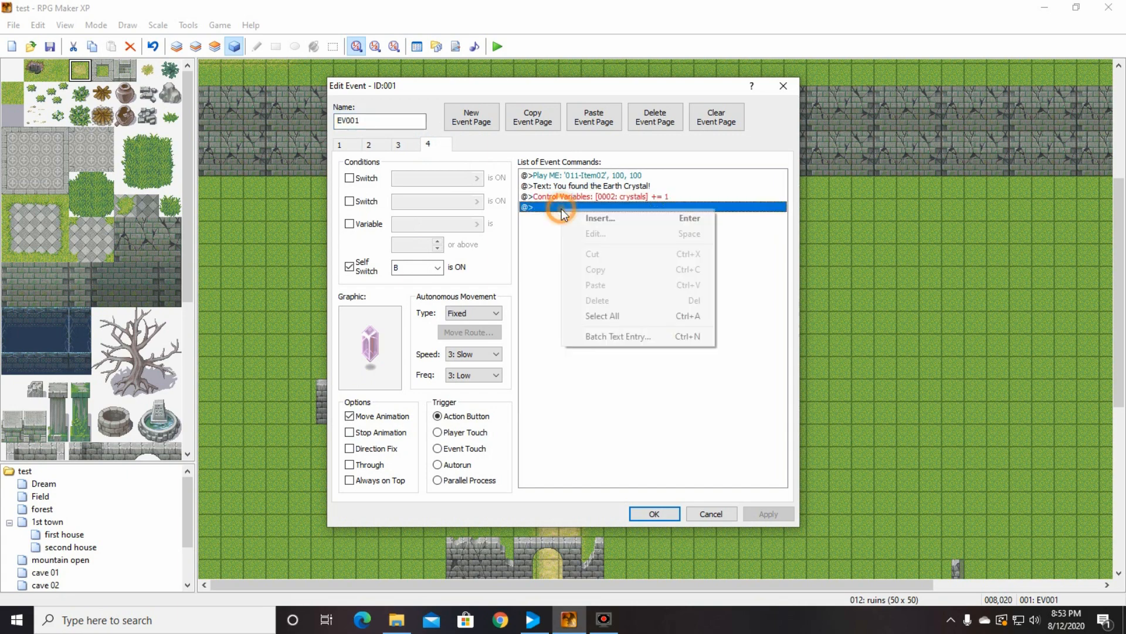
pyautogui.click(626, 215)
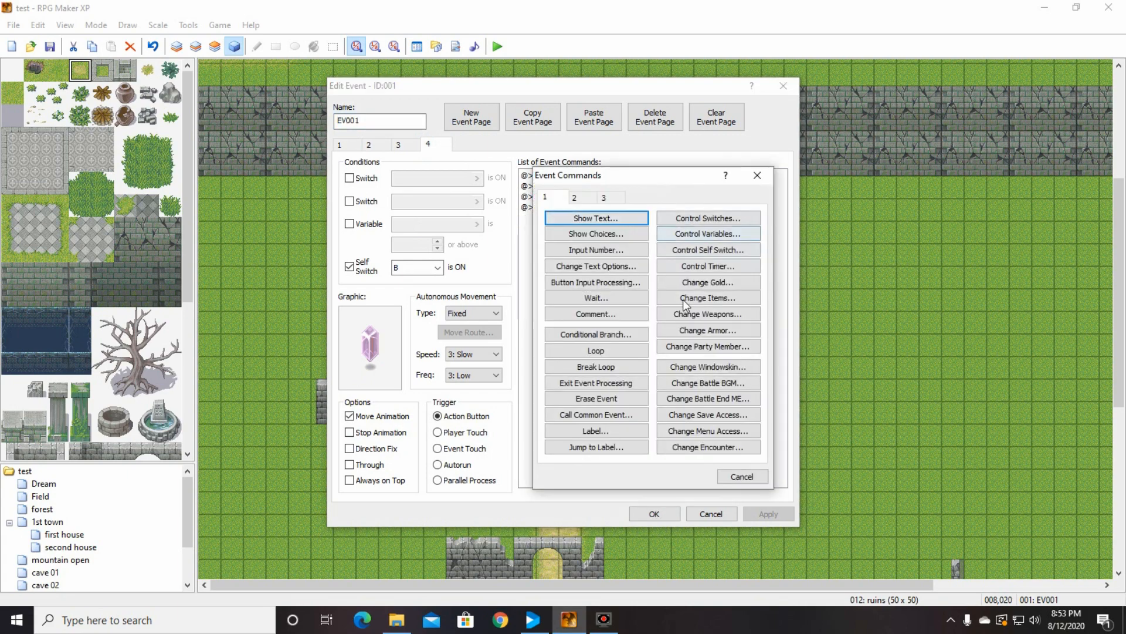
pyautogui.click(721, 300)
# Step: Add event page 5 to EV001 with self switch C ON as its condition, and return to page 4's command list
pyautogui.click(471, 116)
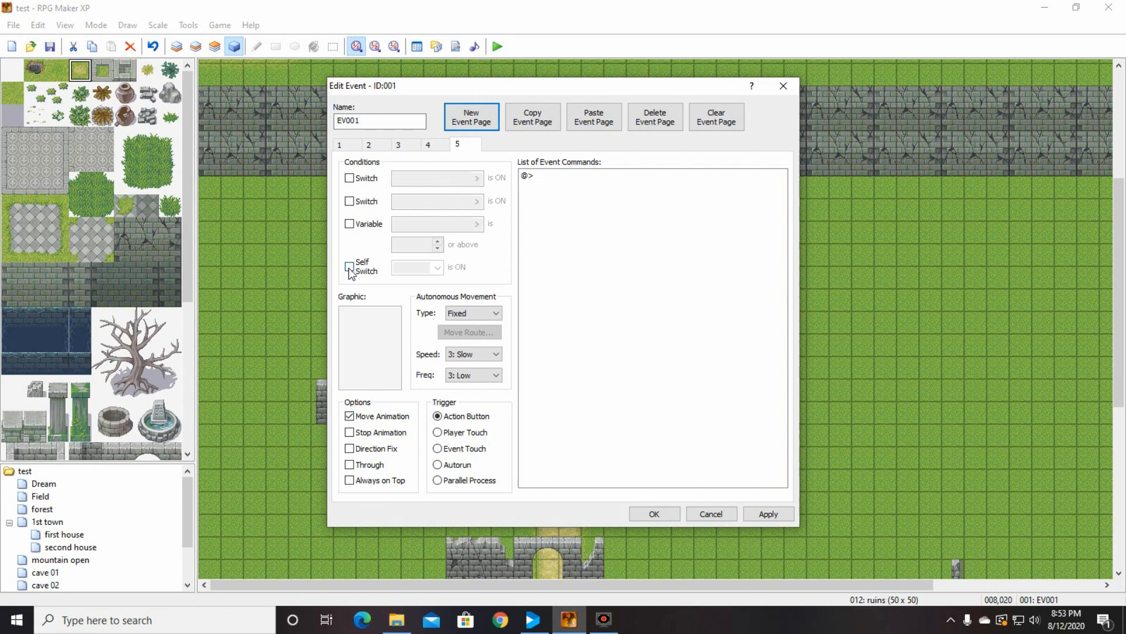
pyautogui.click(349, 266)
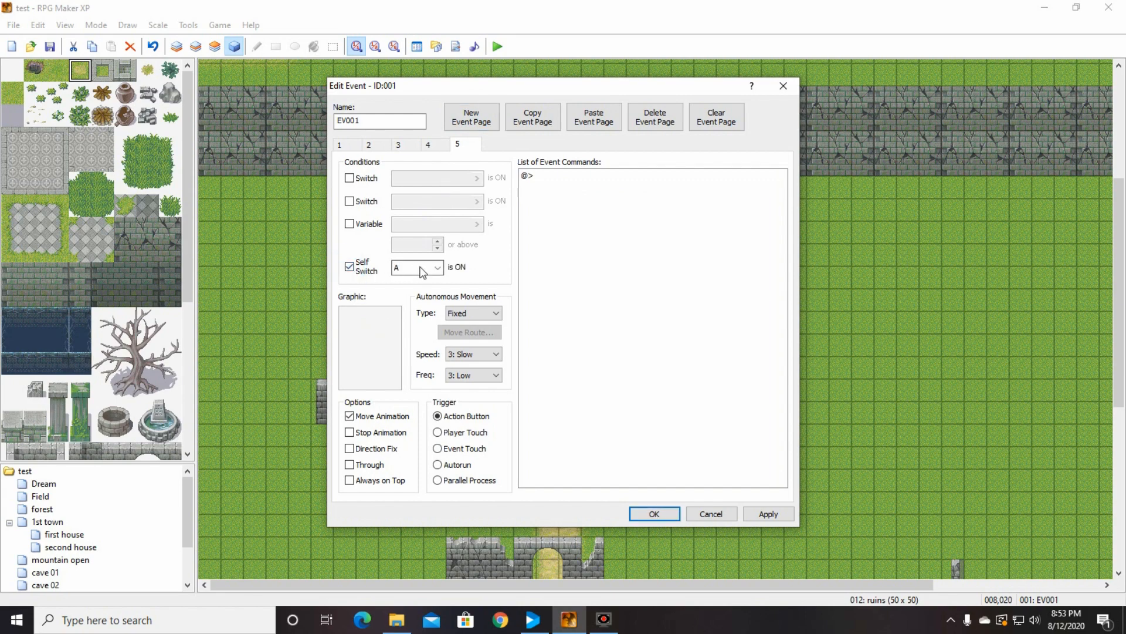
pyautogui.click(438, 267)
pyautogui.click(434, 292)
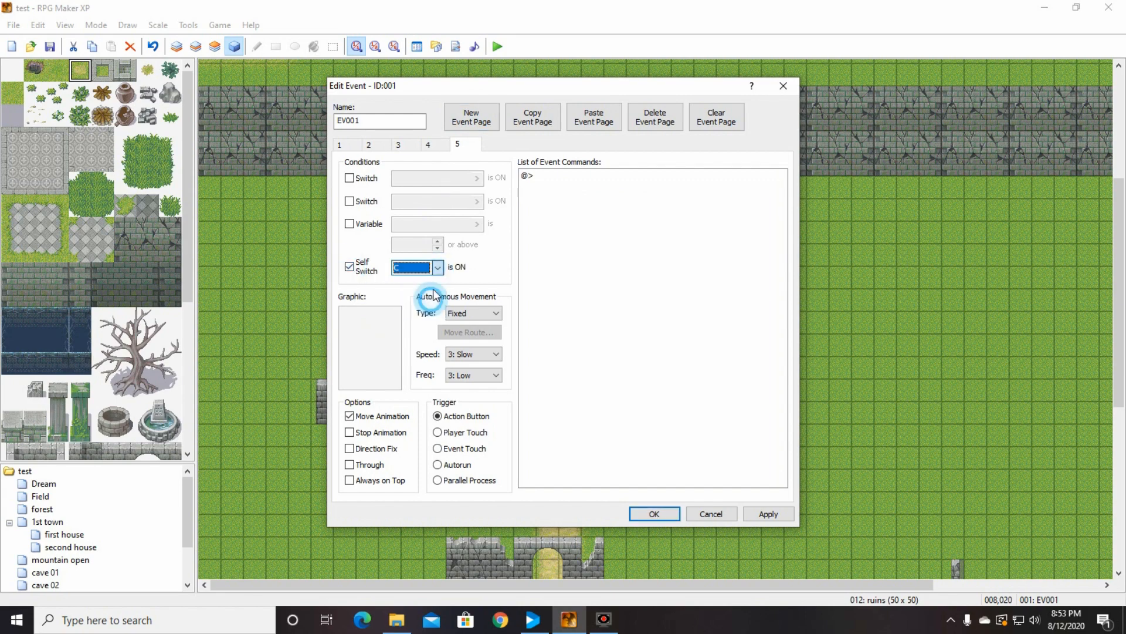
pyautogui.click(428, 145)
pyautogui.click(570, 218)
pyautogui.rightClick(570, 220)
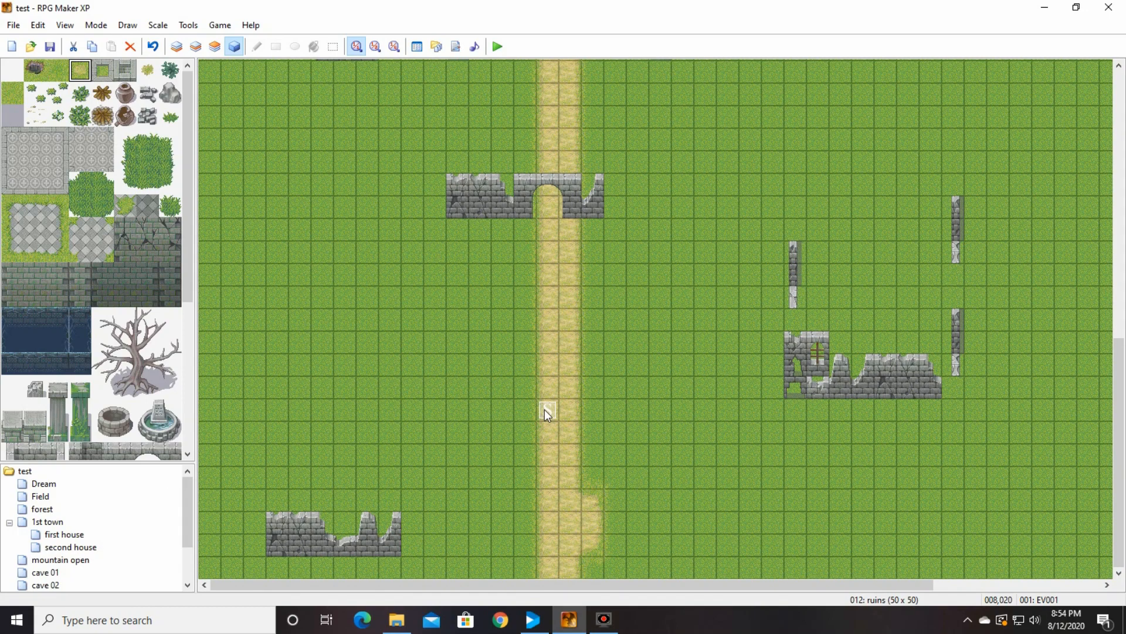
# Step: Set the player's starting position to tile 015,042 on the dirt path and playtest the walk up to the stone platform
pyautogui.click(546, 410)
pyautogui.press('F12')
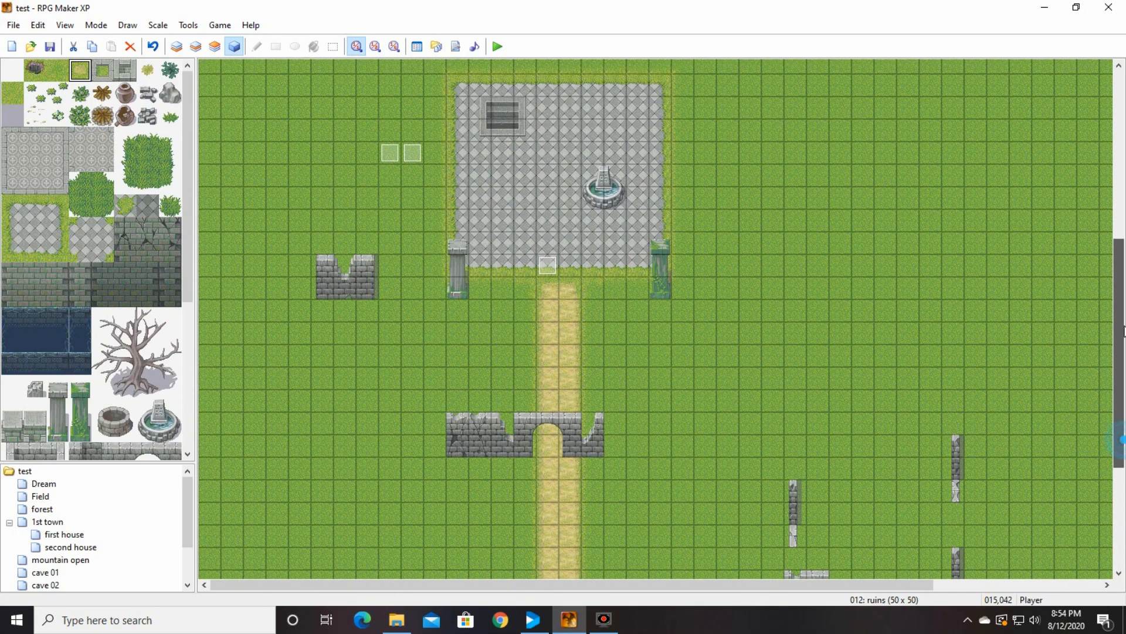
pyautogui.press('Up')
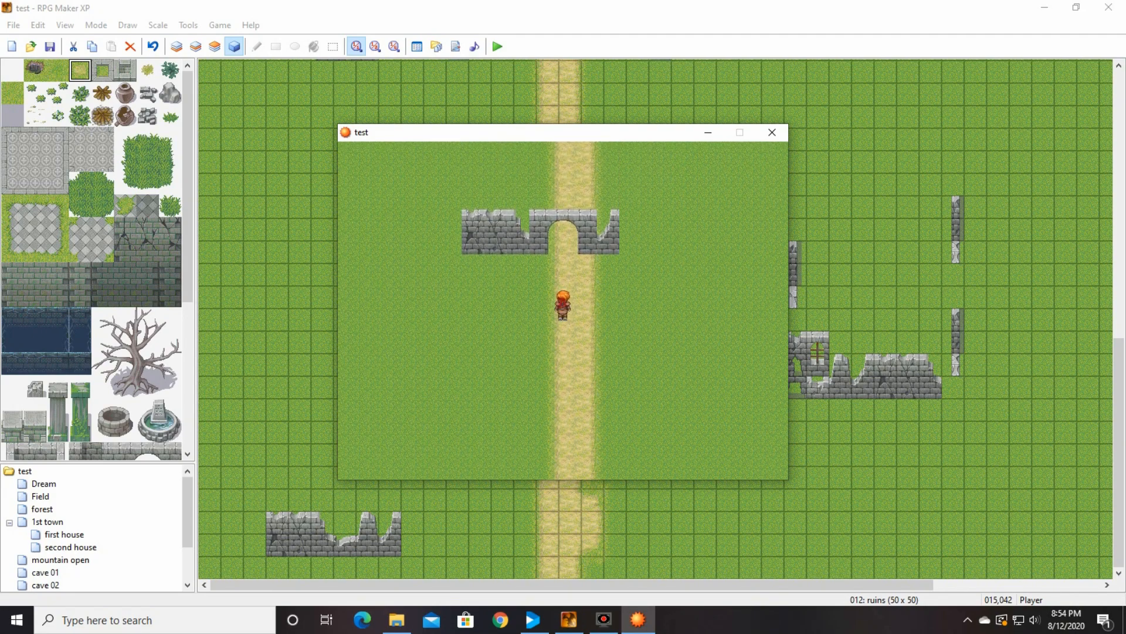
pyautogui.press('Up')
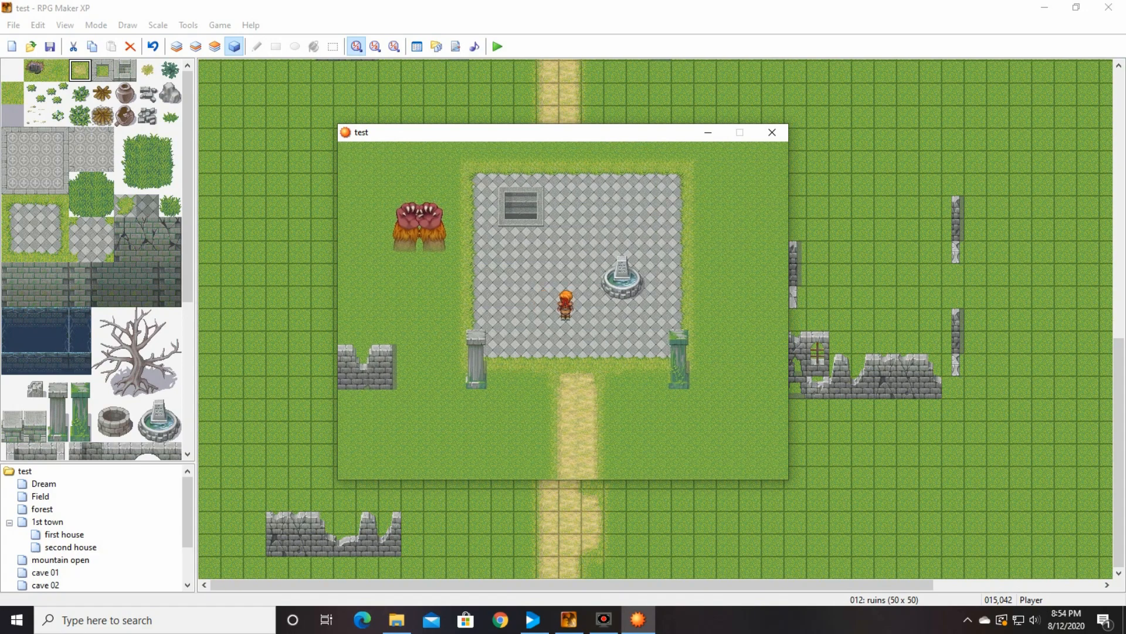
# Step: Fight the Dark One in the playtest with repeated attacks until the battle is over
pyautogui.press('Return')
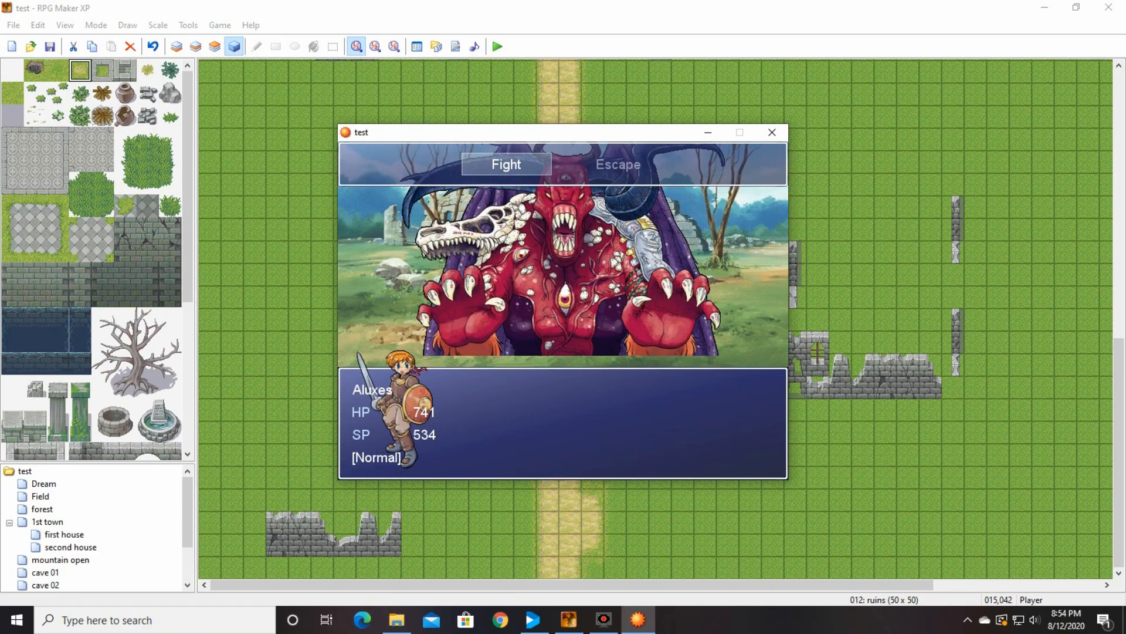
pyautogui.press('Return')
pyautogui.press('Return')
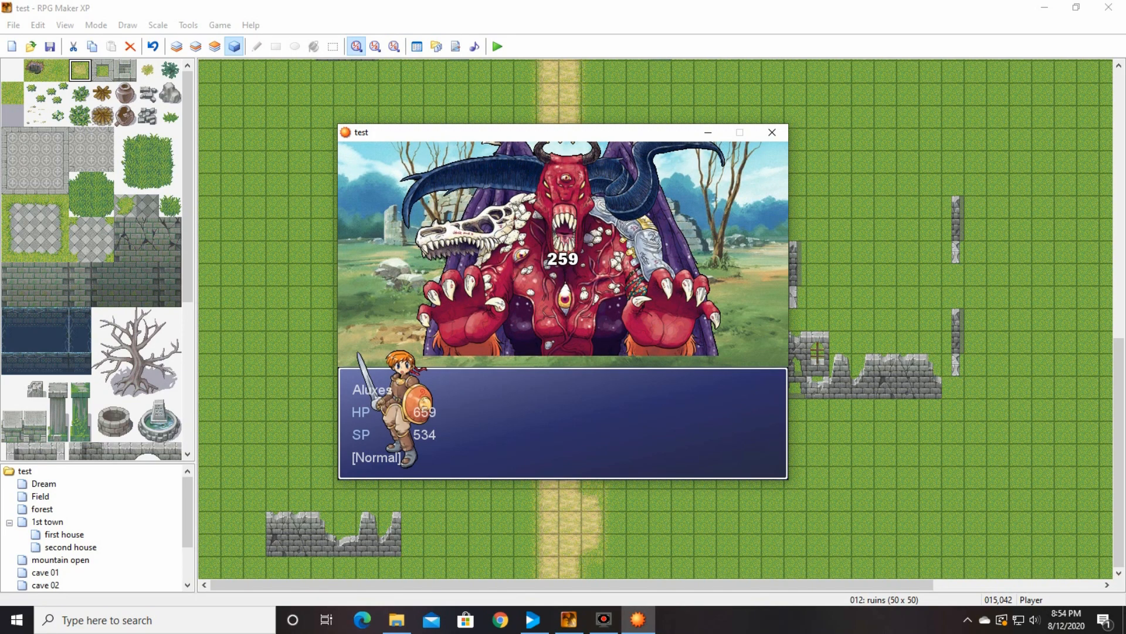
pyautogui.press('Return')
pyautogui.press('Return')
pyautogui.press('Return')
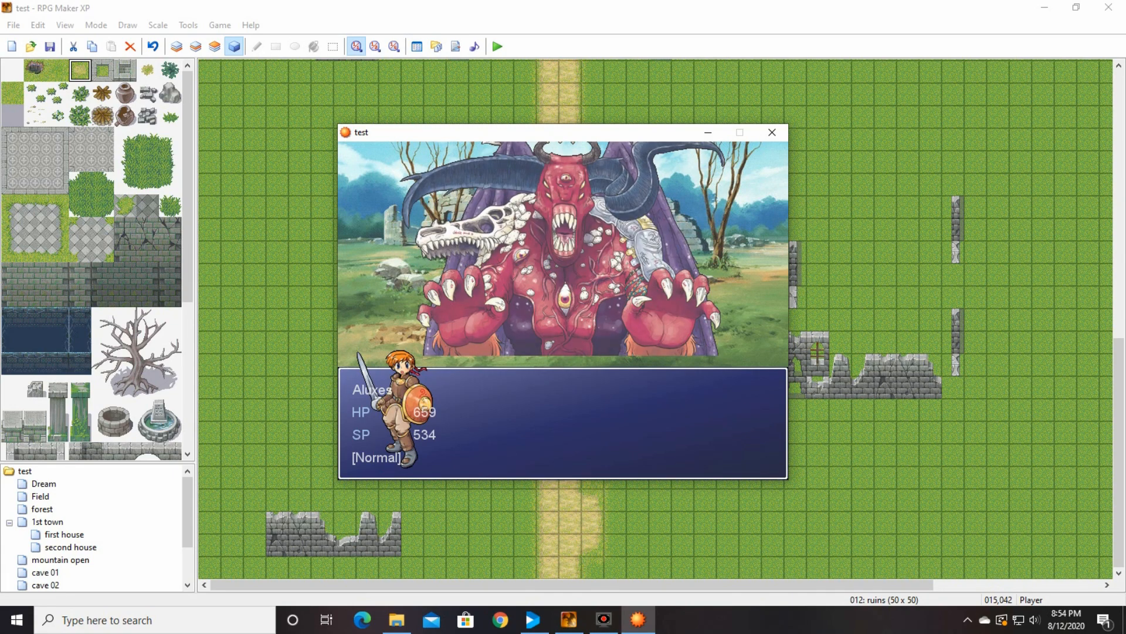
pyautogui.press('Return')
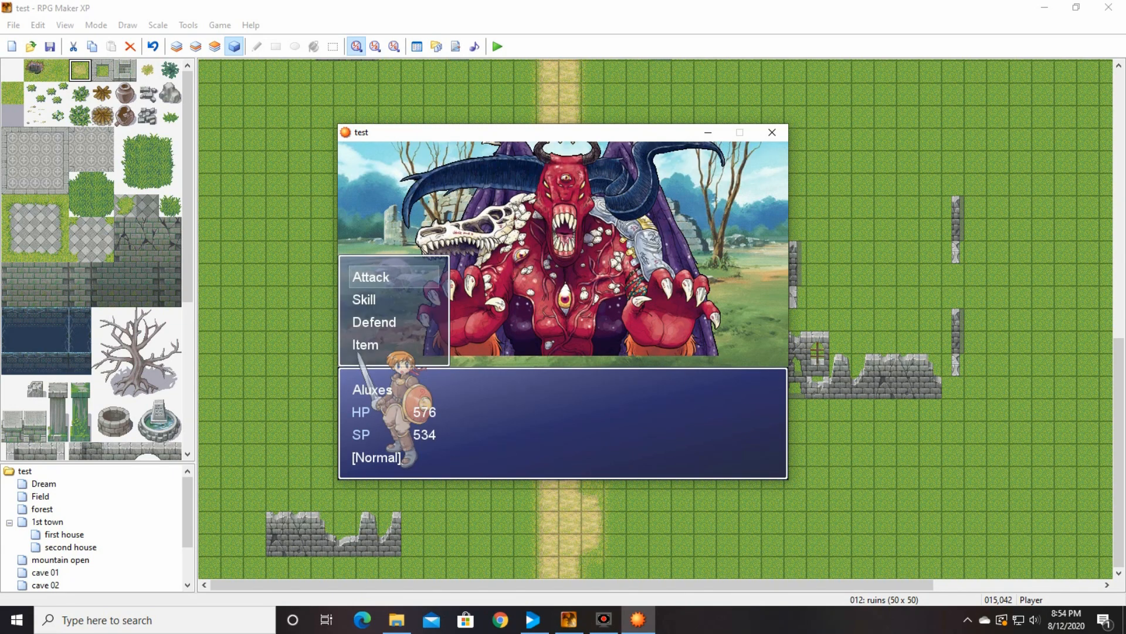
pyautogui.press('Return')
pyautogui.press('Return')
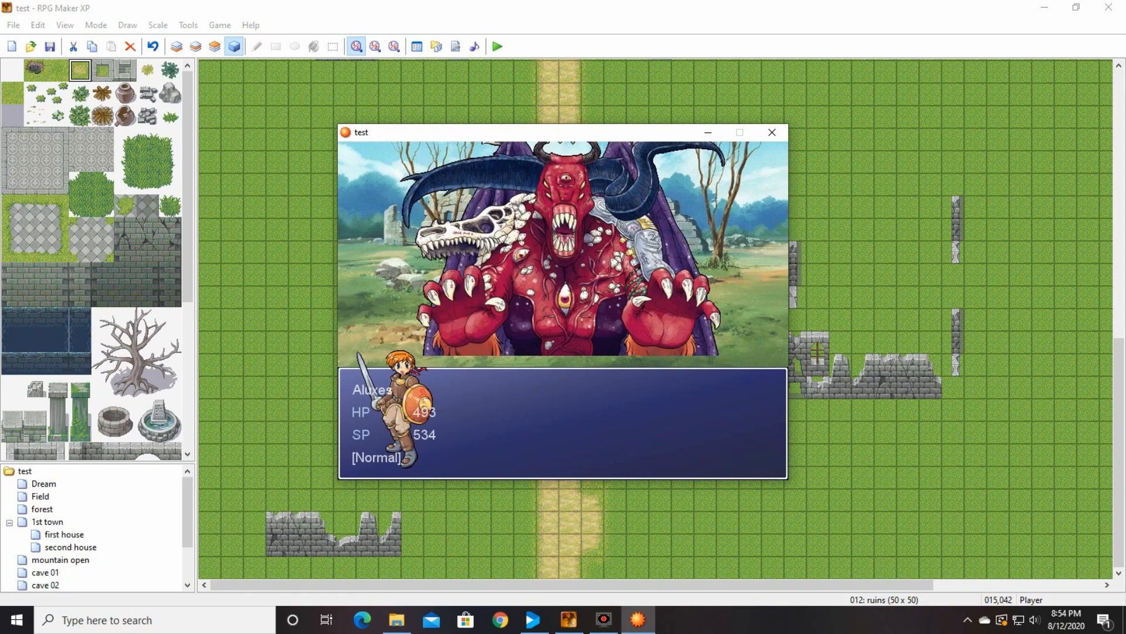
pyautogui.press('Return')
pyautogui.press('Return')
pyautogui.press('Return')
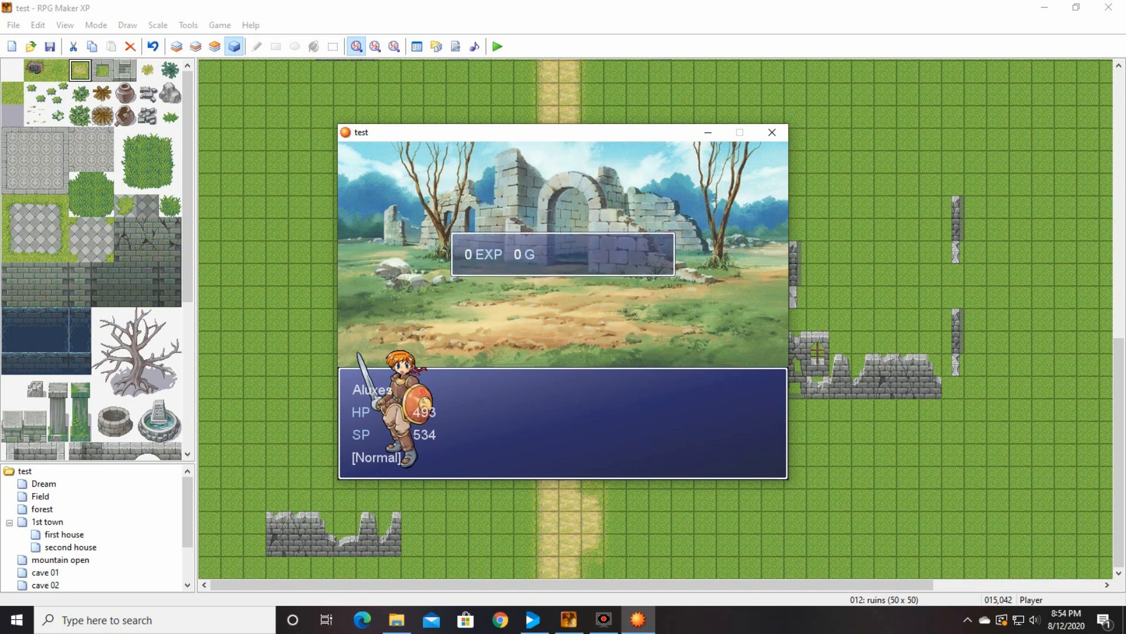
pyautogui.press('Return')
pyautogui.press('Return')
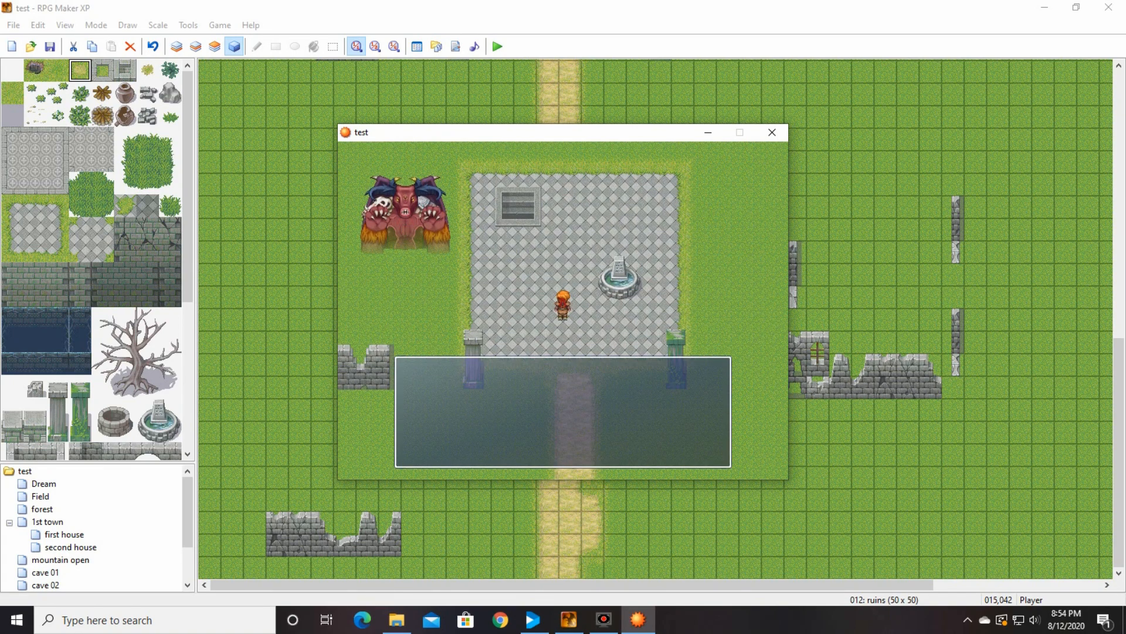
# Step: Advance the boss's closing dialogue, collect the crystal and close the playtest
pyautogui.press('Return')
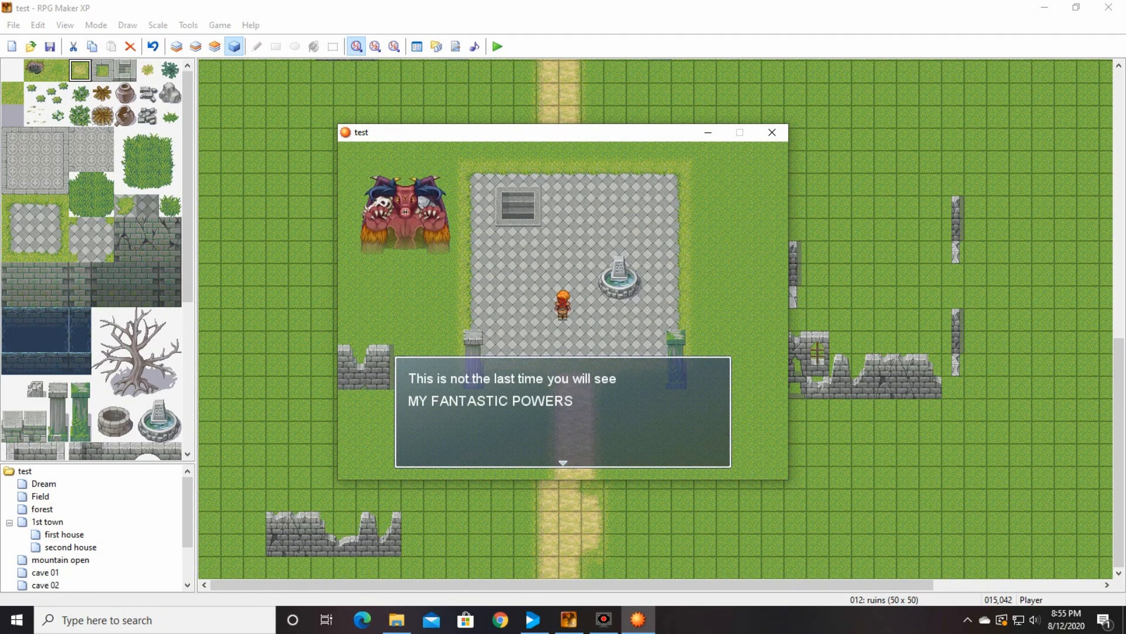
pyautogui.press('Return')
pyautogui.press('Return')
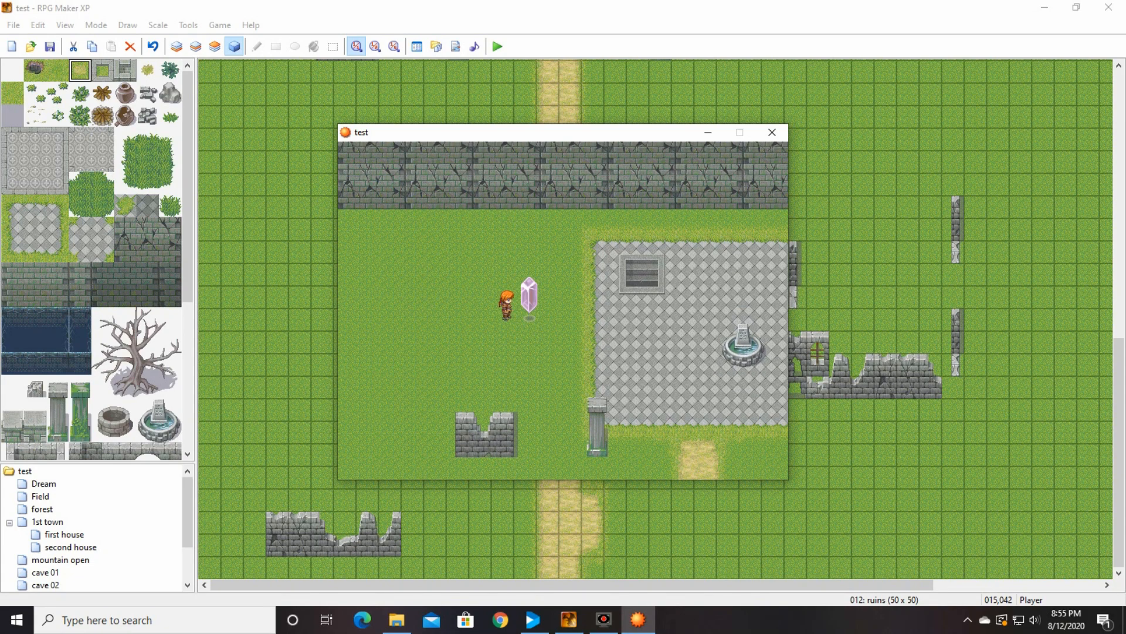
pyautogui.press('Return')
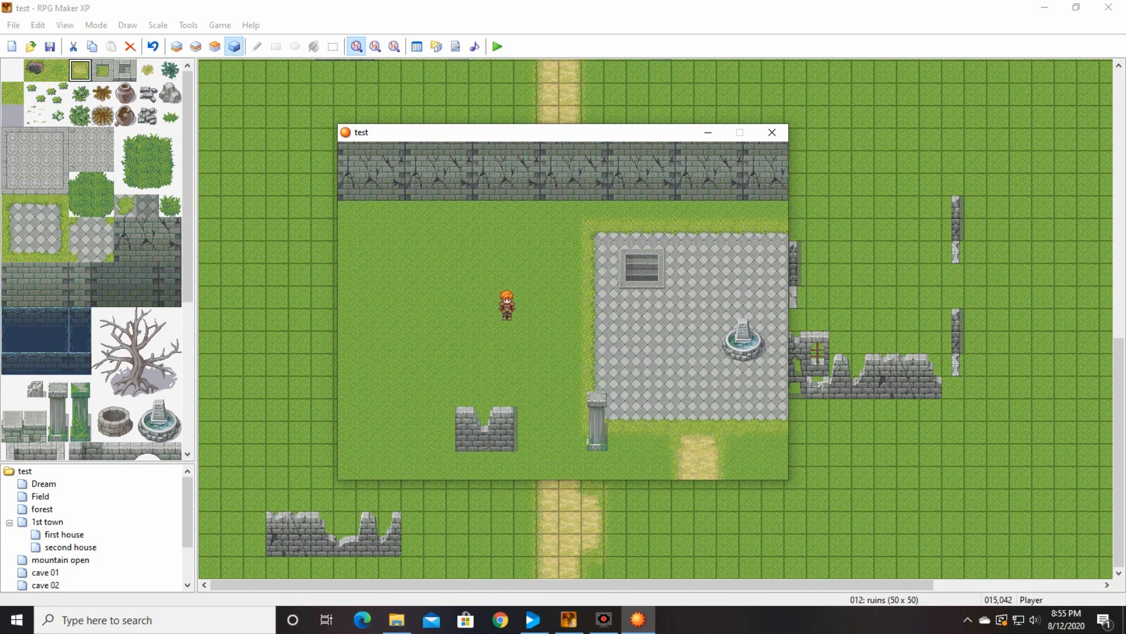
pyautogui.click(772, 132)
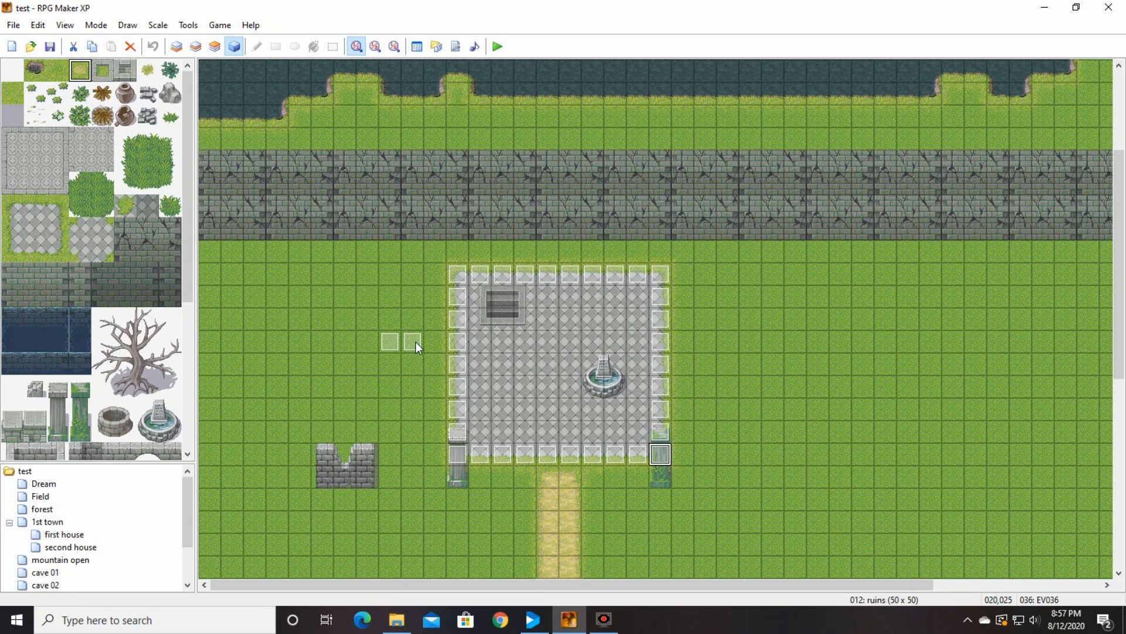
# Step: Move EV002 to tile 016,020 and EV001 to tile 014,020 on the stone platform, and save the changes for a playtest
pyautogui.moveTo(416, 341); pyautogui.dragTo(570, 341)
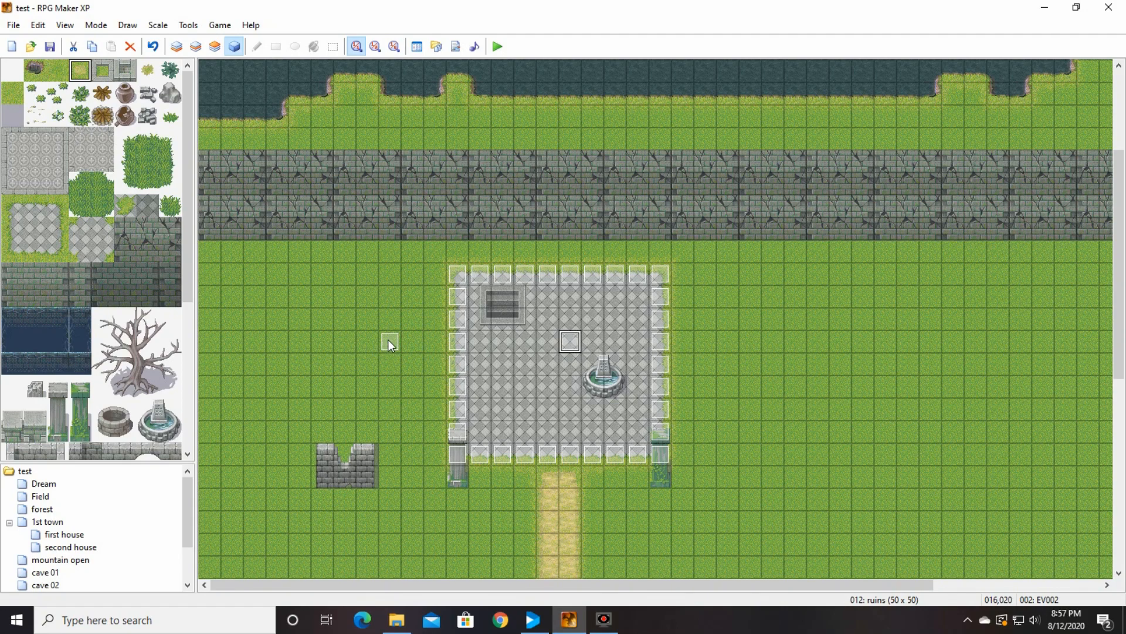
pyautogui.moveTo(388, 341); pyautogui.dragTo(551, 343)
pyautogui.click(572, 343)
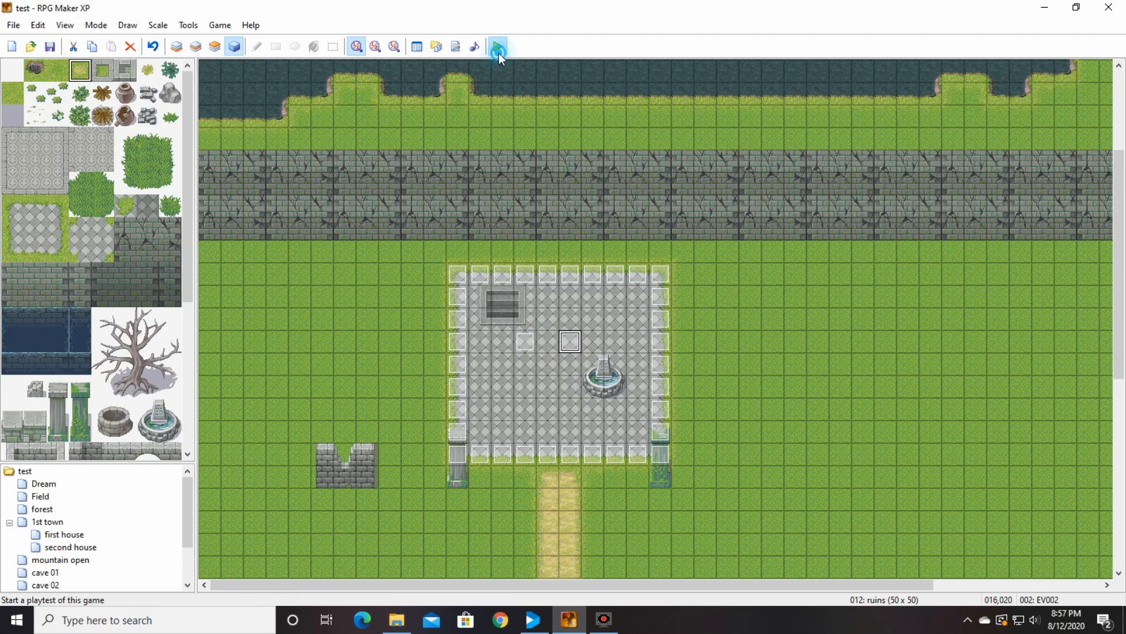
pyautogui.click(498, 46)
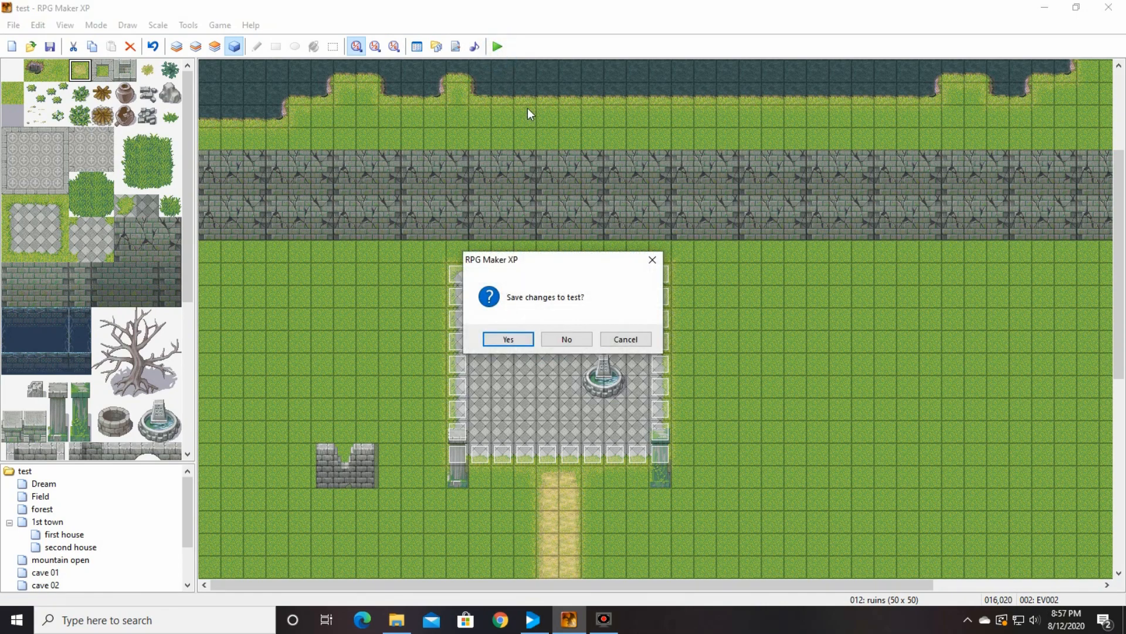
pyautogui.click(519, 337)
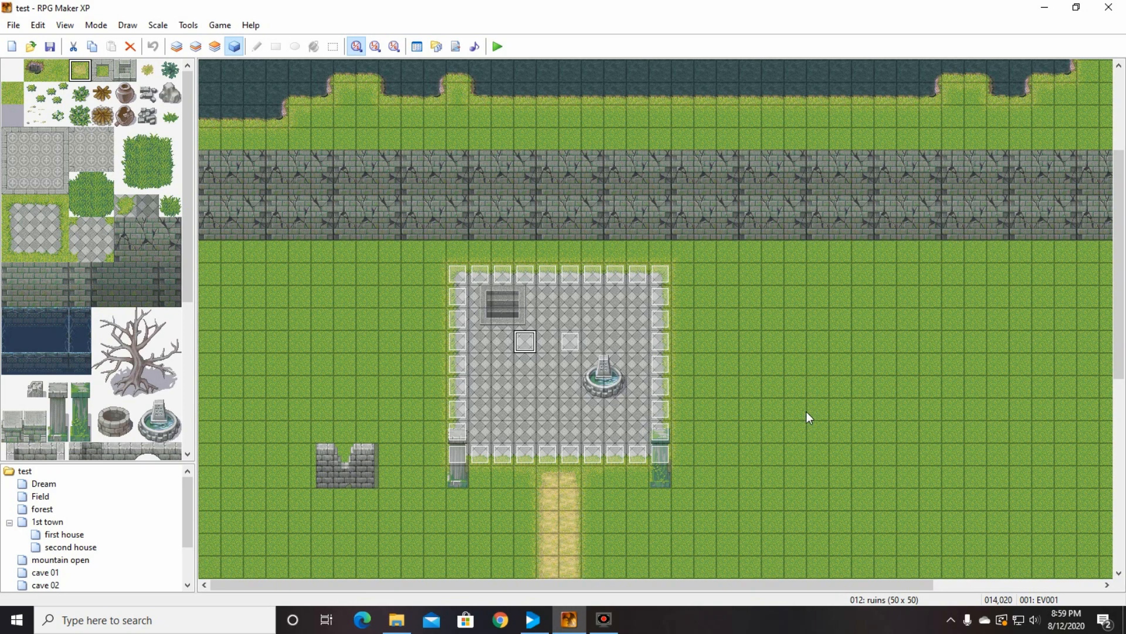
# Step: Cut the Screen Shake command from event EV030 at the west edge of the stone platform and accept the event
pyautogui.click(459, 341)
pyautogui.doubleClick(470, 343)
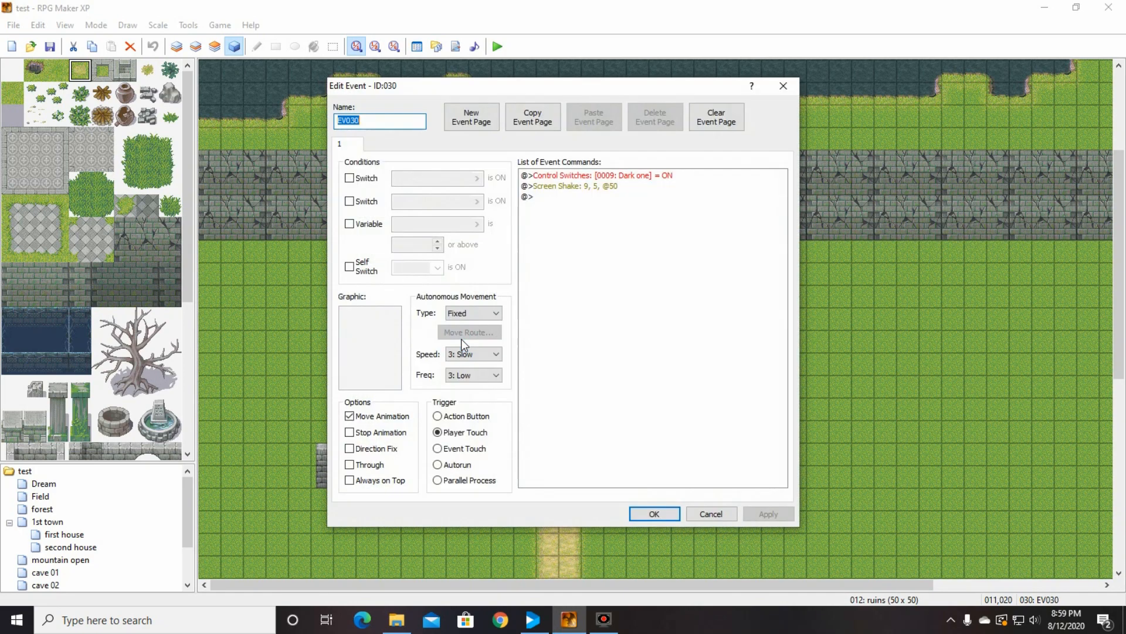
pyautogui.click(578, 186)
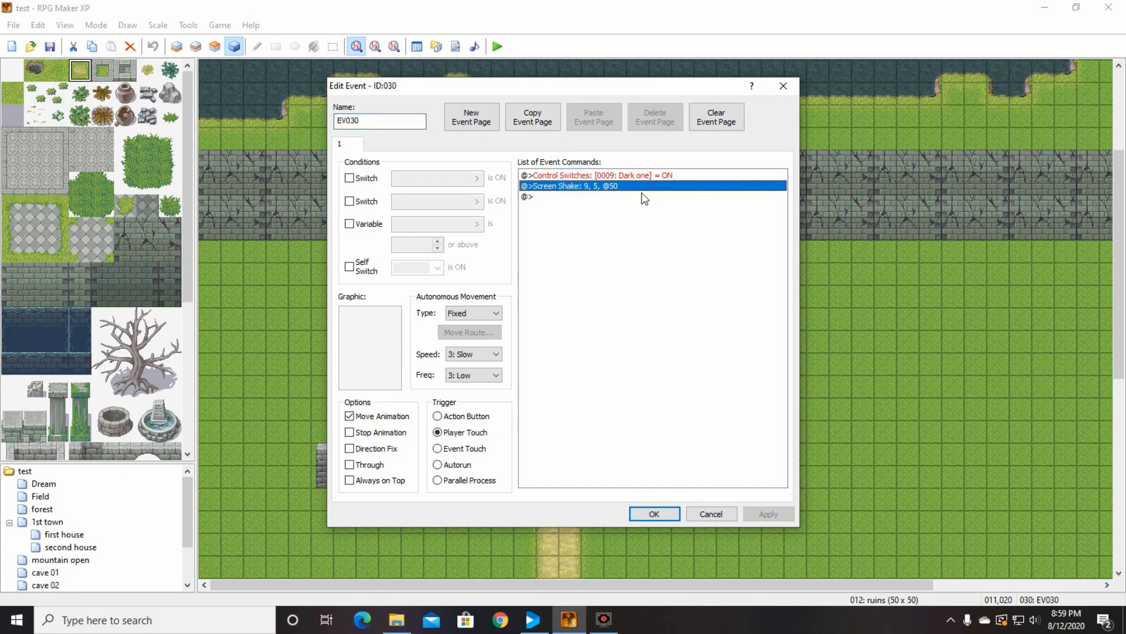
pyautogui.moveTo(594, 93); pyautogui.dragTo(328, 424)
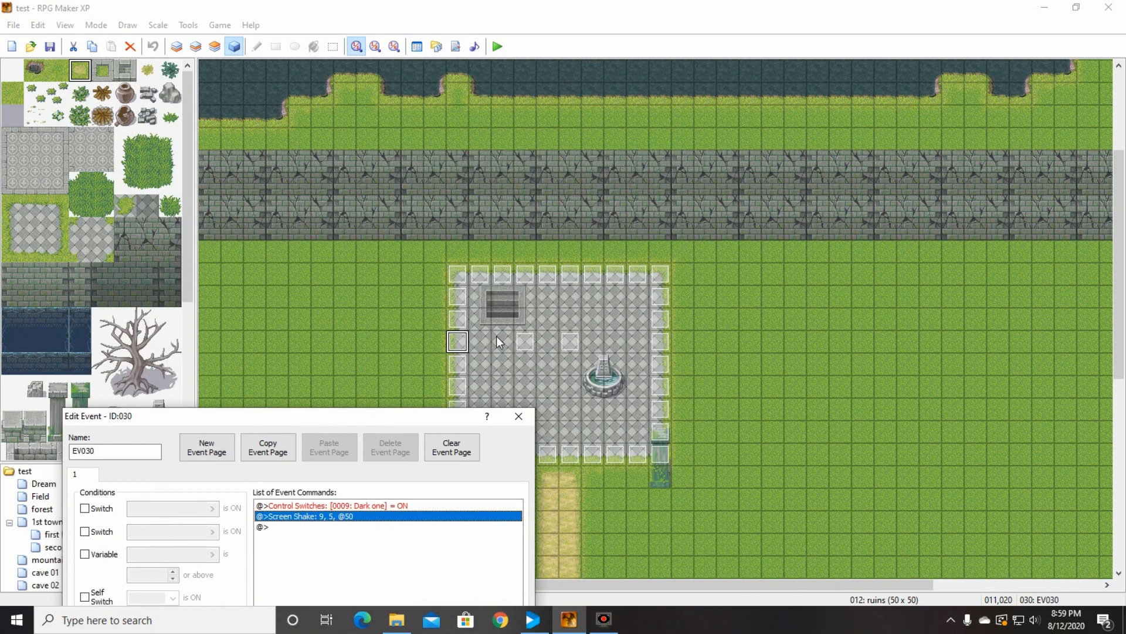
pyautogui.click(531, 340)
pyautogui.moveTo(411, 415); pyautogui.dragTo(632, 132)
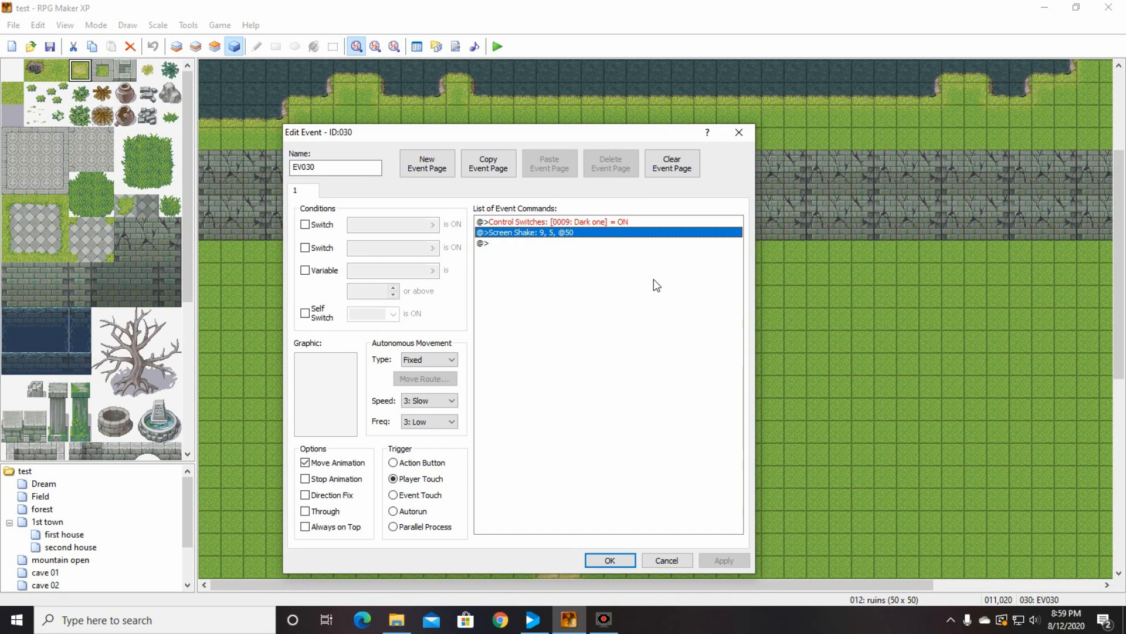
pyautogui.rightClick(590, 241)
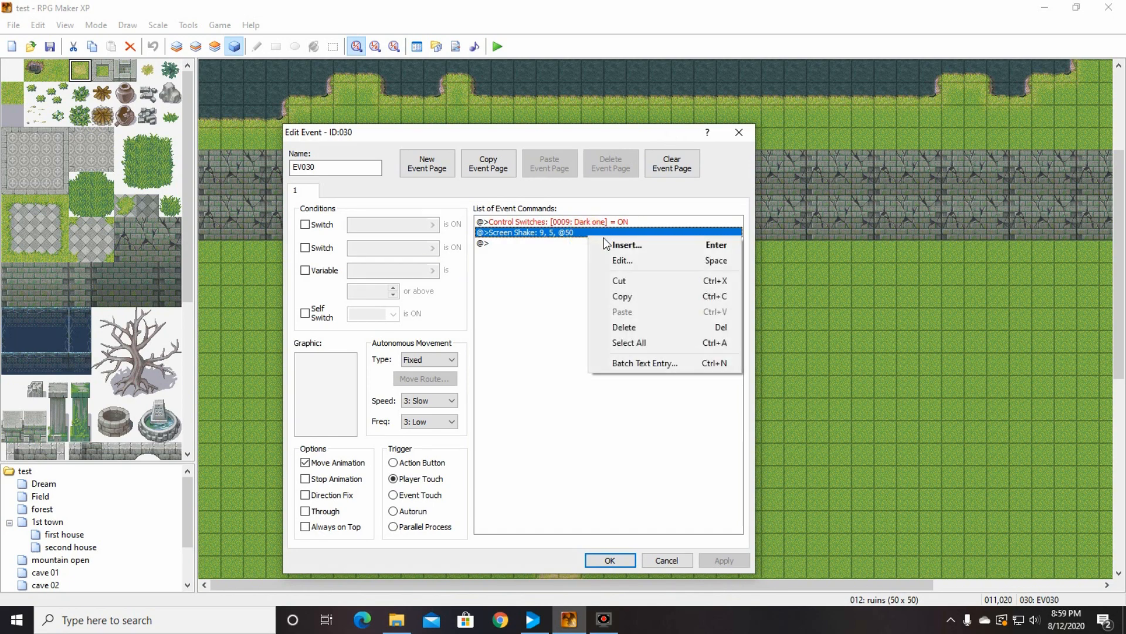
pyautogui.click(633, 274)
pyautogui.click(610, 560)
# Step: Paste the Screen Shake command before Show Animation on page 1 of EV001 and accept the event
pyautogui.doubleClick(525, 341)
pyautogui.rightClick(576, 176)
pyautogui.rightClick(581, 175)
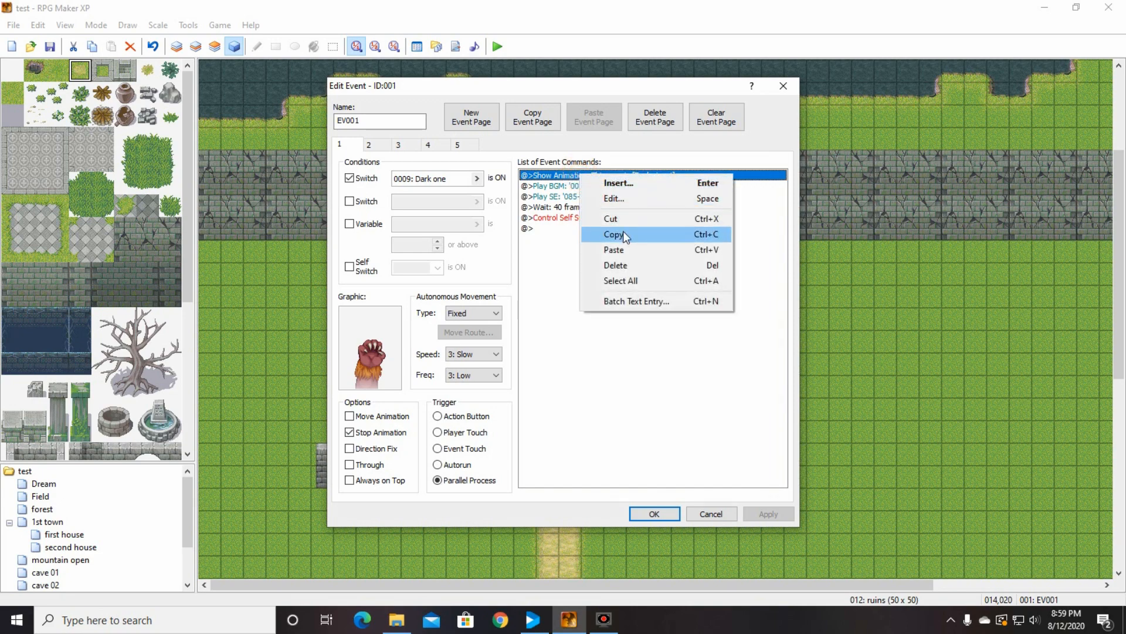
pyautogui.click(623, 251)
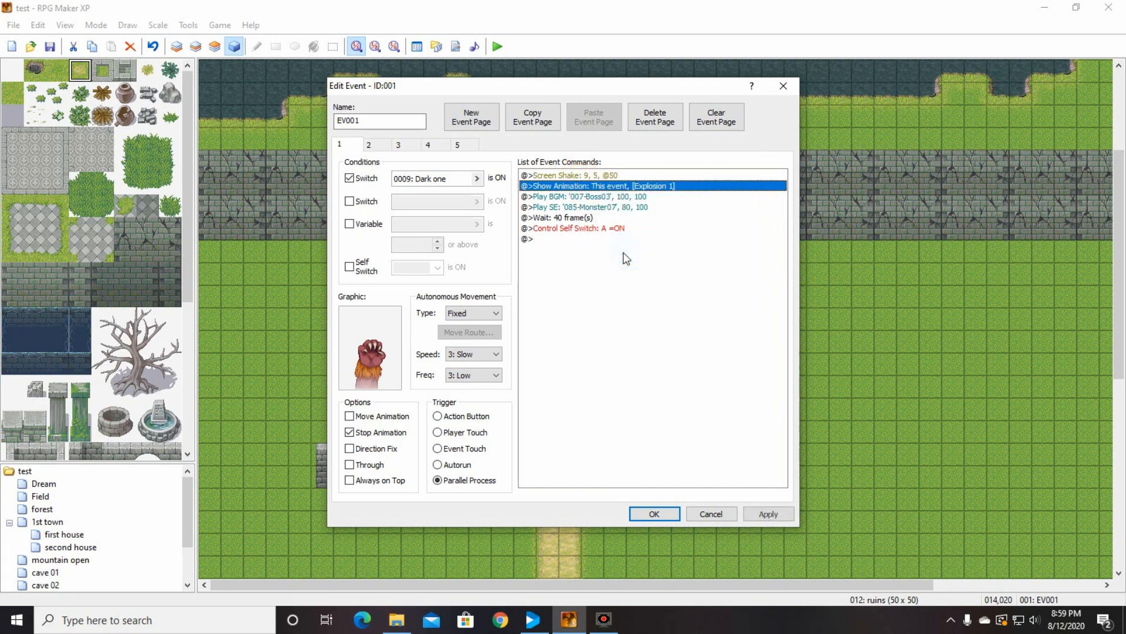
pyautogui.click(653, 514)
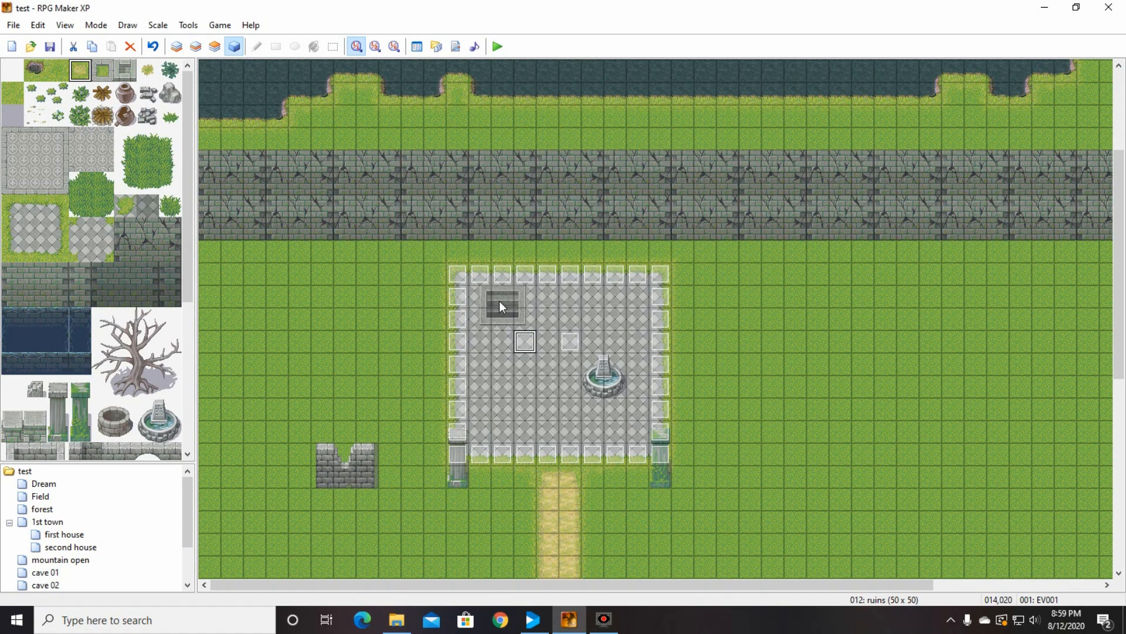
# Step: Check the commands of event EV023 on the south edge of the stone platform and close the event
pyautogui.click(466, 285)
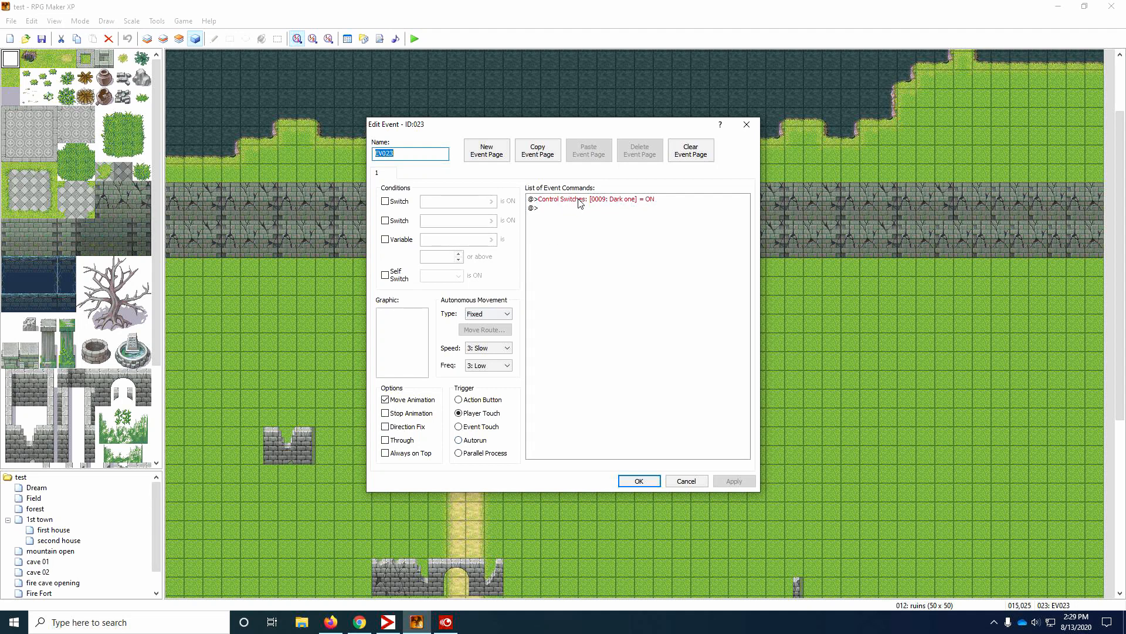
pyautogui.click(639, 481)
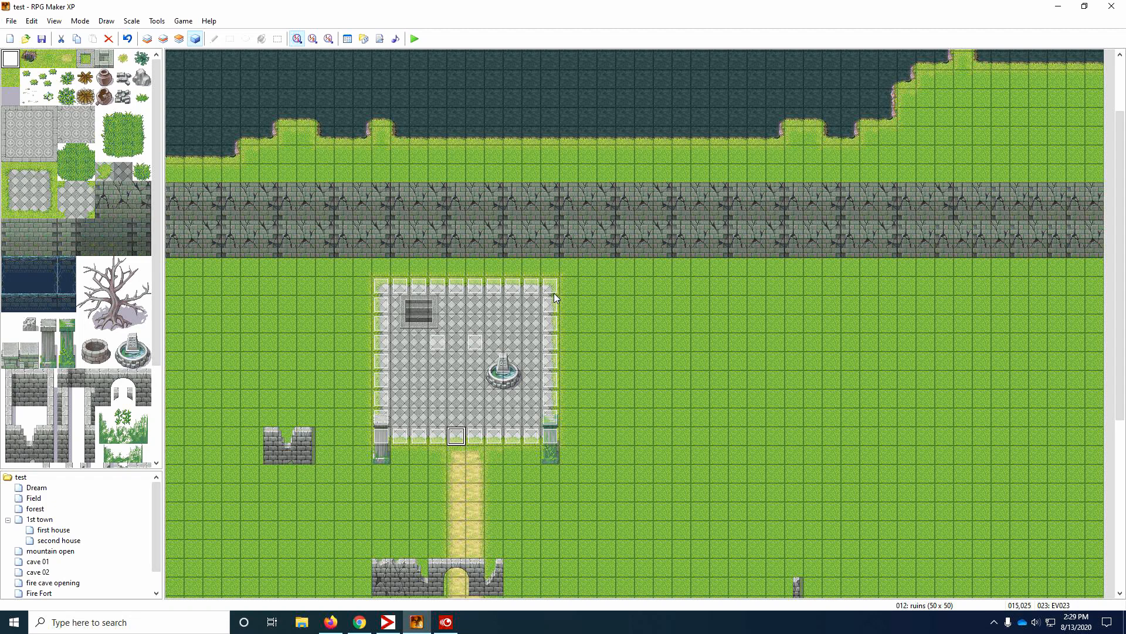